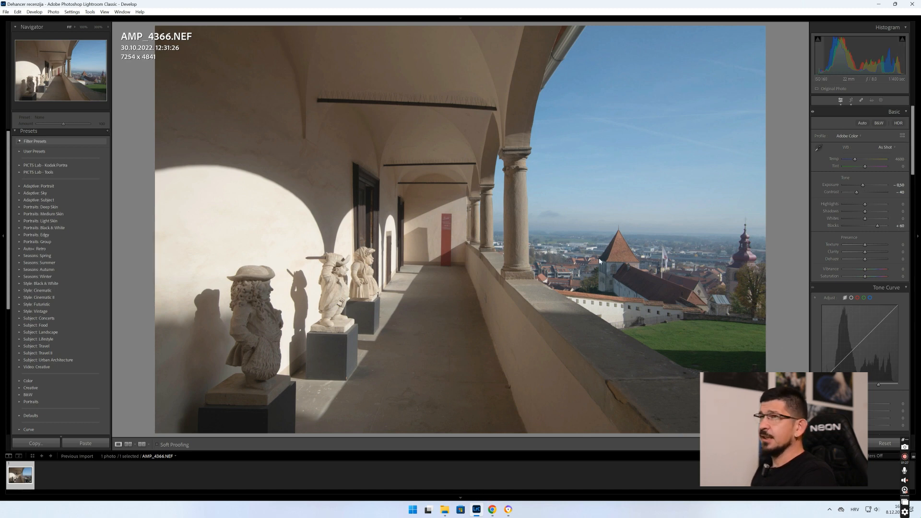
Switch to Chrome and review the recommended Lightroom RAW development settings in the Dehancer Photo Plugin Quick Guide.
left_click(496, 515)
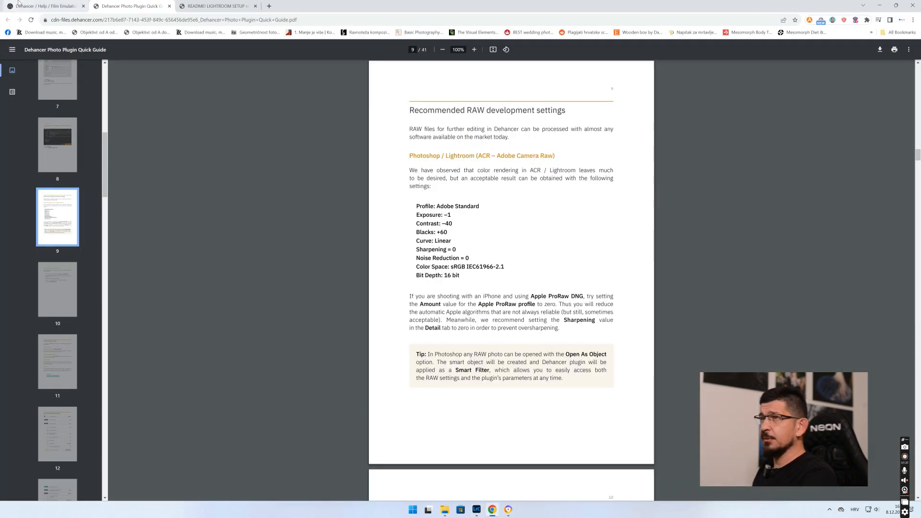
left_click(60, 5)
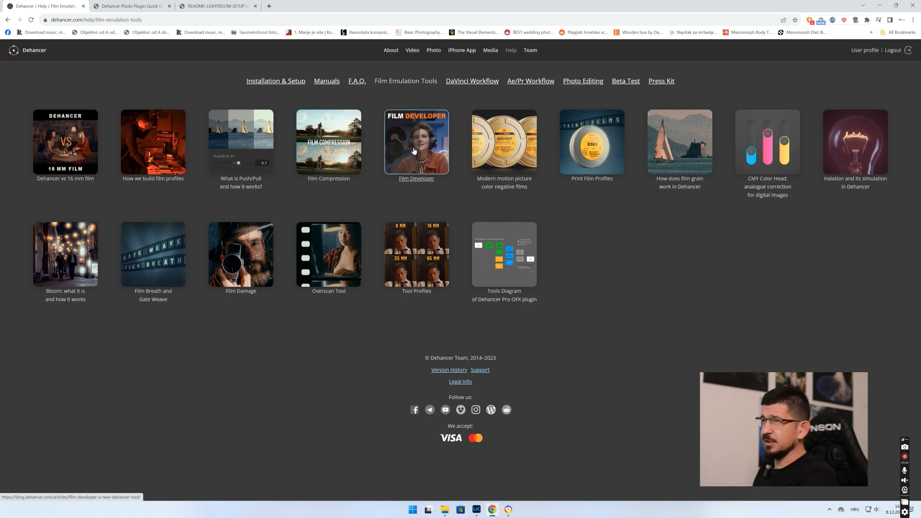
left_click(135, 5)
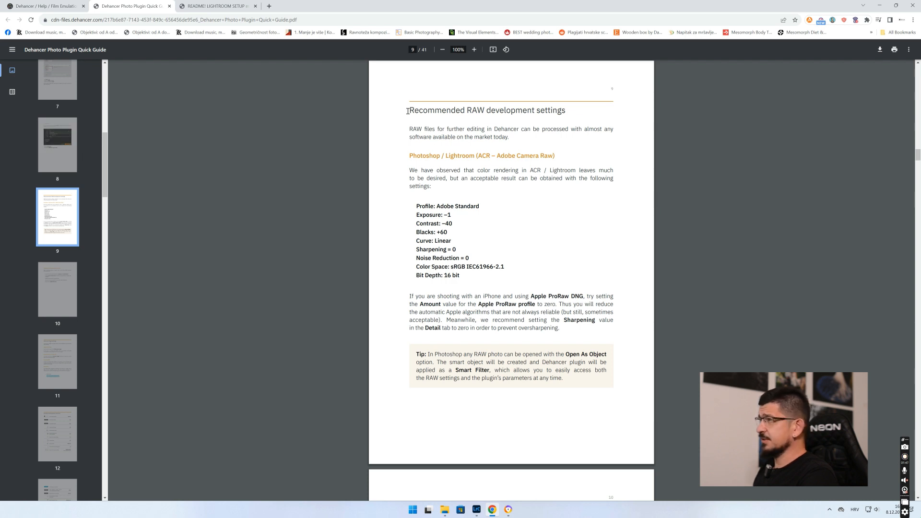
left_click_drag(409, 110, 510, 112)
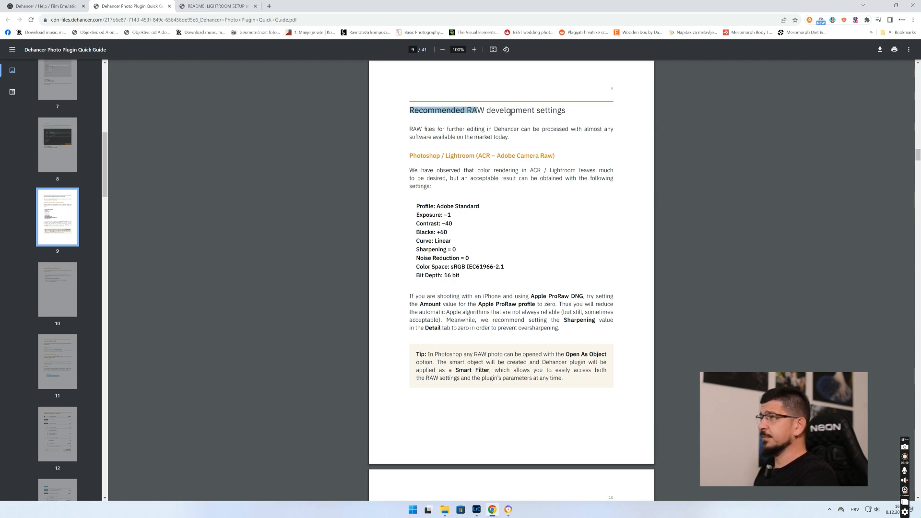
left_click(491, 181)
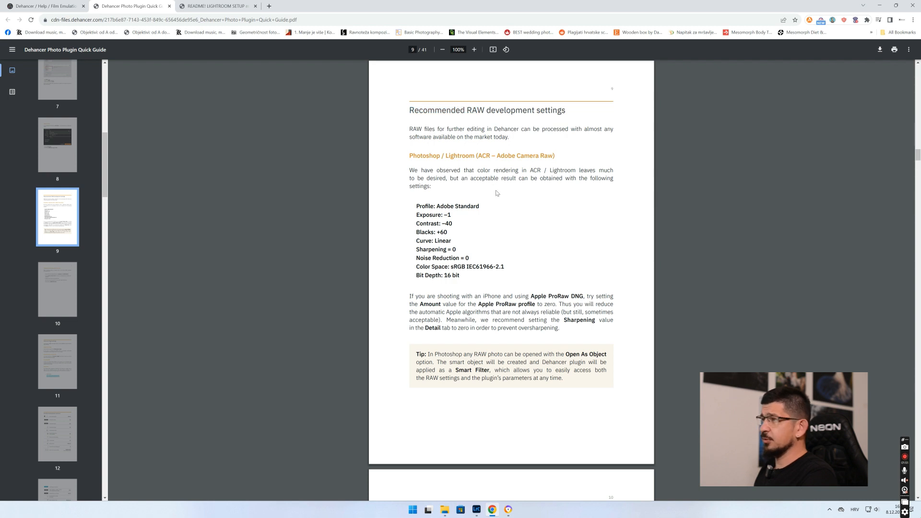
left_click_drag(417, 206, 471, 207)
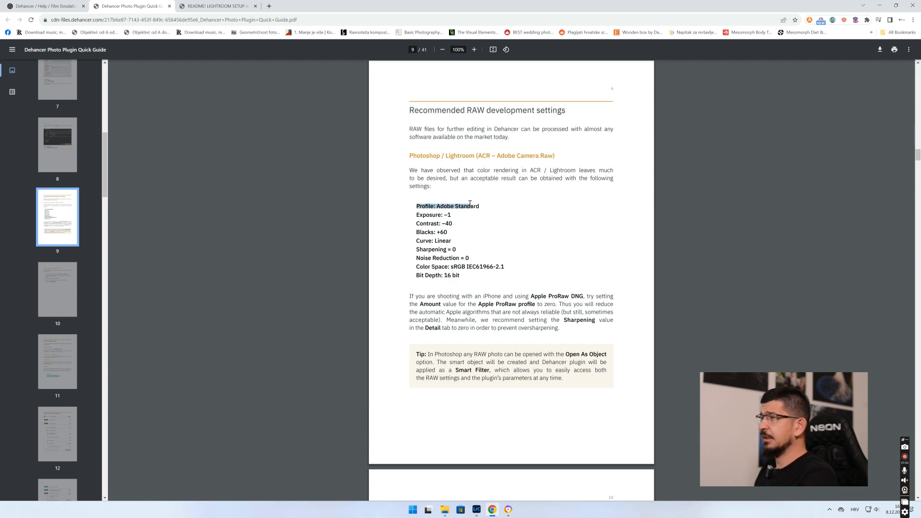
left_click(431, 229)
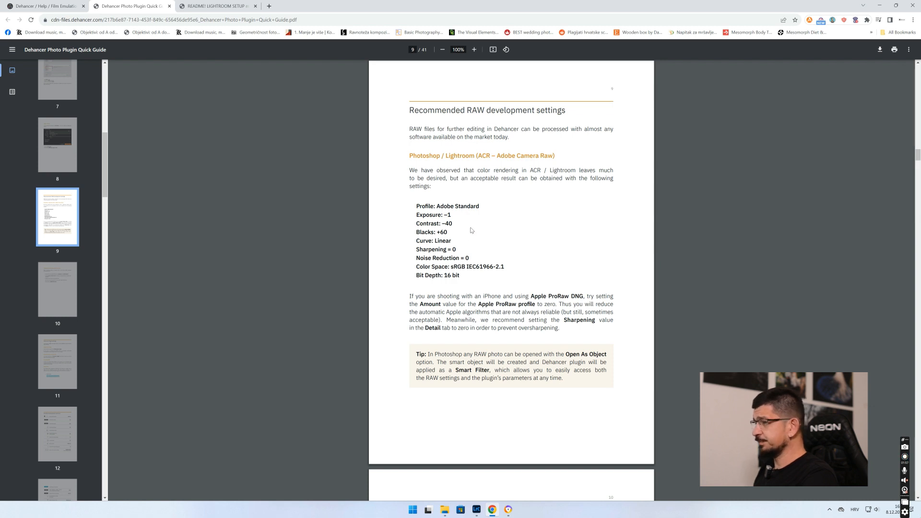
left_click_drag(416, 206, 464, 269)
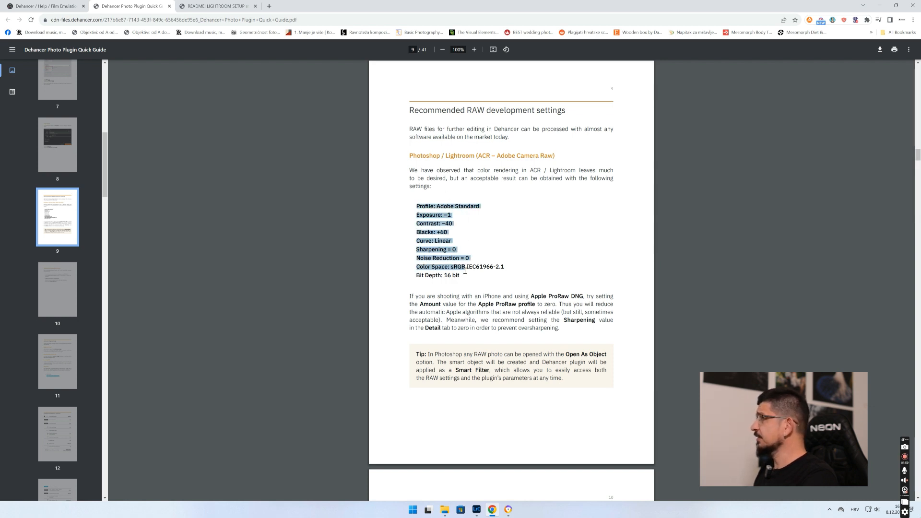
left_click(512, 250)
Switch back to Lightroom Classic and set the photo's profile to Adobe Standard.
left_click(476, 510)
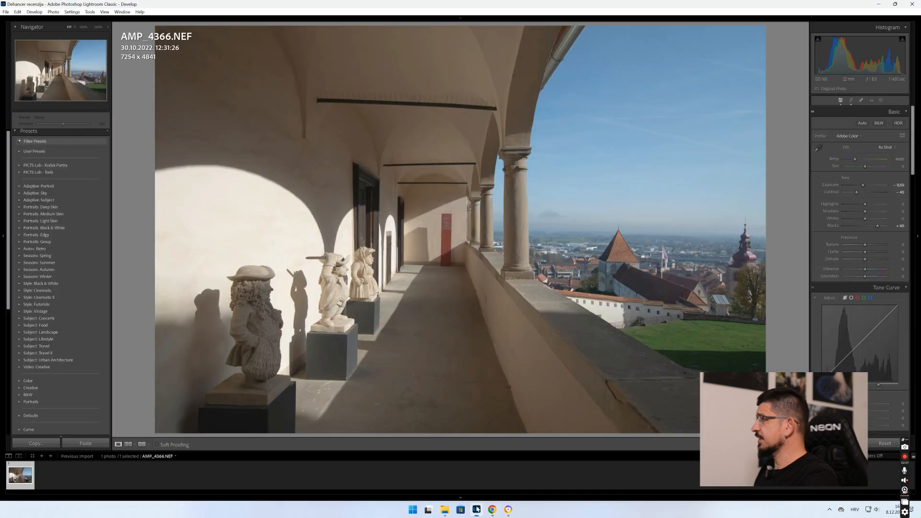
left_click(845, 137)
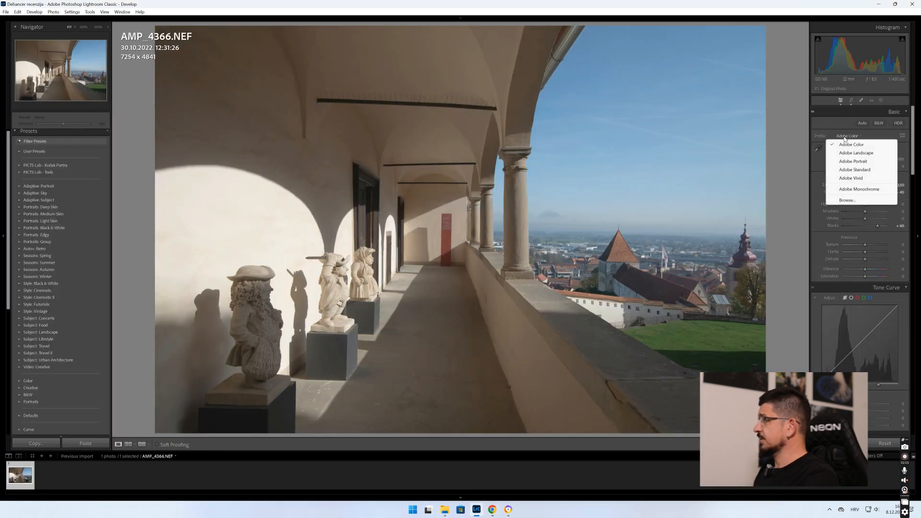
left_click(859, 171)
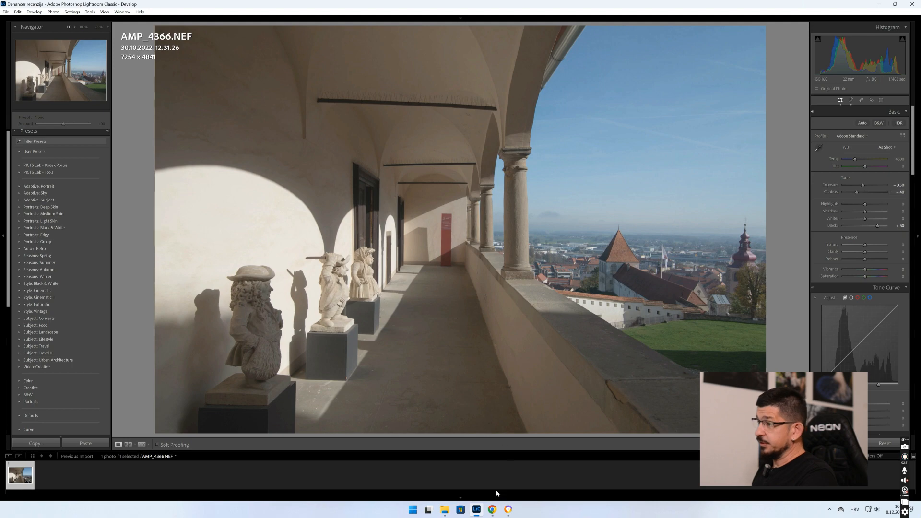
Recheck the guide's exposure recommendation, try an Exposure of −1.00 on the photo, and bring it back to −0.50.
left_click(492, 510)
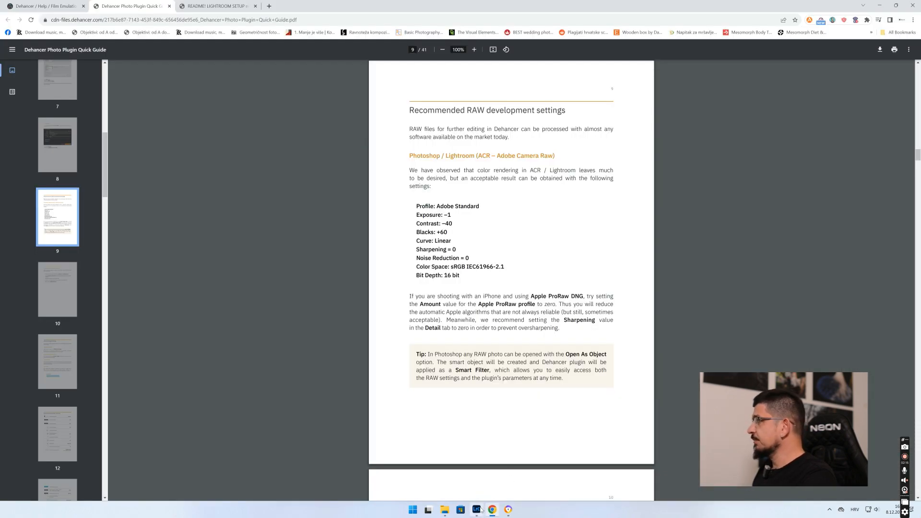
left_click(476, 509)
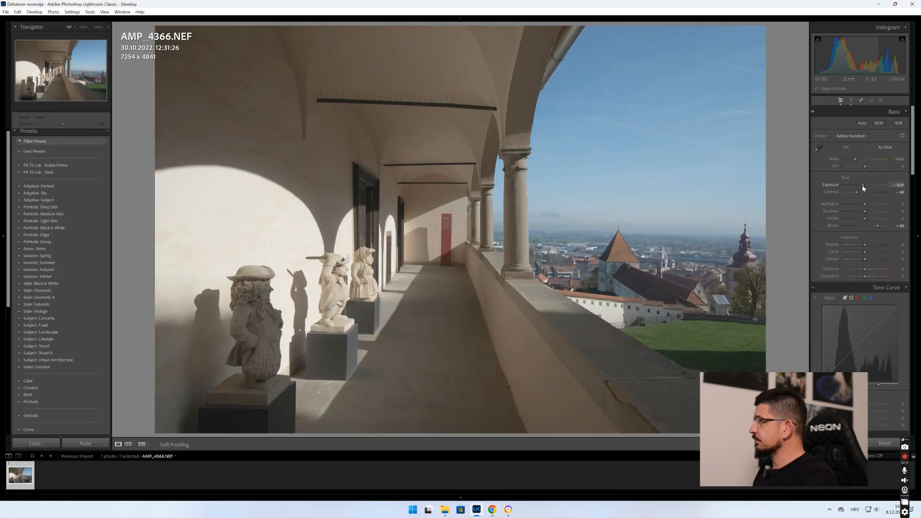
scroll(862, 186, "down", 4)
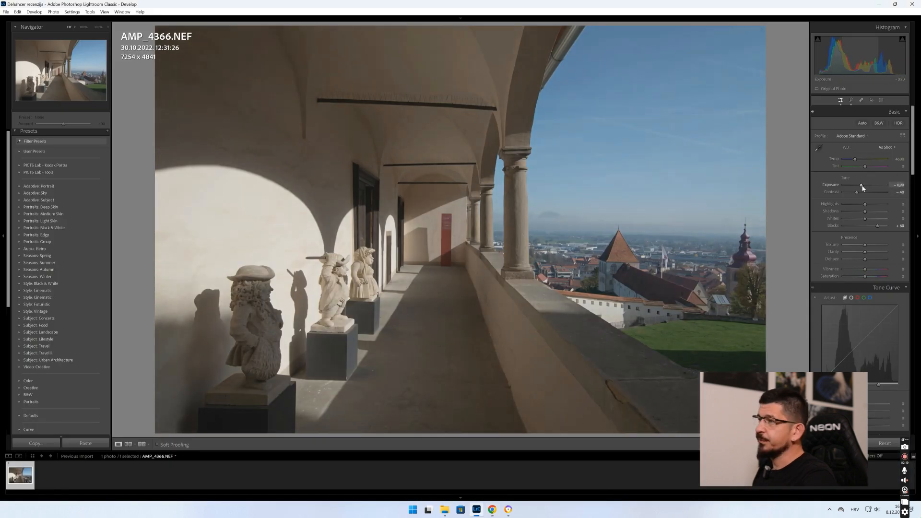
scroll(862, 187, "down", 2)
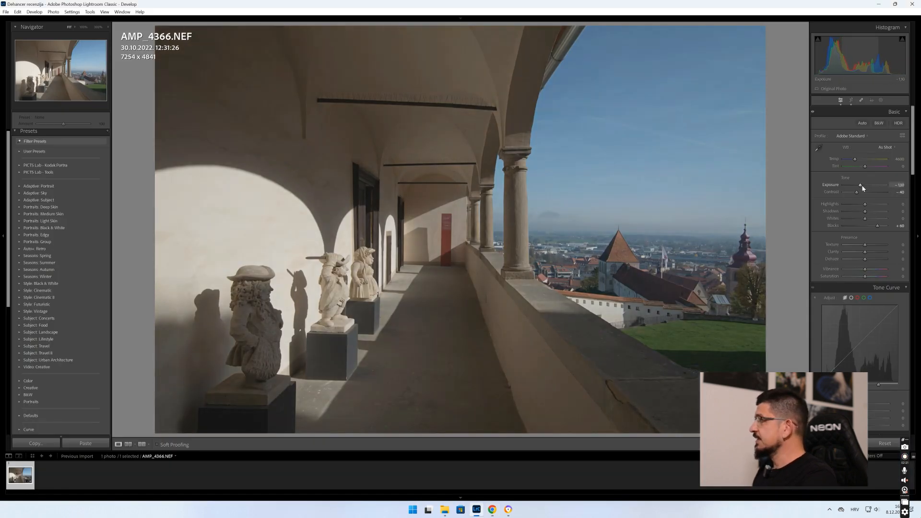
scroll(863, 187, "up", 1)
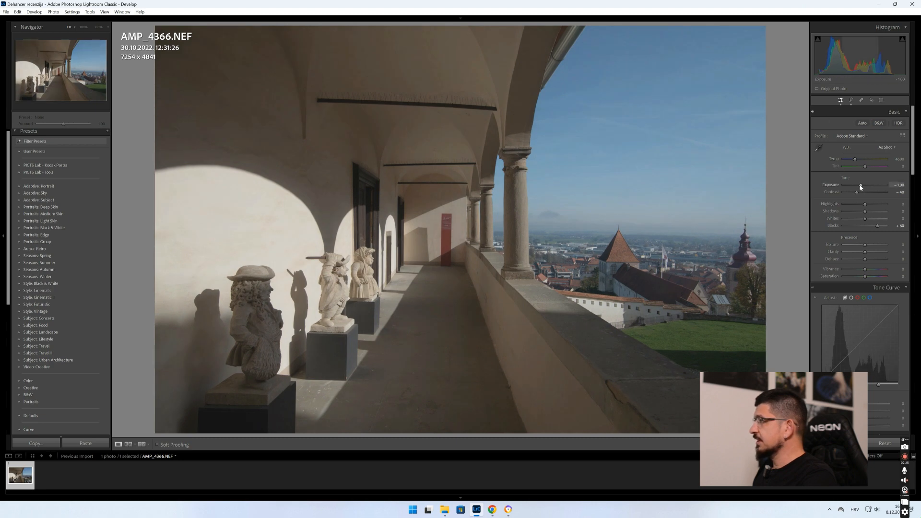
scroll(861, 187, "up", 1)
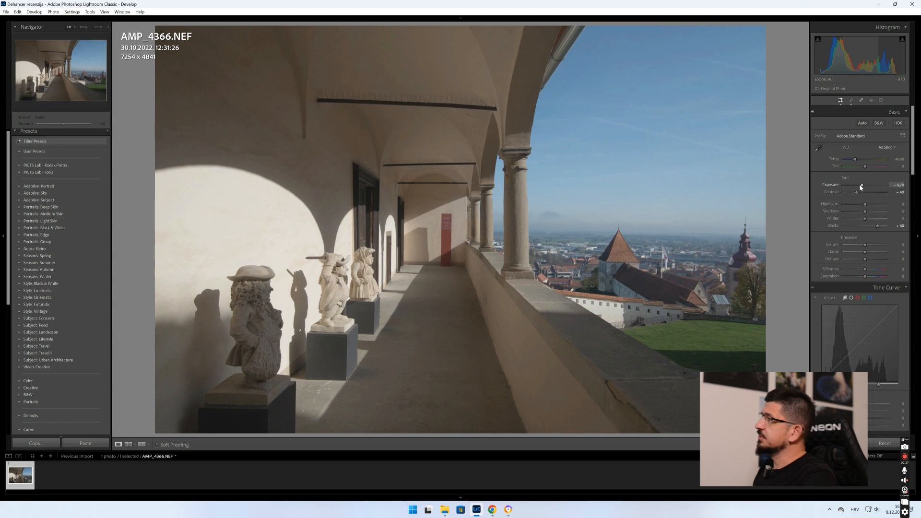
scroll(861, 187, "up", 1)
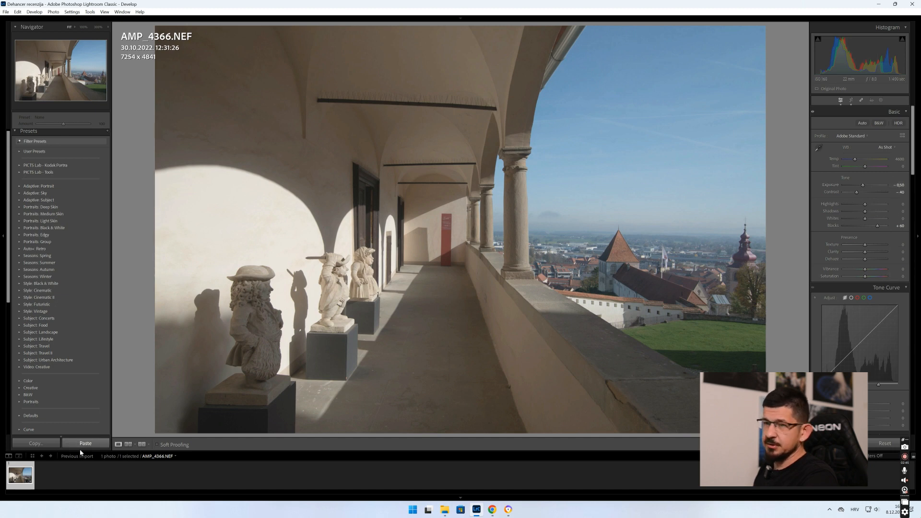
Send the photo AMP_4366.NEF from Lightroom to DehancerLightroom.exe for external editing.
right_click(17, 477)
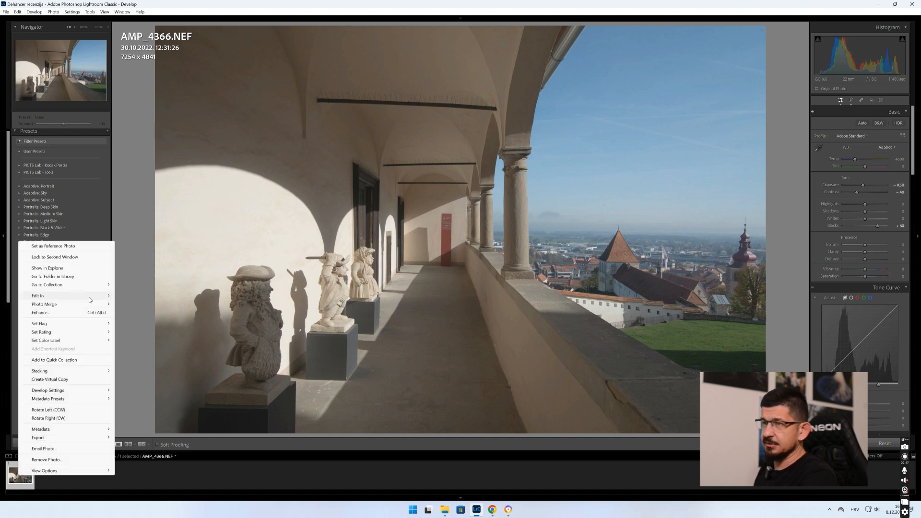
mouse_move(89, 299)
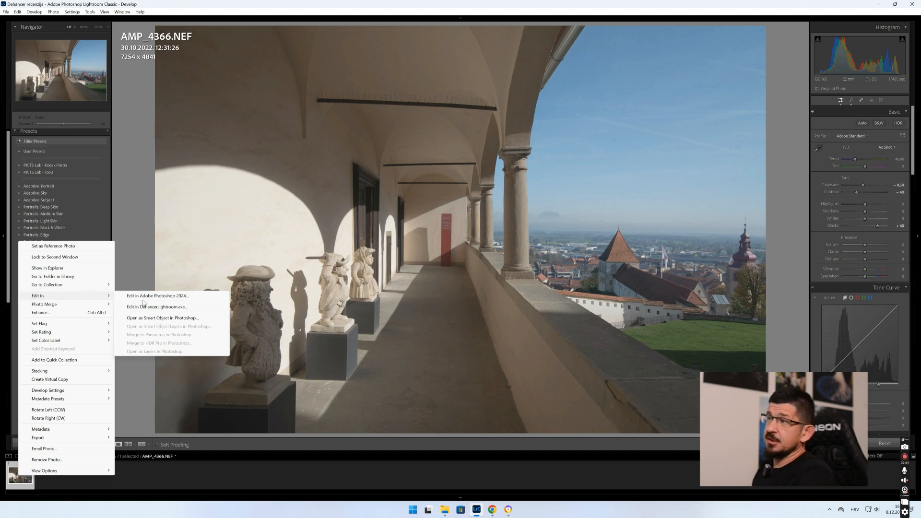
left_click(156, 307)
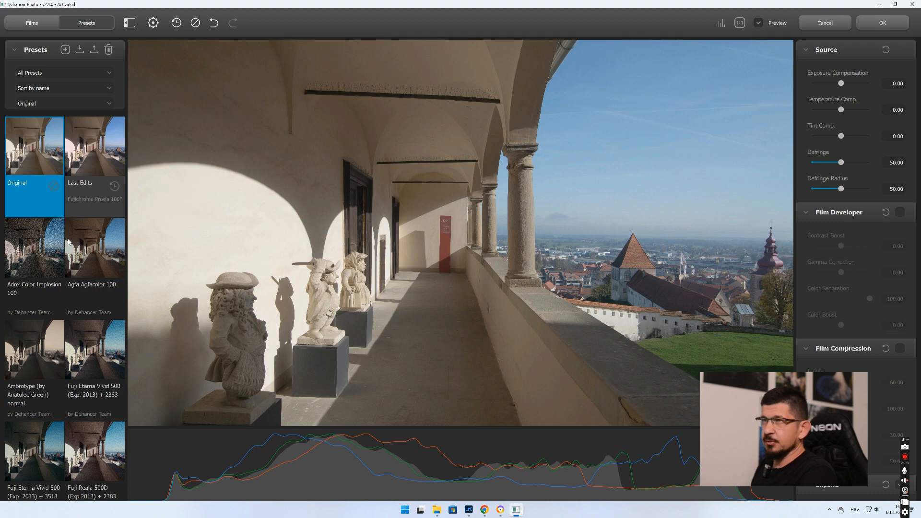
Fit the whole photo in view, look through the film tool settings, and apply the Adox Color Implosion 100 preset.
left_click(478, 216)
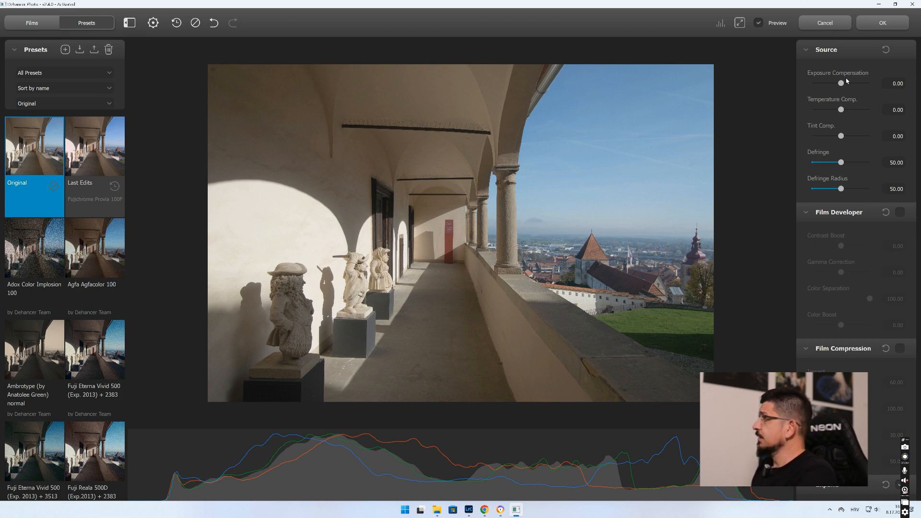
scroll(871, 158, "down", 15)
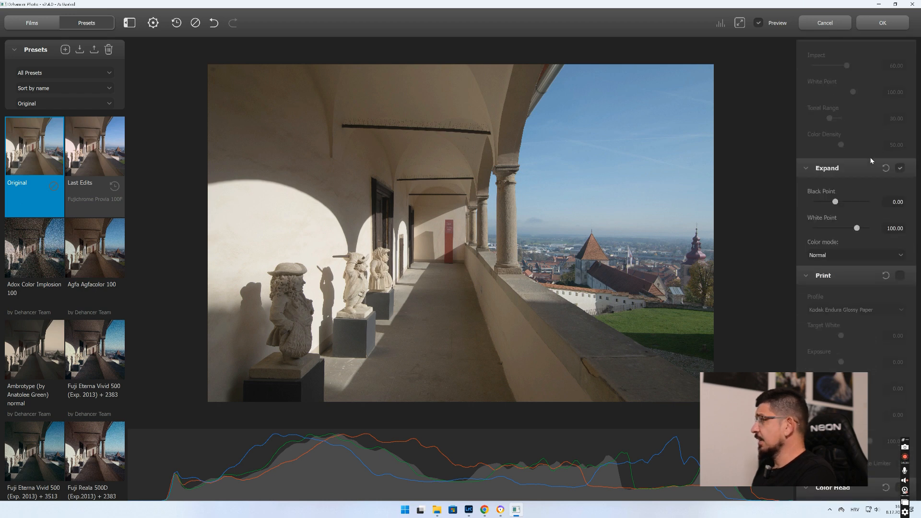
scroll(882, 202, "down", 2)
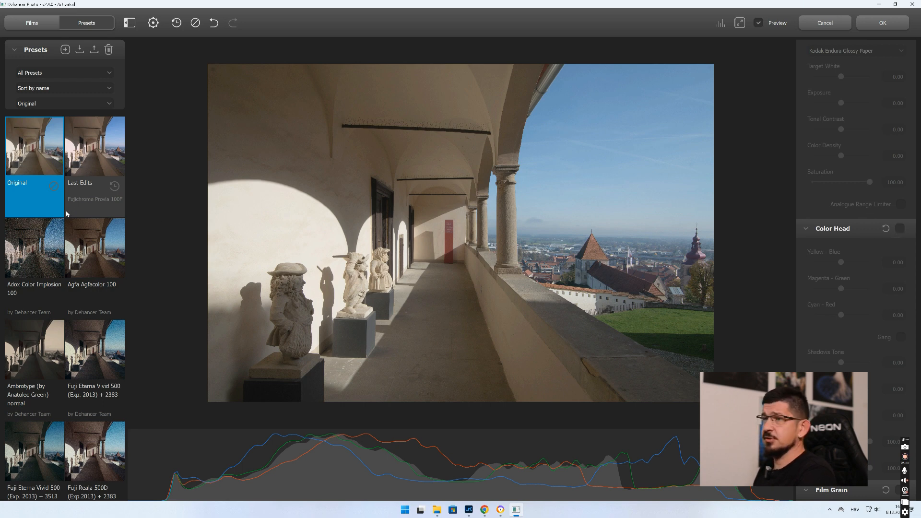
scroll(67, 214, "down", 1)
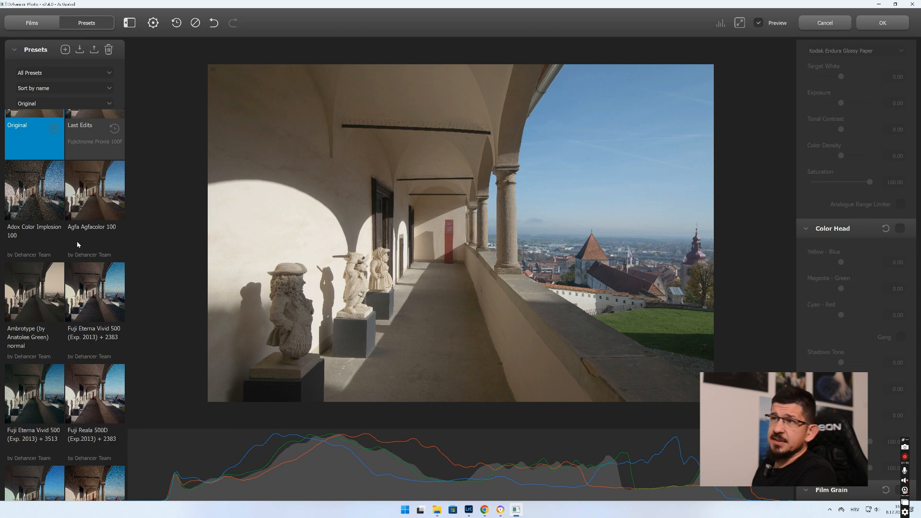
left_click(46, 208)
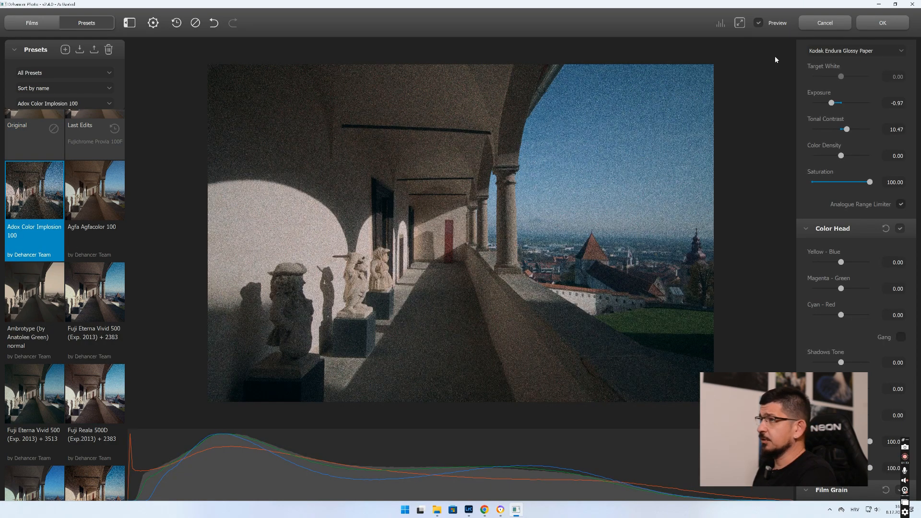
Compare the photo before and after the Adox Color Implosion 100 preset and look at its Color Head and Film Grain settings.
left_click(757, 23)
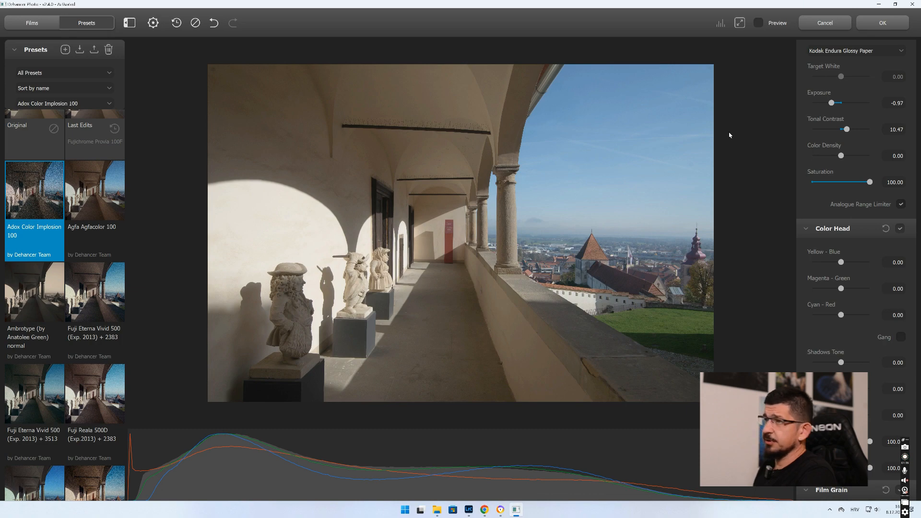
left_click(758, 23)
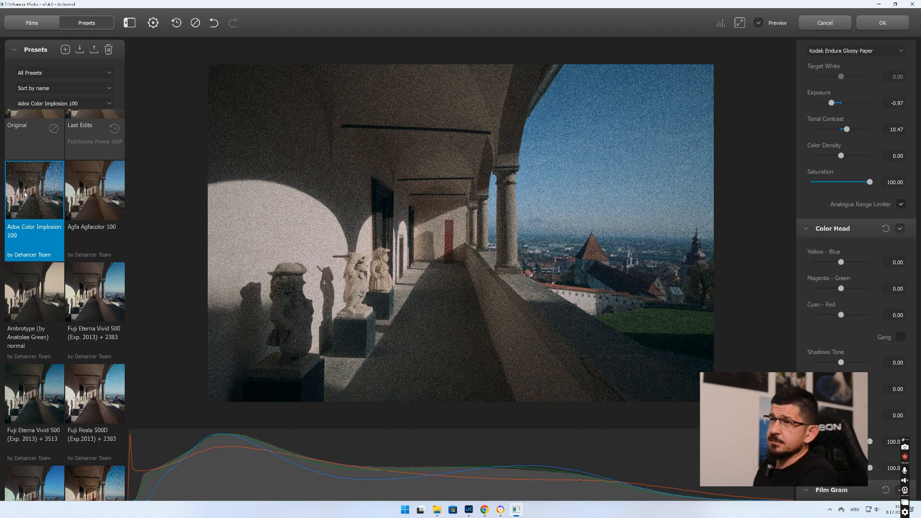
scroll(875, 230, "down", 3)
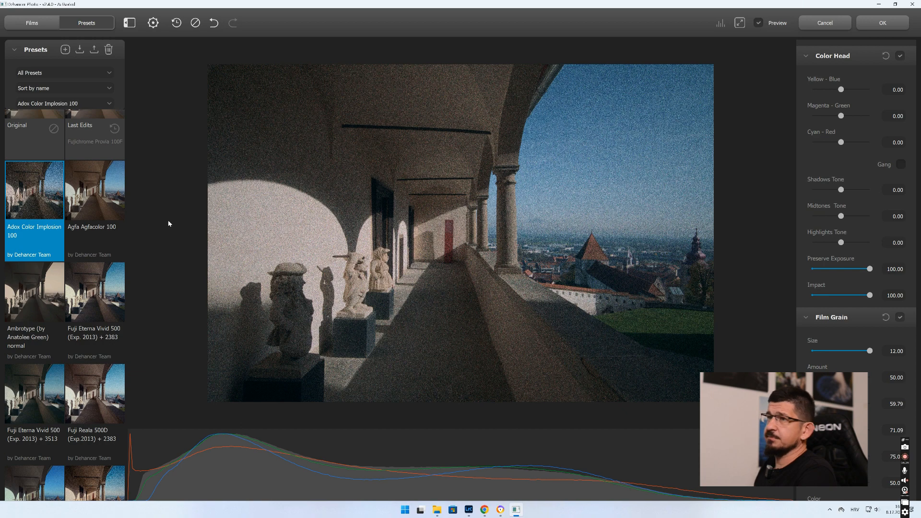
left_click(759, 24)
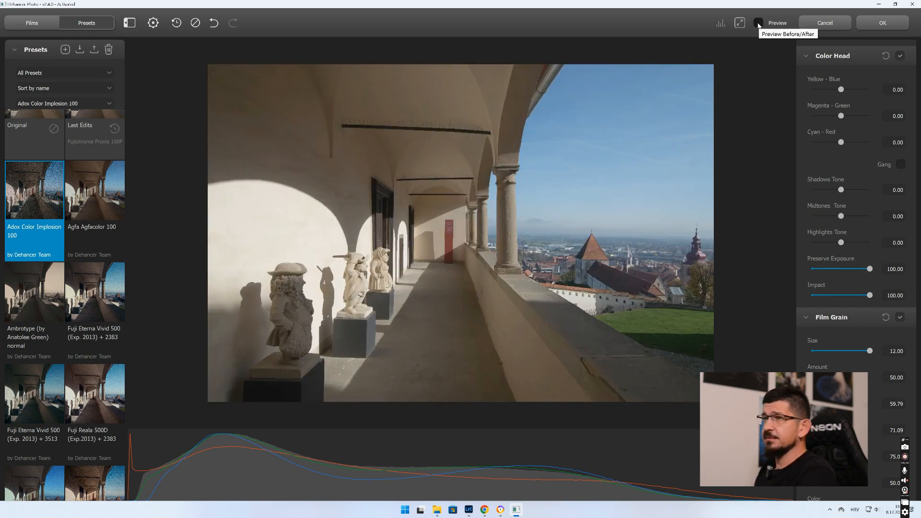
left_click(758, 24)
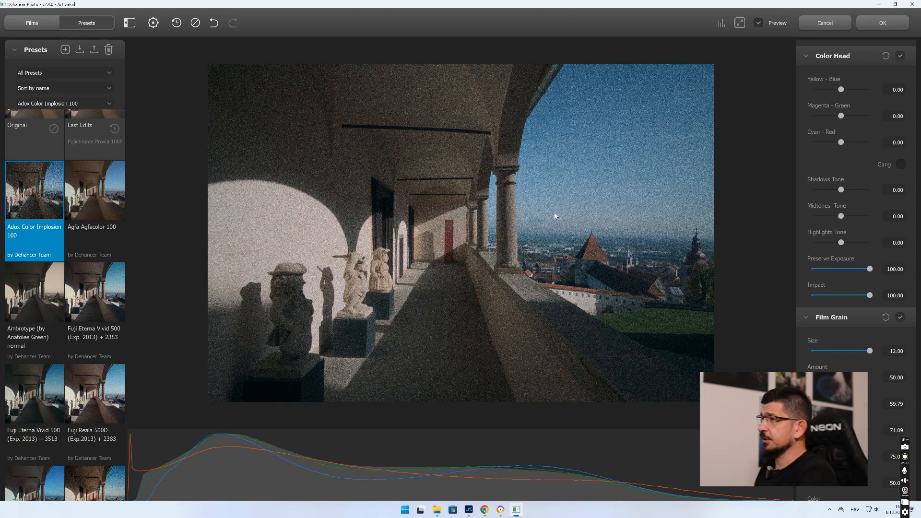
Apply the Ilford XP2 Super 400 black-and-white preset and inspect its grain on the statues up close.
scroll(54, 298, "down", 5)
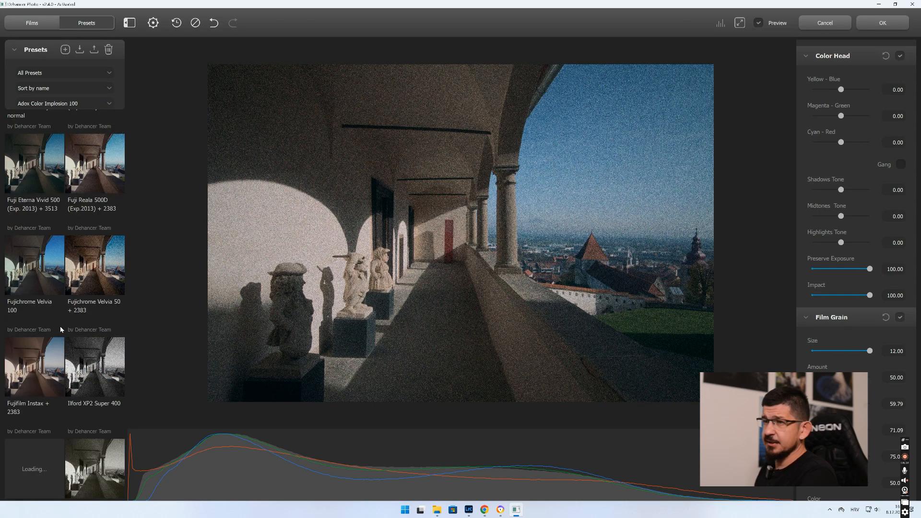
left_click(85, 357)
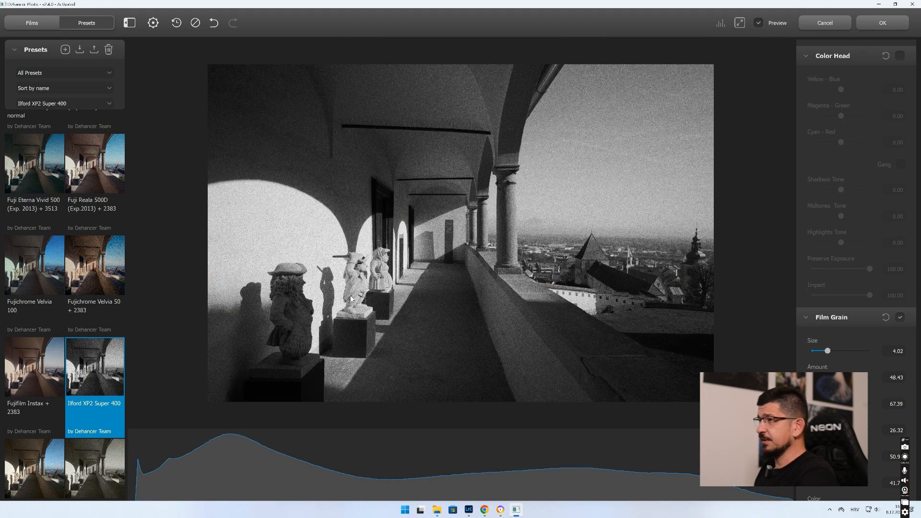
scroll(398, 274, "up", 5)
scroll(433, 246, "up", 2)
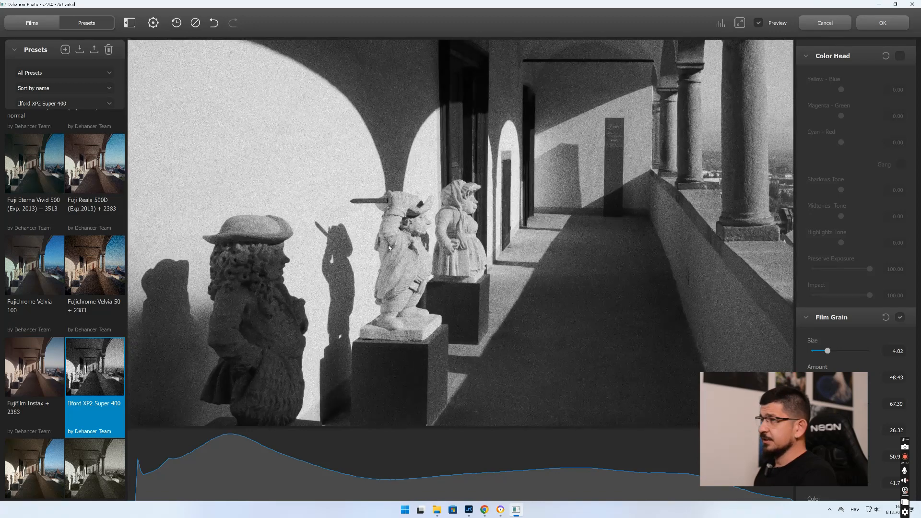
scroll(382, 220, "down", 4)
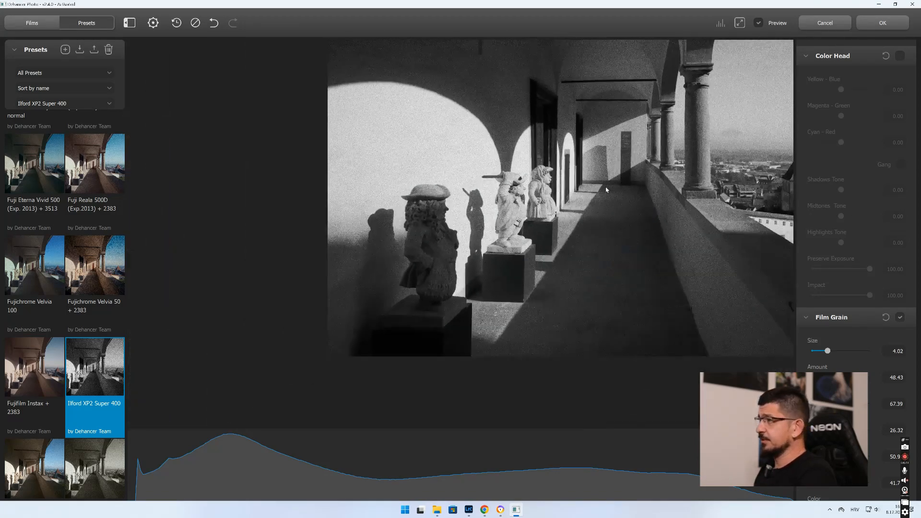
Clear the Ilford XP2 Super 400 preset and return the photo to its Original state.
scroll(606, 189, "down", 4)
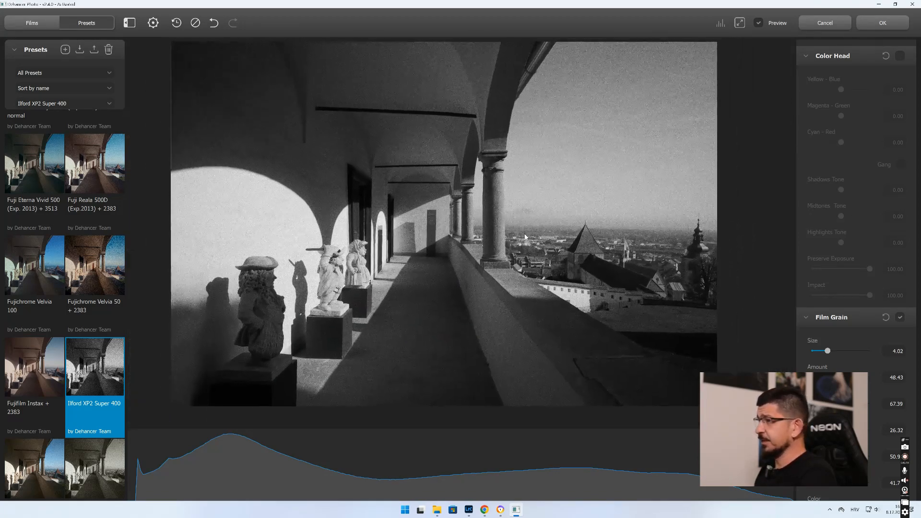
scroll(75, 241, "up", 5)
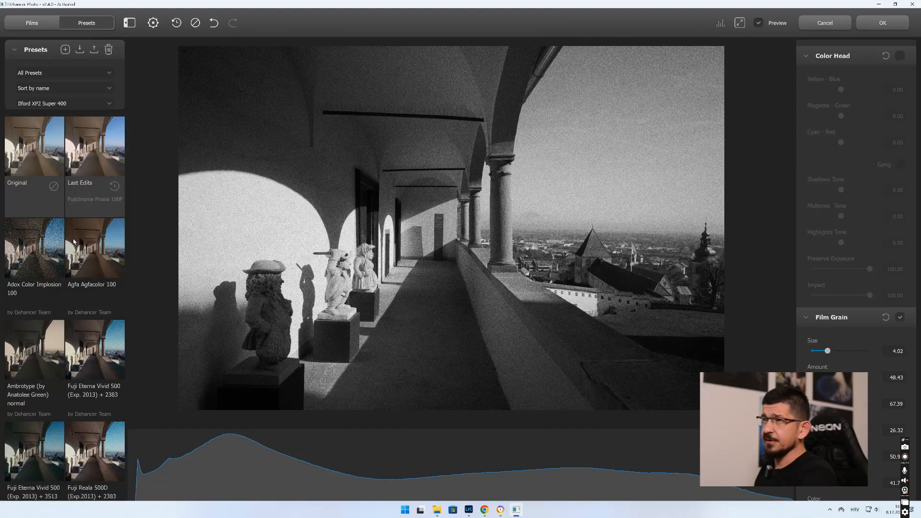
left_click(196, 24)
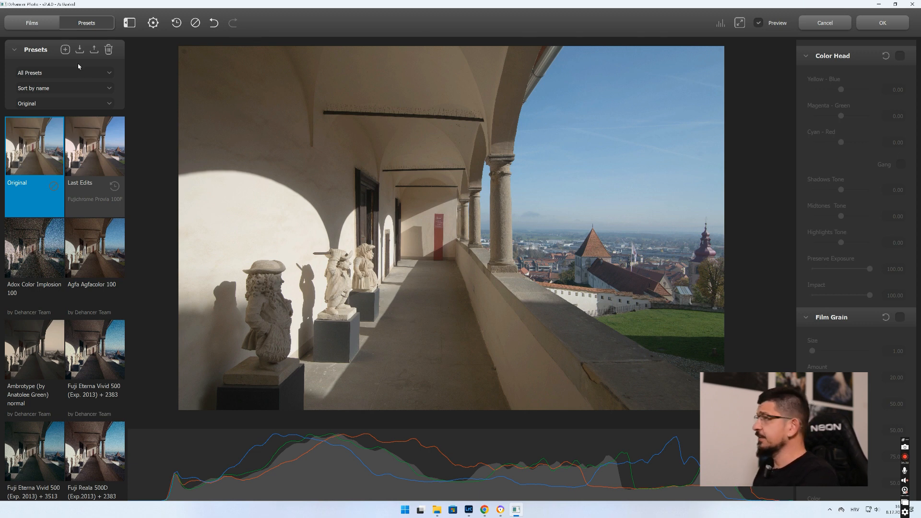
Show the film profiles, enable Film Profile for the photo, and look through the available film types, keeping All Films.
left_click(37, 30)
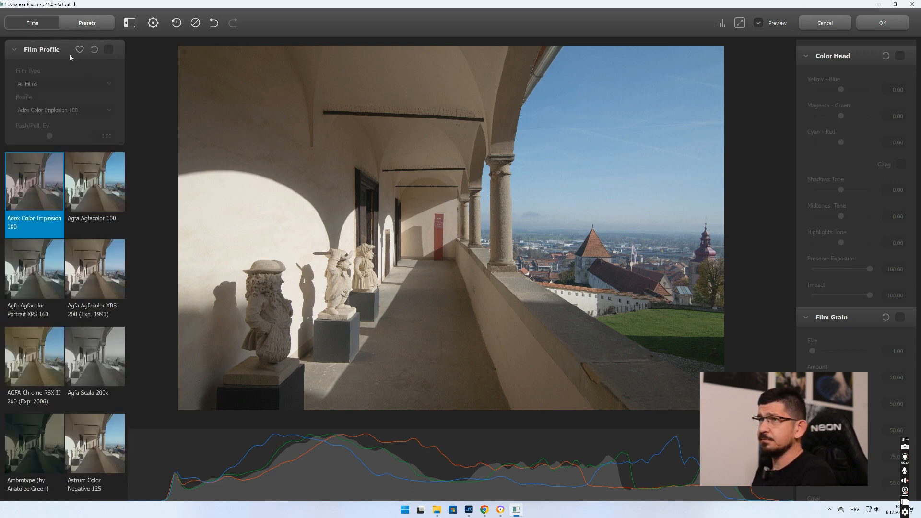
left_click(108, 50)
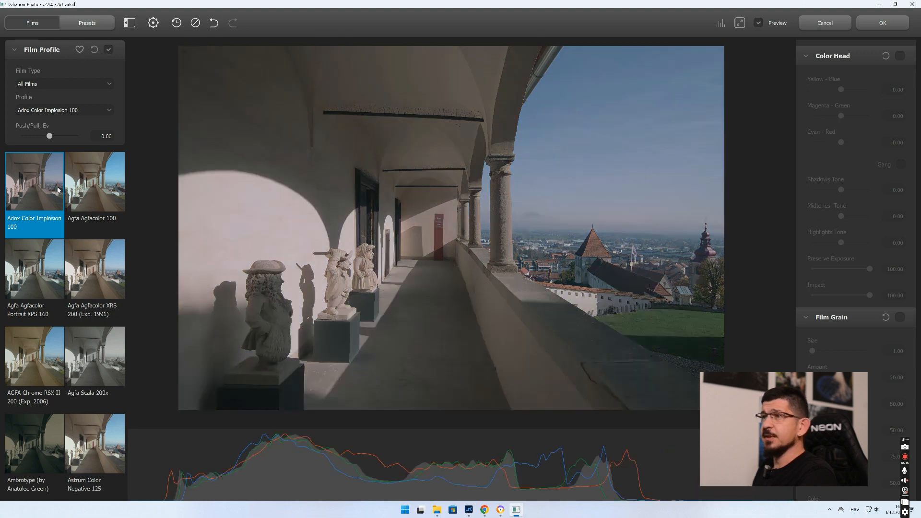
left_click(110, 85)
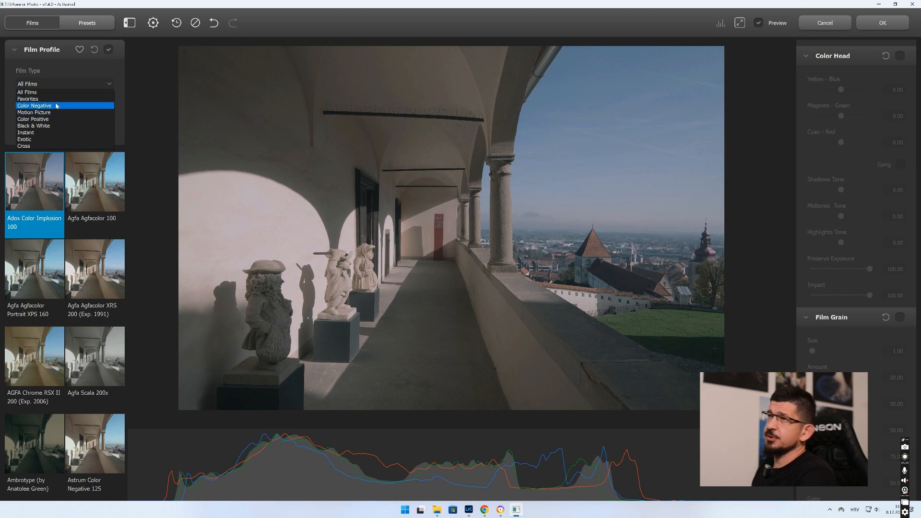
left_click(108, 82)
Browse the film profiles and apply Kodak Color Plus 200 to the photo.
scroll(96, 226, "down", 5)
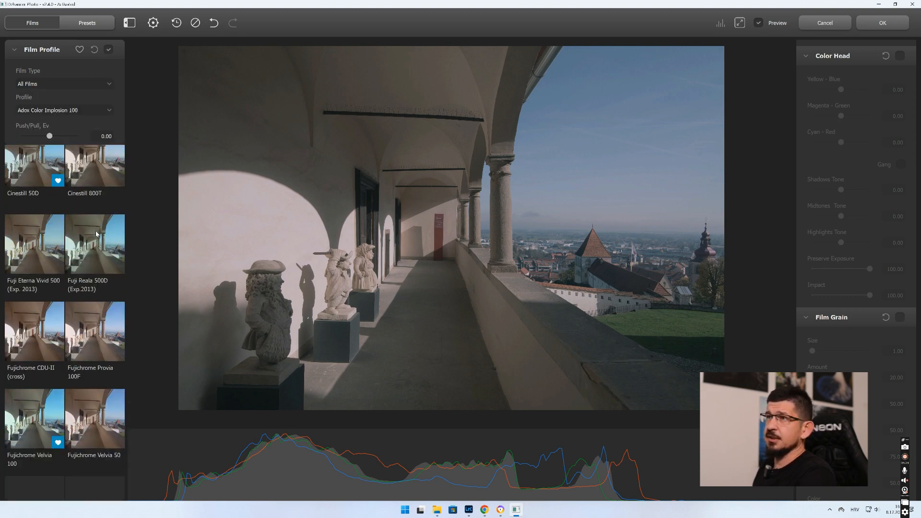
scroll(96, 234, "down", 8)
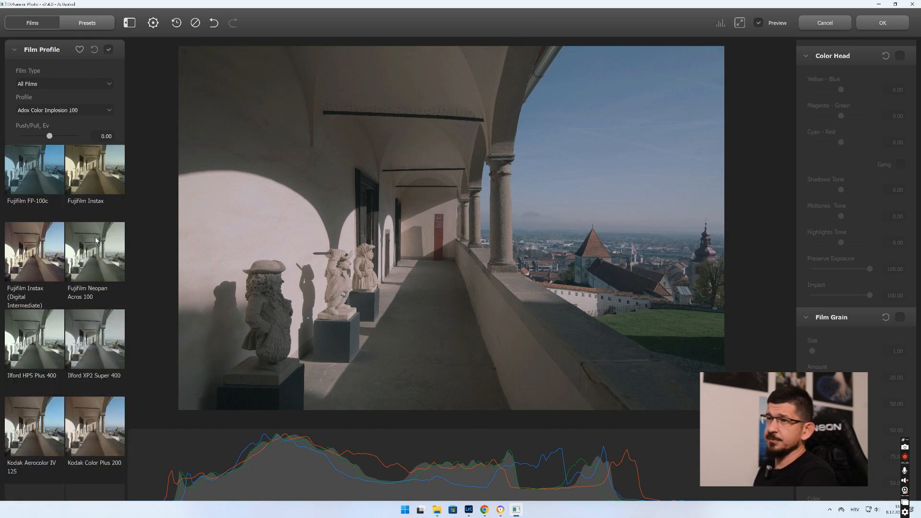
scroll(95, 239, "down", 5)
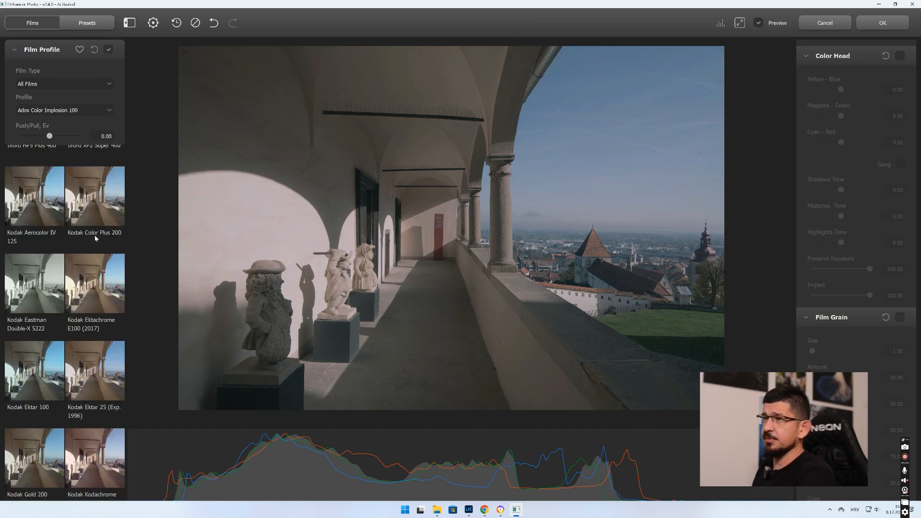
left_click(93, 195)
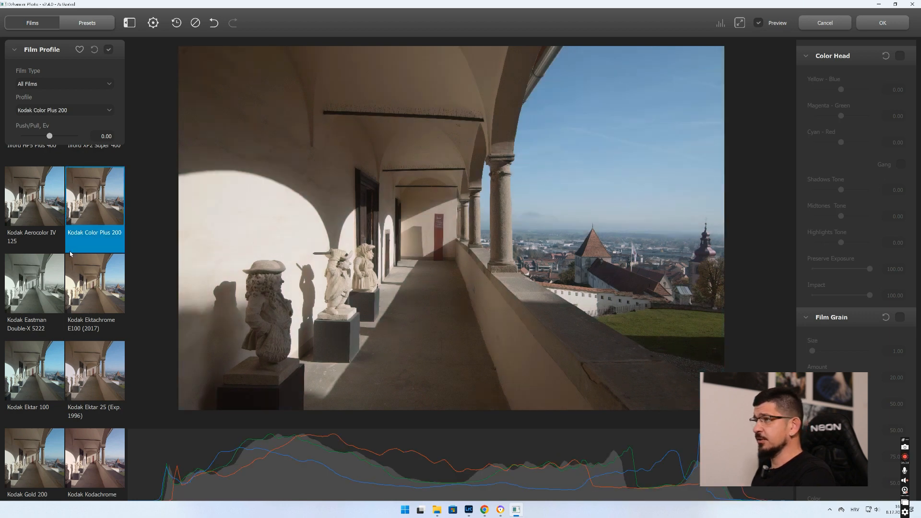
scroll(67, 249, "up", 1)
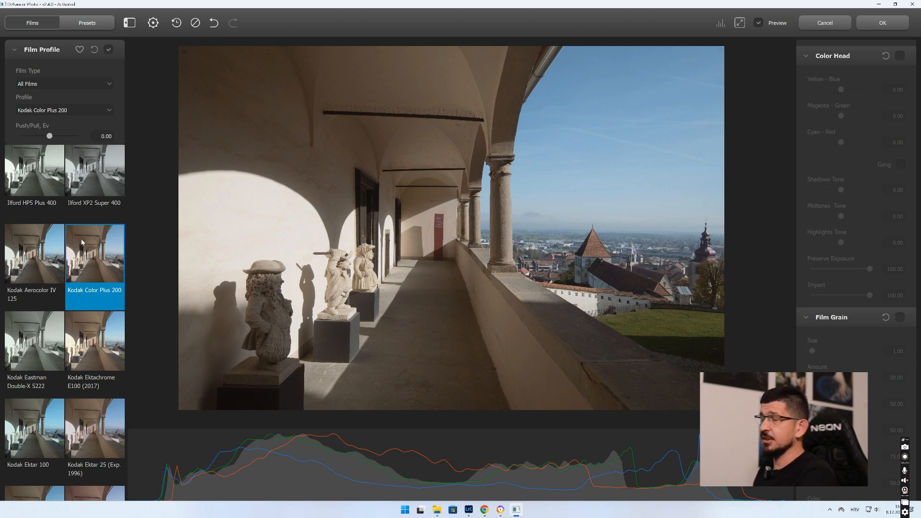
scroll(82, 226, "down", 1)
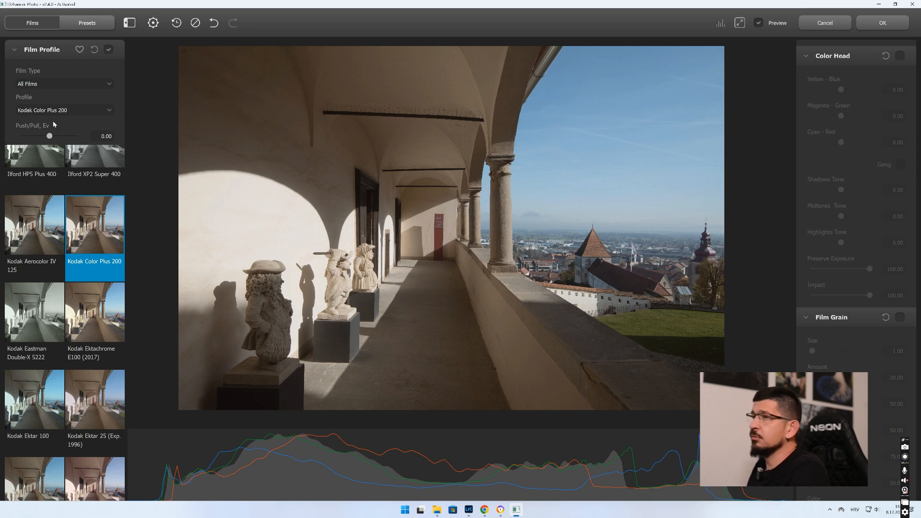
Try Push/Pull at 2.00 and -2.00 EV on Kodak Color Plus 200, inspect the statues up close, and reset it to 0.00.
left_click_drag(49, 136, 87, 138)
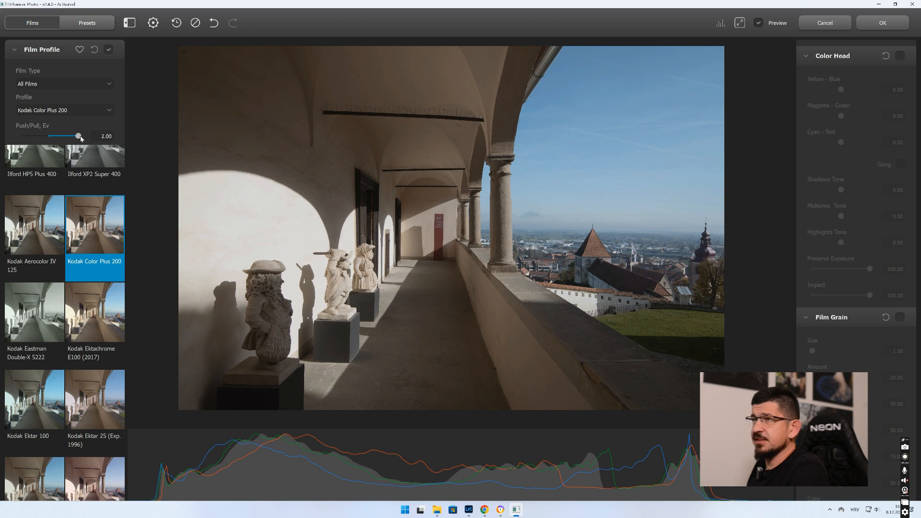
left_click_drag(79, 139, 30, 140)
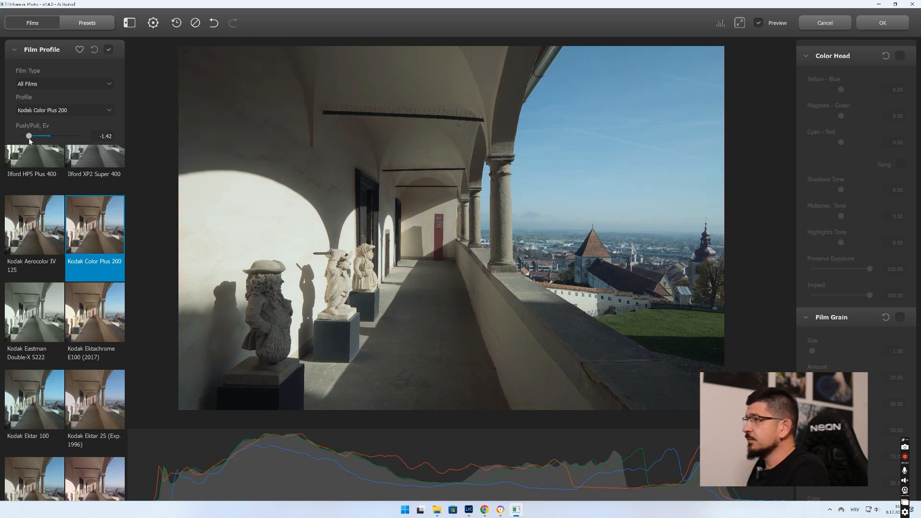
left_click_drag(25, 140, 19, 140)
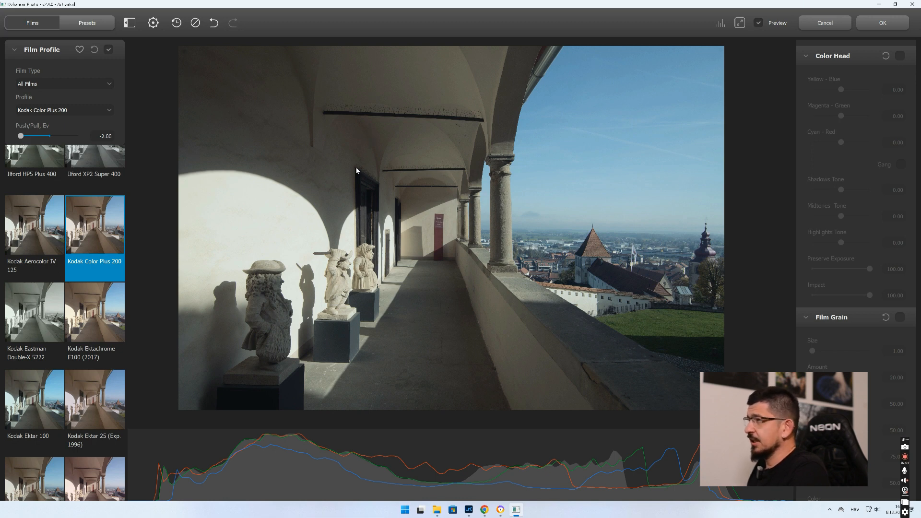
scroll(326, 271, "up", 5)
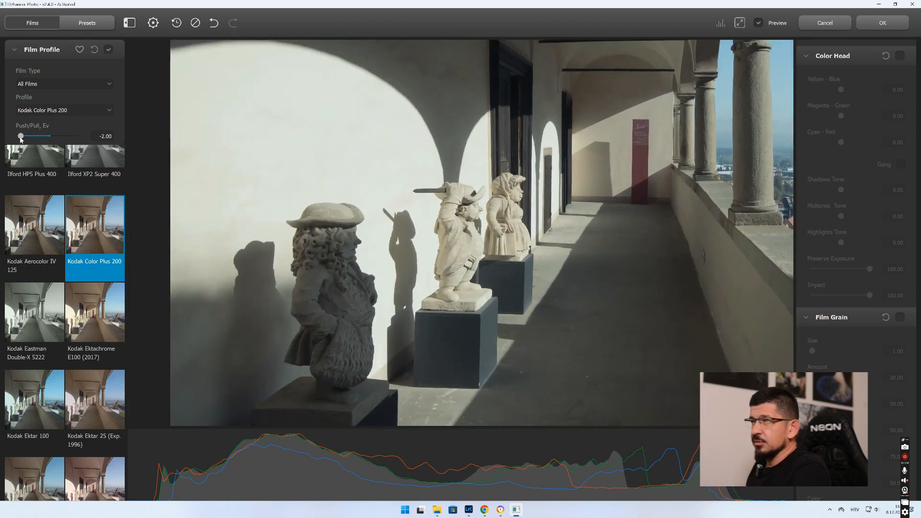
double_click(20, 139)
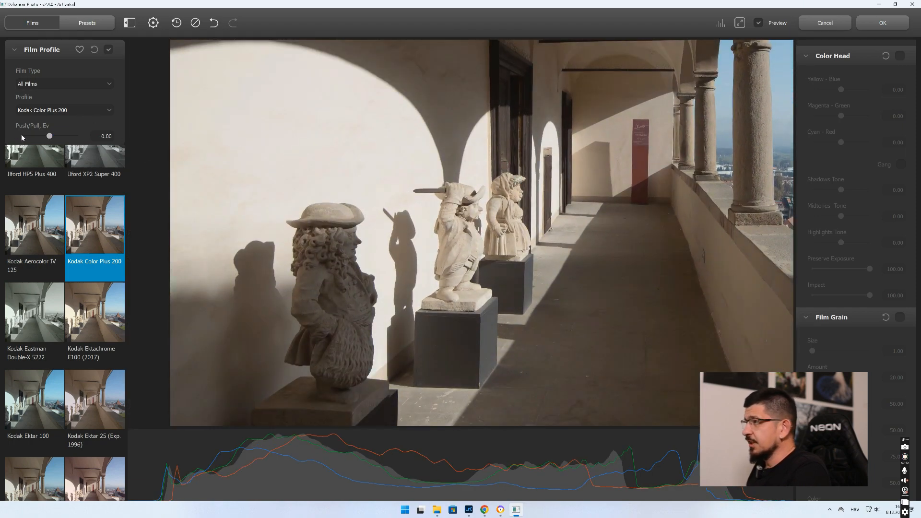
Lower Push/Pull to -1.92 EV, inspect the arcade and town view up close, and reset it to 0.00.
left_click_drag(50, 138, 22, 140)
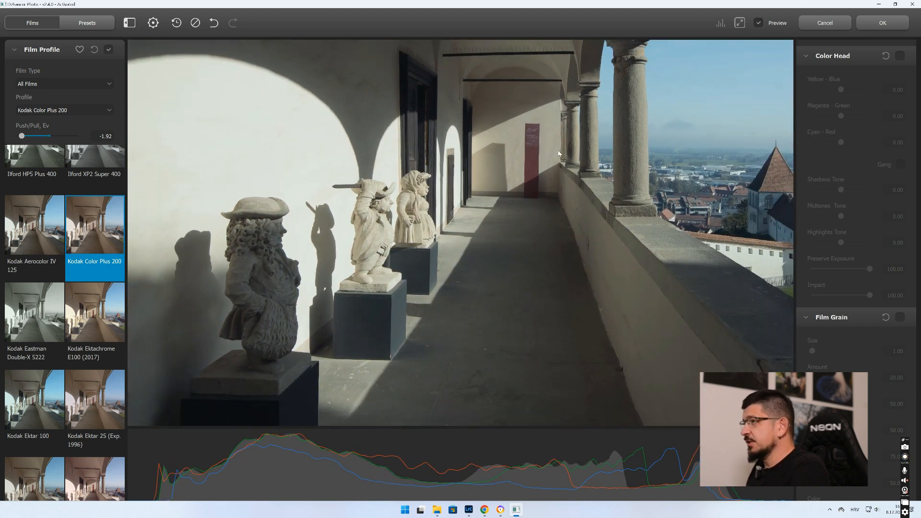
left_click_drag(535, 161, 520, 212)
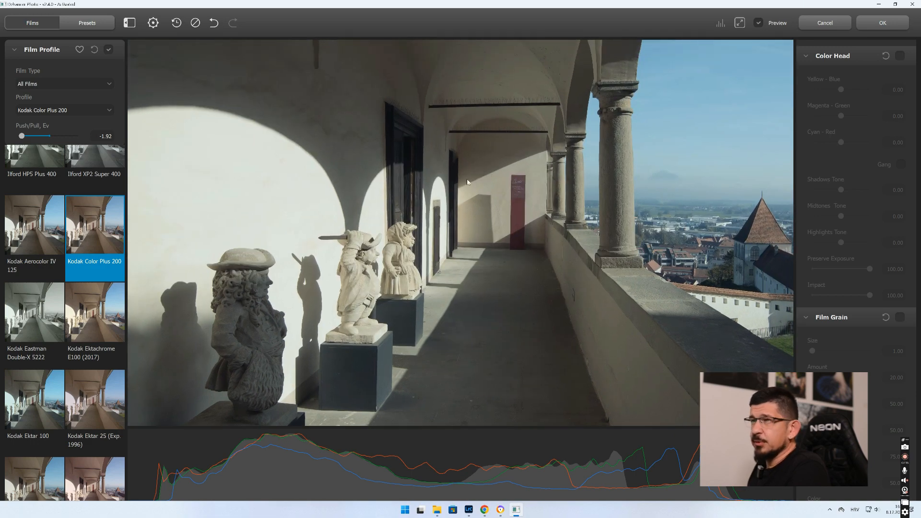
left_click_drag(489, 184, 467, 256)
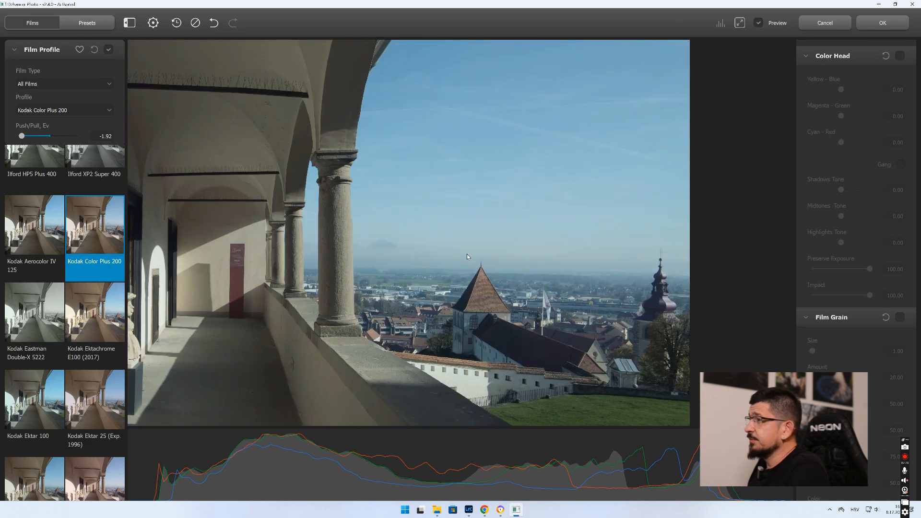
left_click_drag(435, 210, 577, 198)
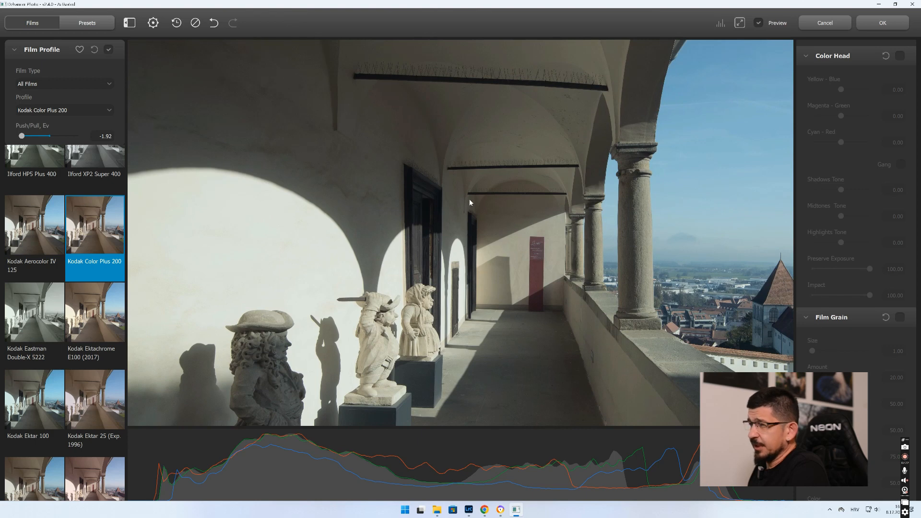
double_click(21, 136)
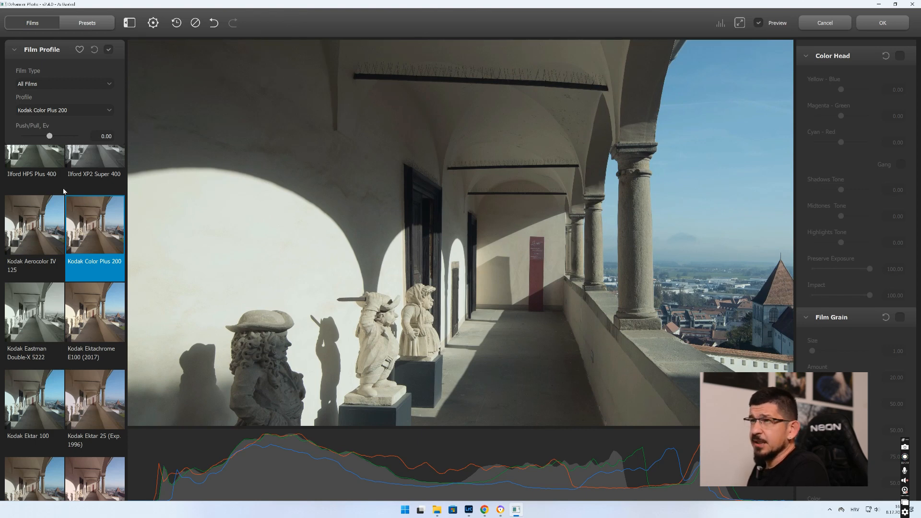
Browse back through the film profiles and apply Fujichrome Velvia 50 to the photo.
scroll(63, 190, "up", 2)
left_click(99, 112)
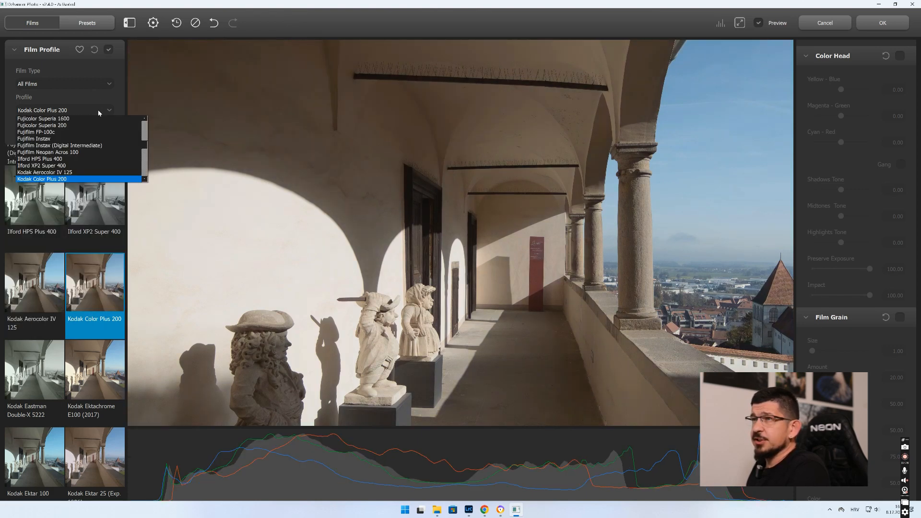
left_click(99, 112)
scroll(95, 192, "up", 6)
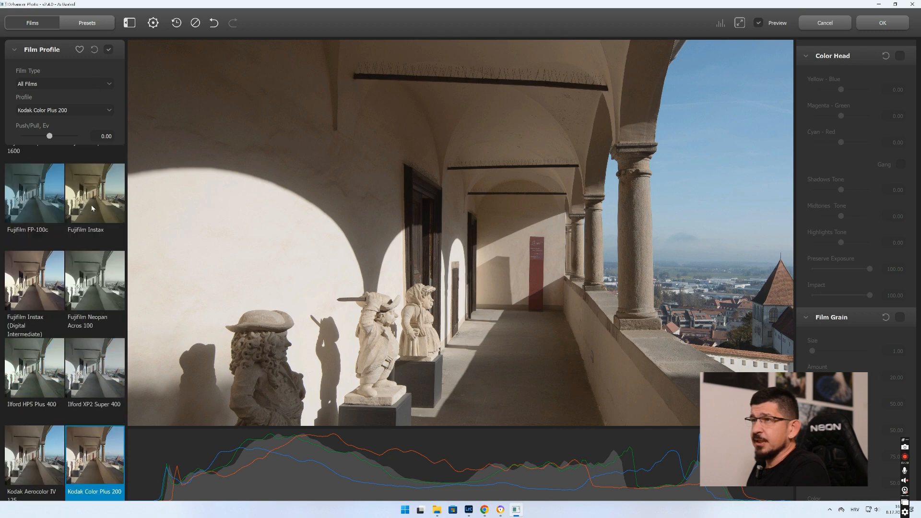
scroll(92, 208, "up", 8)
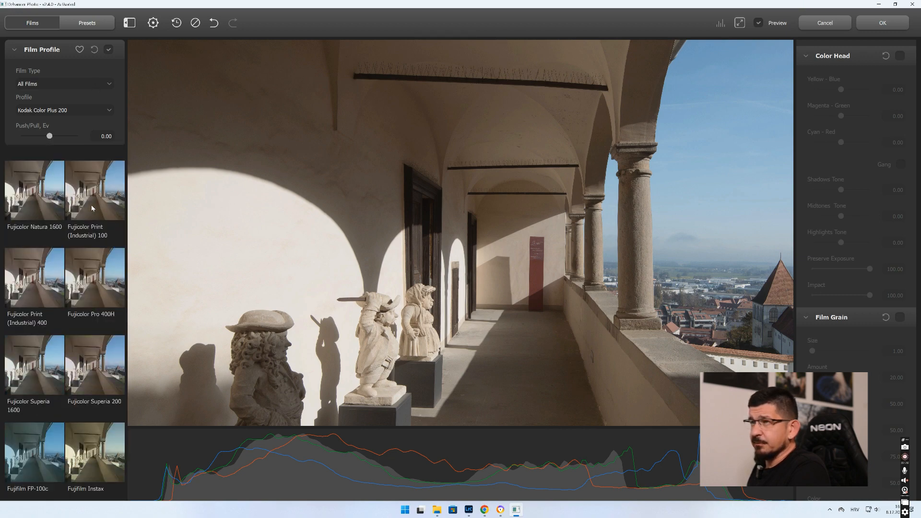
scroll(92, 208, "up", 6)
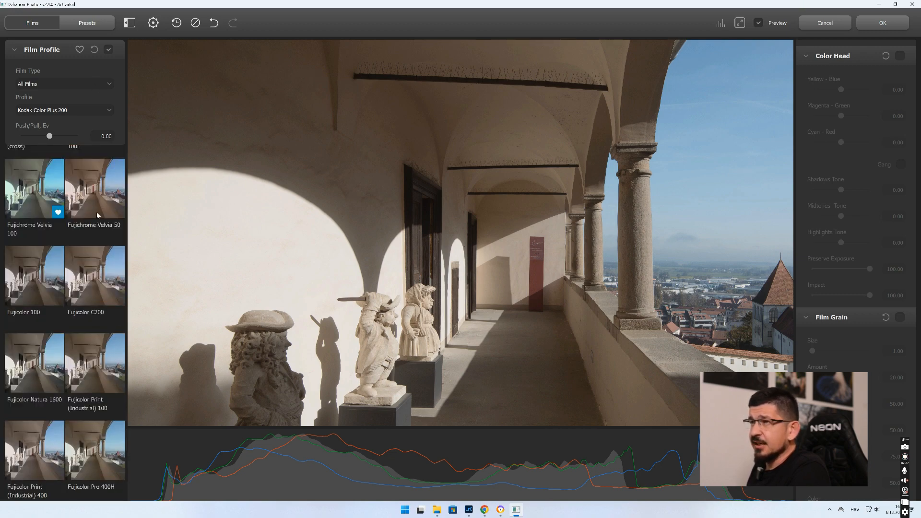
left_click(96, 212)
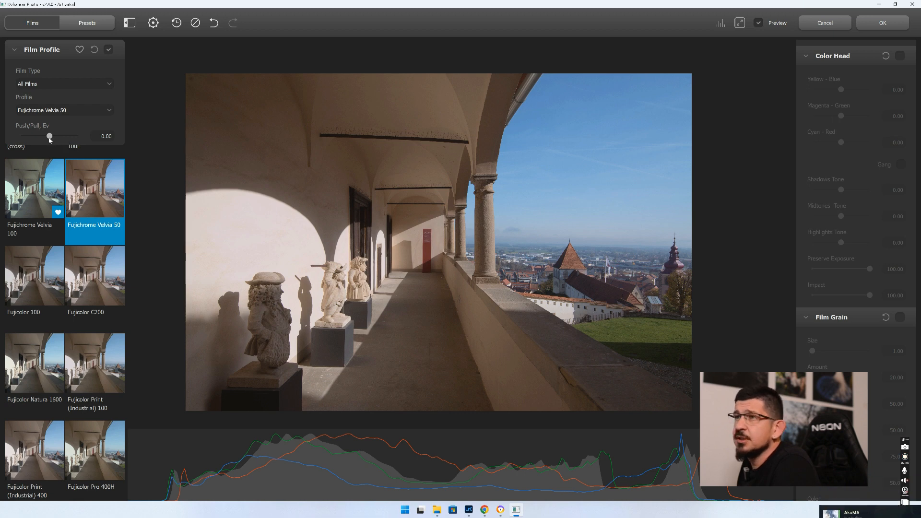
Try Push/Pull at -2.00 and about 1.00 EV on Fujichrome Velvia 50, and reset it to 0.00.
left_click_drag(49, 136, 20, 136)
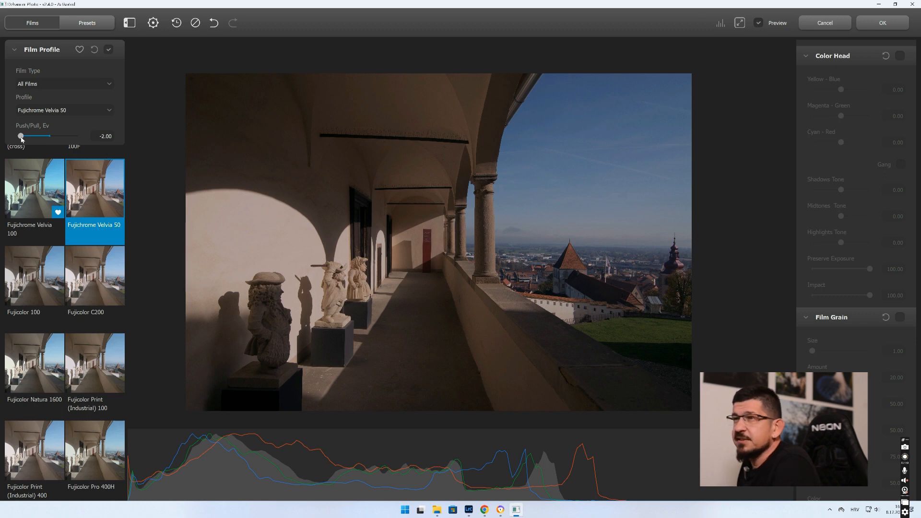
left_click_drag(20, 136, 62, 136)
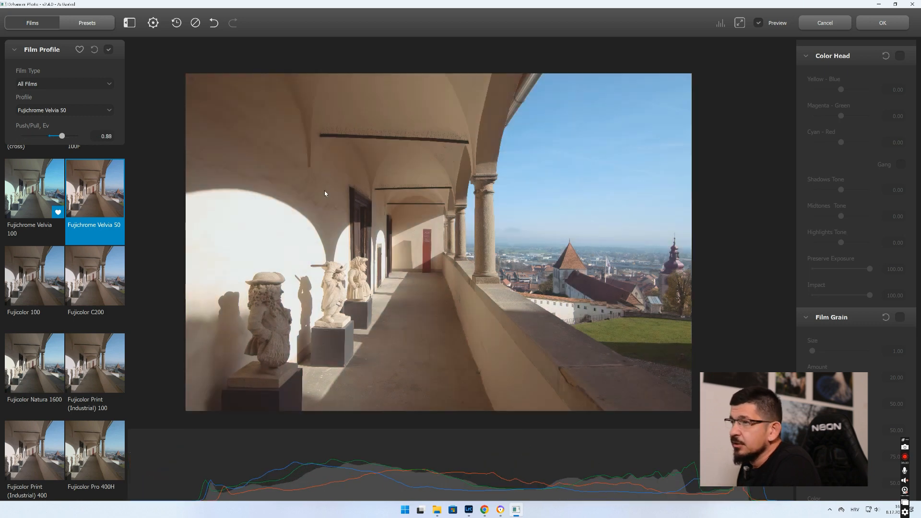
left_click_drag(64, 137, 65, 136)
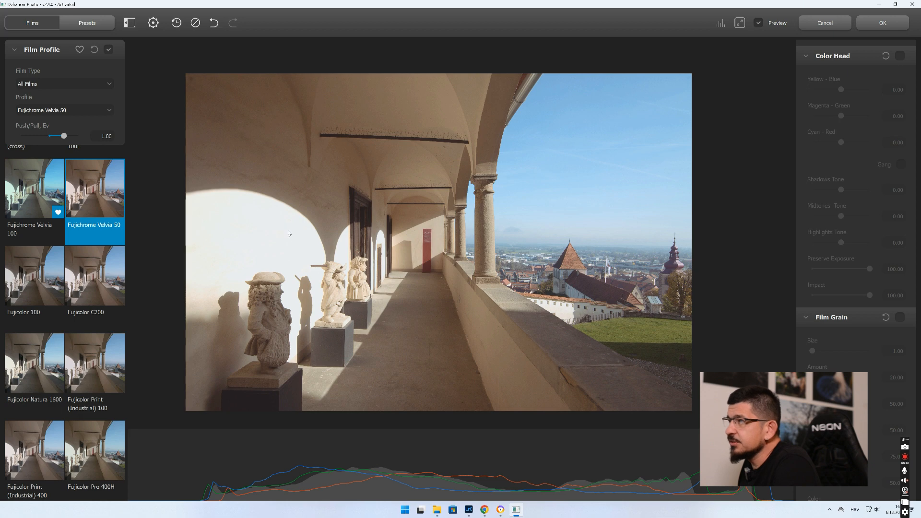
left_click_drag(63, 136, 67, 136)
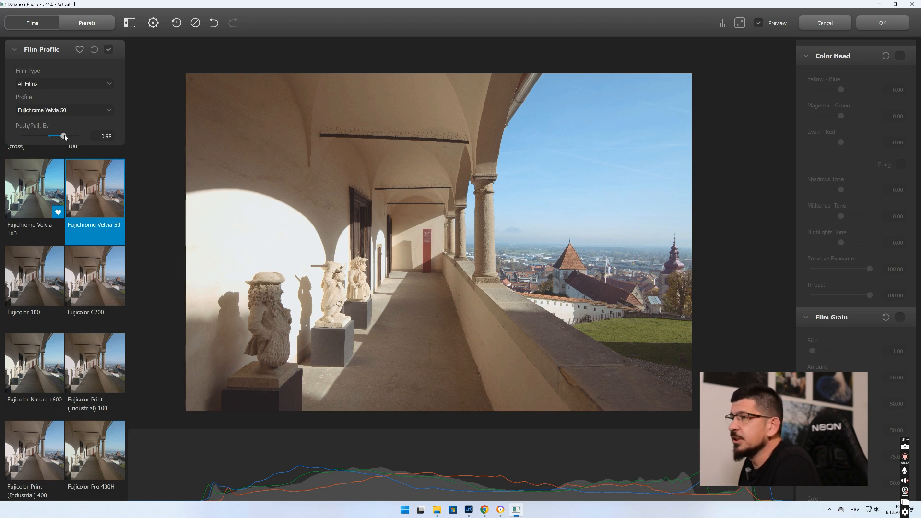
double_click(68, 136)
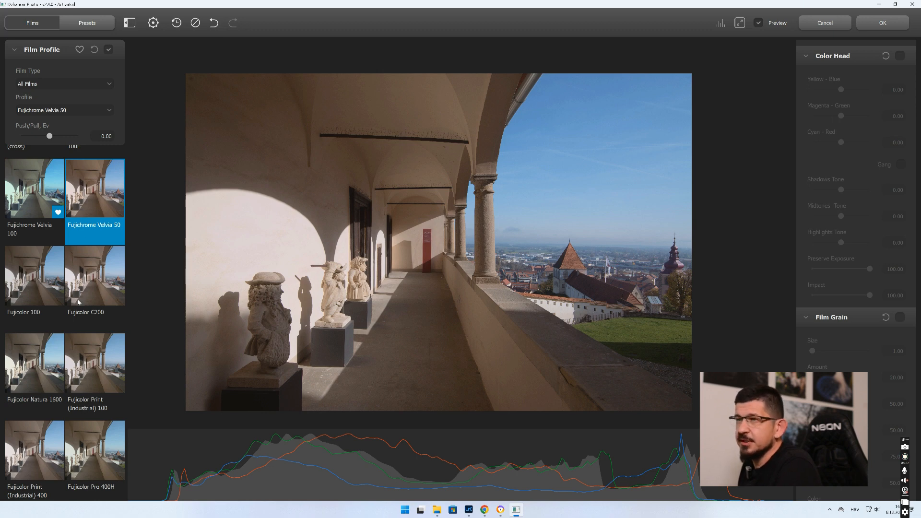
Apply the Fujifilm Instax film profile, try Push/Pull at 2.00 EV, and return it to 0.00.
scroll(78, 302, "down", 5)
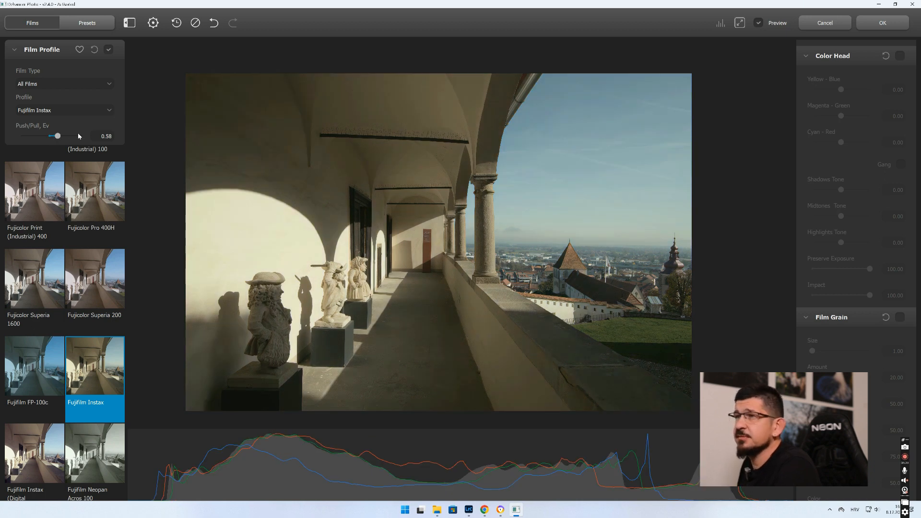
left_click_drag(79, 135, 80, 136)
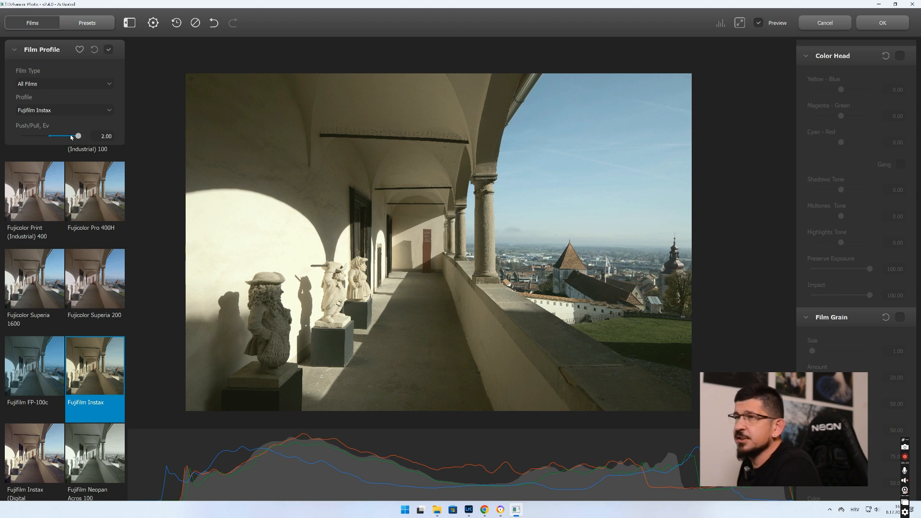
left_click_drag(77, 137, 35, 139)
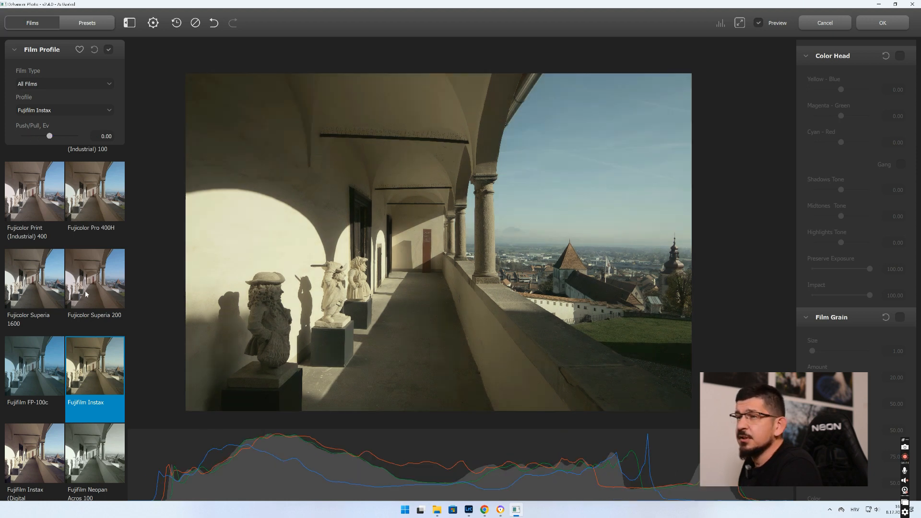
Apply the Fujicolor Superia 200 film profile, try Push/Pull at 2.00 and -2.00 EV, and reset it to 0.00.
left_click(86, 294)
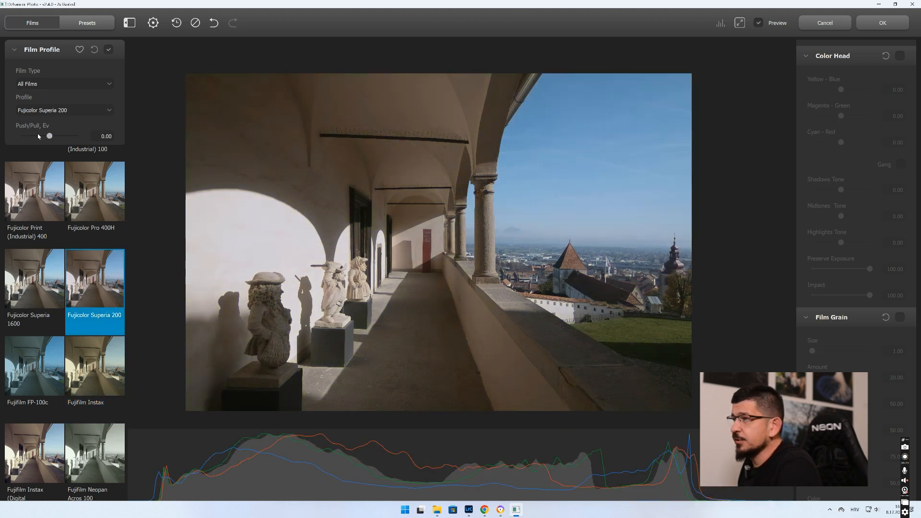
left_click_drag(52, 138, 88, 134)
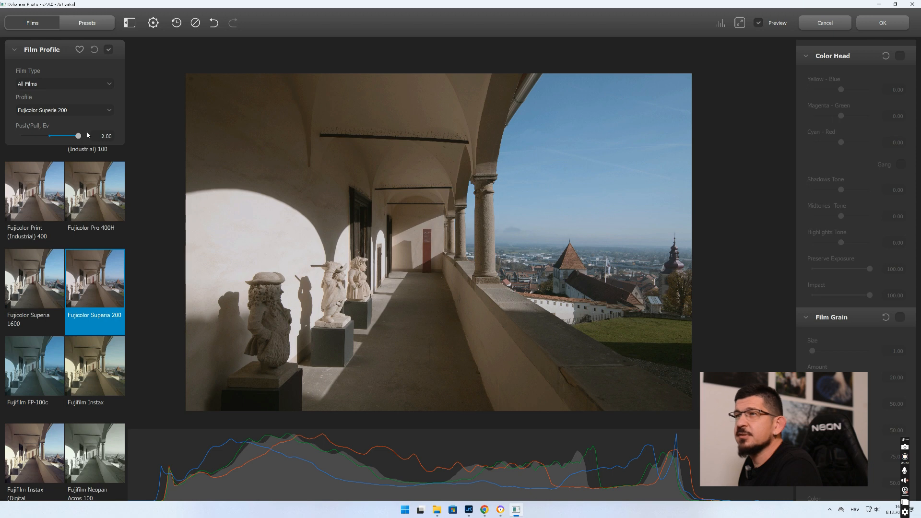
left_click_drag(79, 135, 17, 141)
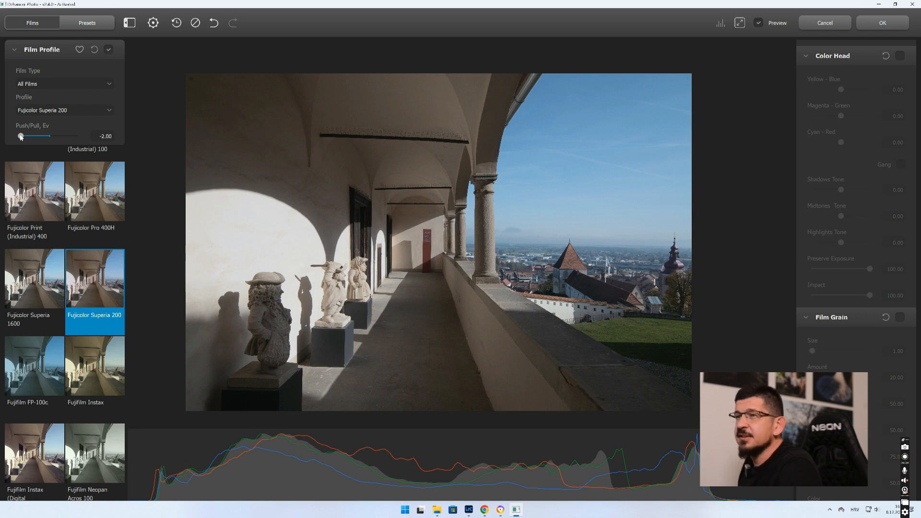
double_click(20, 136)
Browse back through the film profiles and apply Fujichrome Velvia 50 again.
scroll(60, 256, "up", 1)
scroll(60, 256, "up", 3)
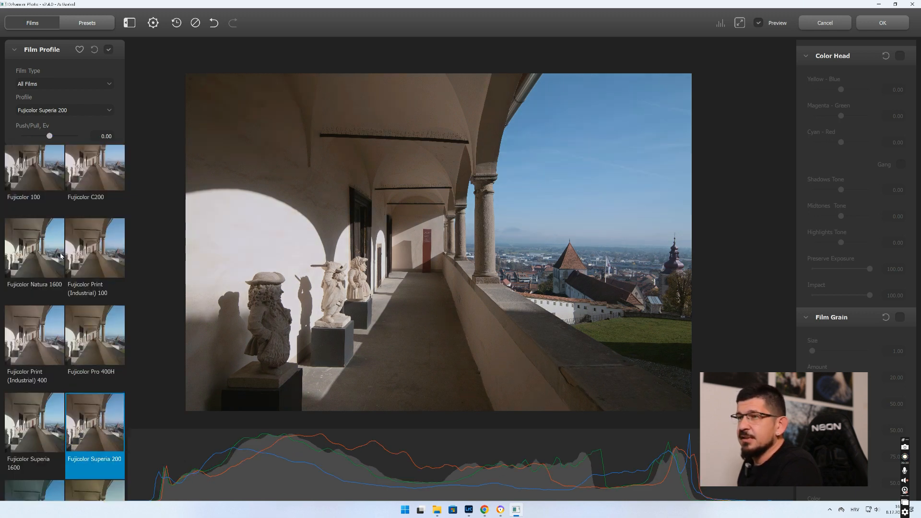
left_click(102, 283)
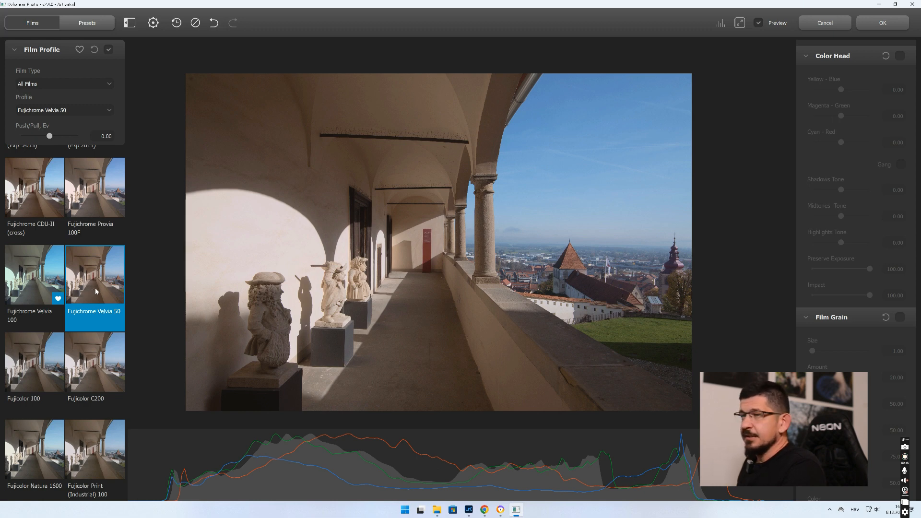
Try the Source adjustments with Exposure Compensation at 1.18, Temperature Comp. at 33.33 and Tint Comp. at -50.83.
scroll(859, 241, "up", 8)
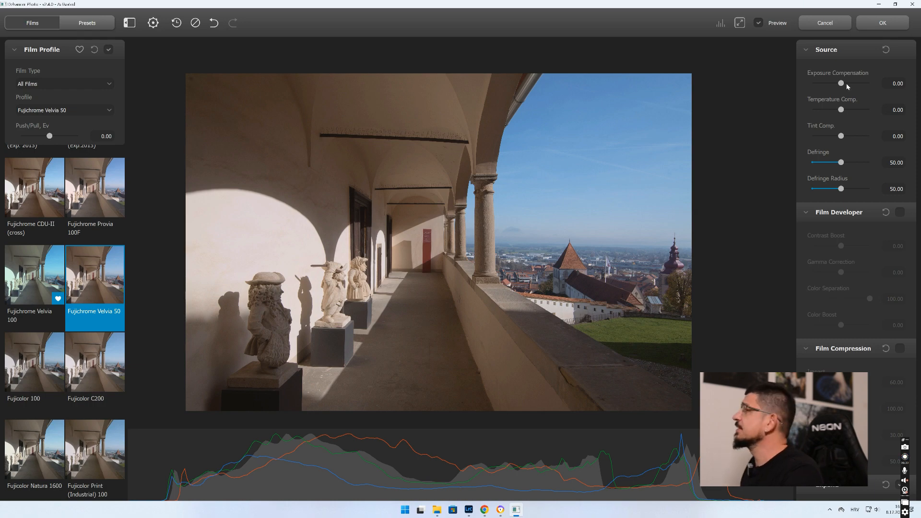
left_click_drag(840, 84, 852, 83)
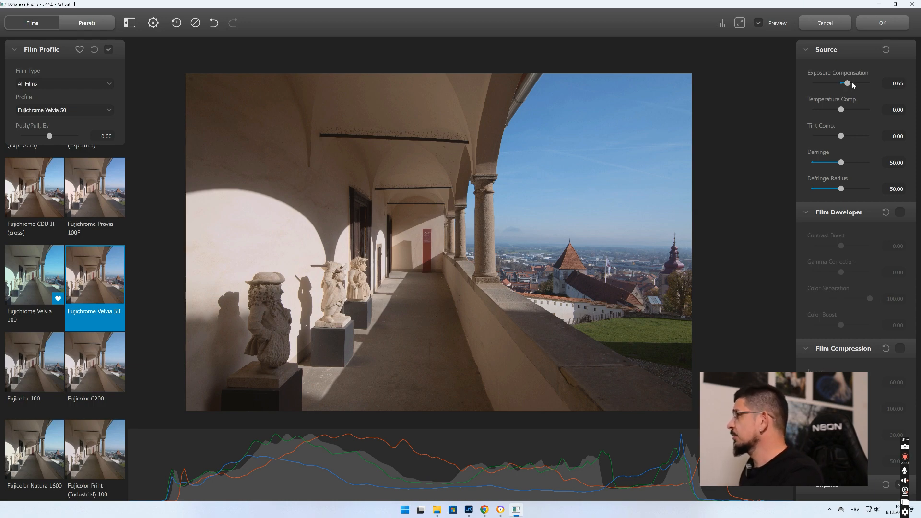
left_click(849, 110)
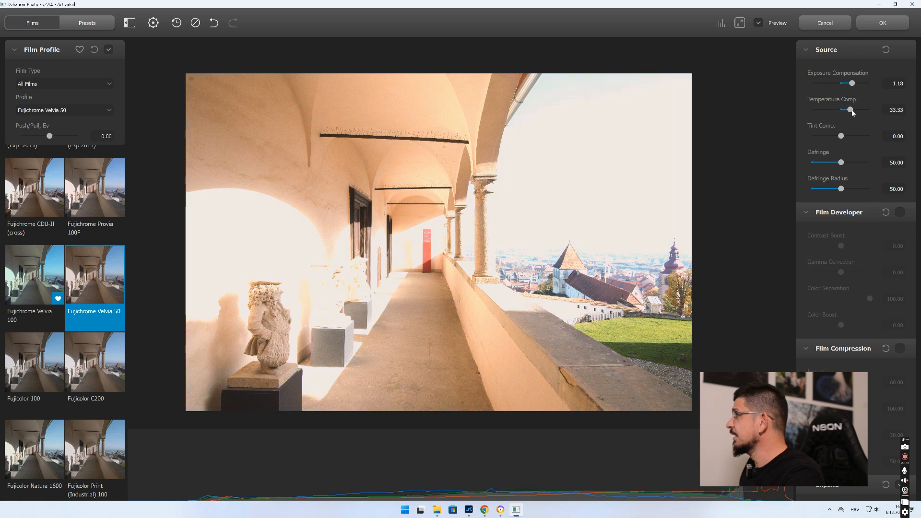
left_click(854, 137)
left_click_drag(854, 138, 827, 140)
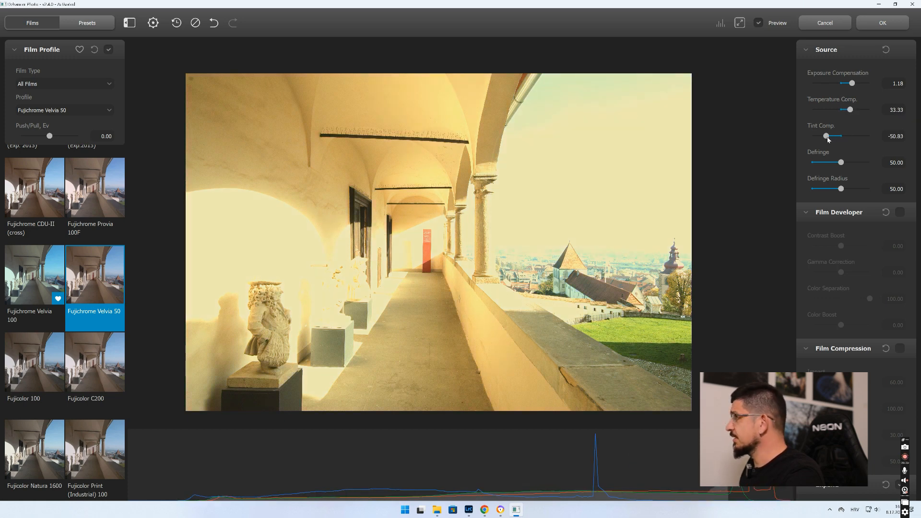
Reset the Source tint, exposure and temperature compensation to 0.00.
double_click(828, 139)
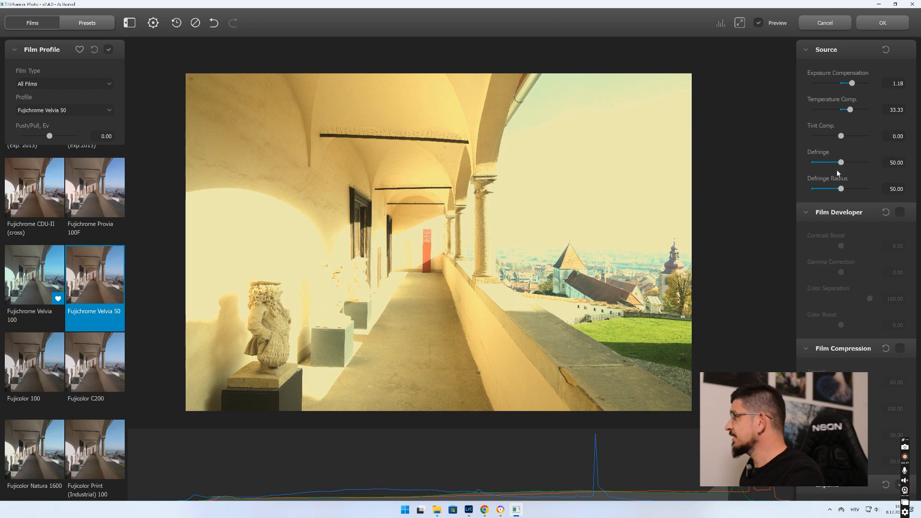
double_click(852, 84)
double_click(849, 110)
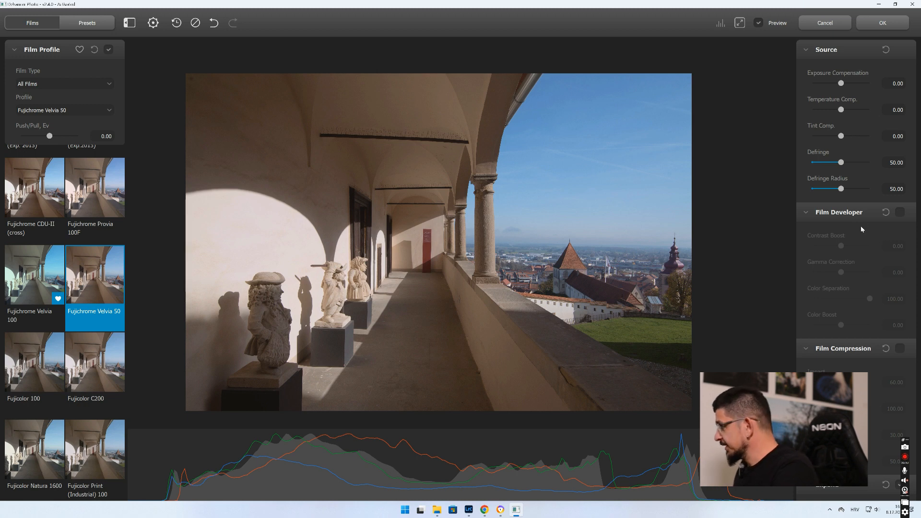
Enable Film Compression and try Impact at 81.25 and 87.92 with White Point at 67.21.
scroll(865, 220, "down", 2)
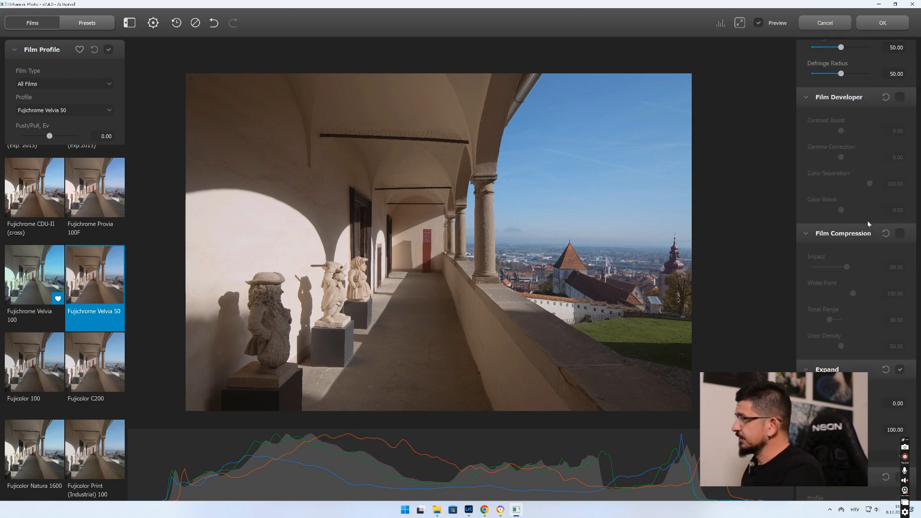
scroll(867, 221, "down", 1)
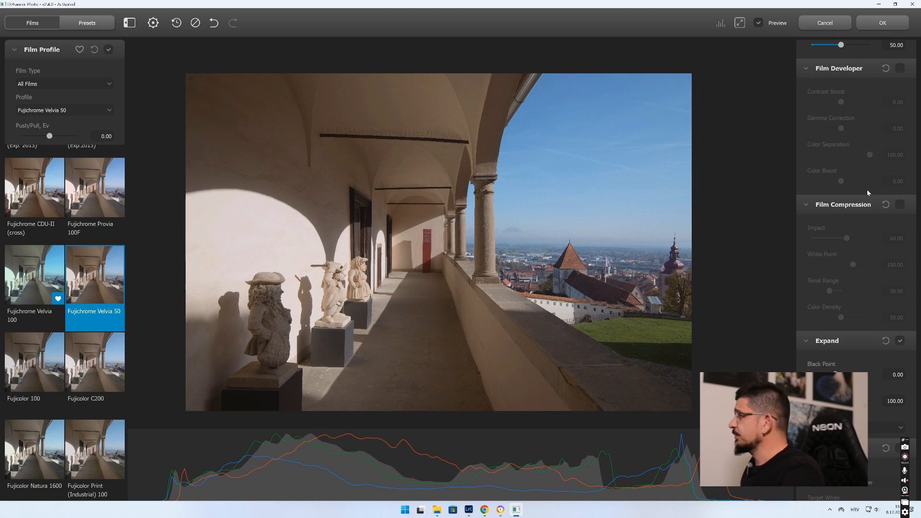
scroll(866, 191, "down", 1)
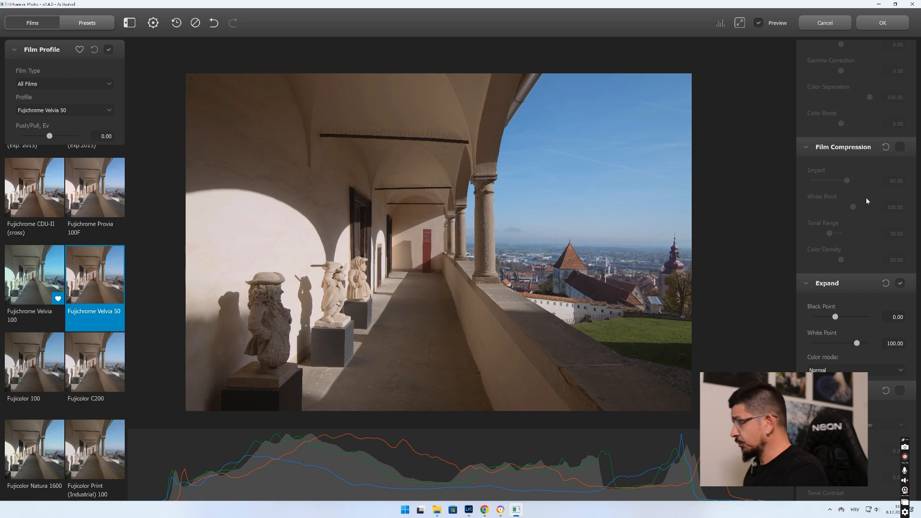
left_click(900, 148)
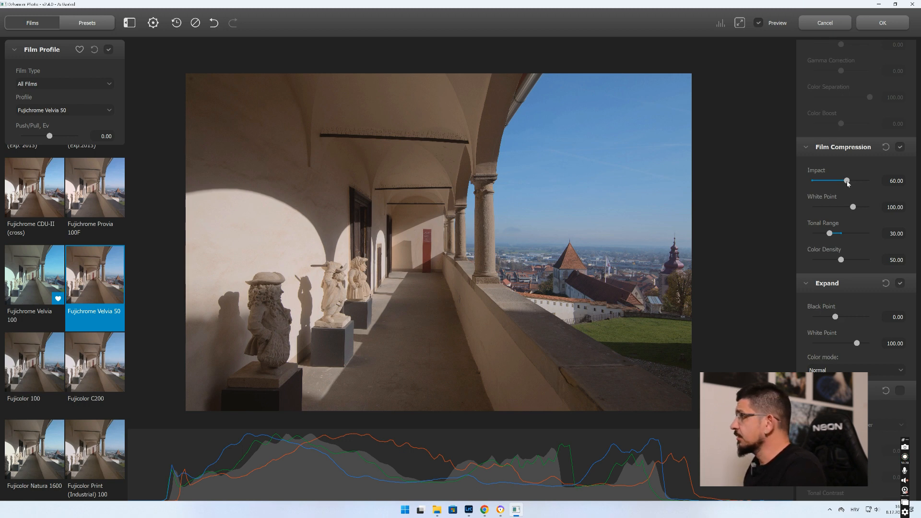
left_click_drag(847, 181, 858, 180)
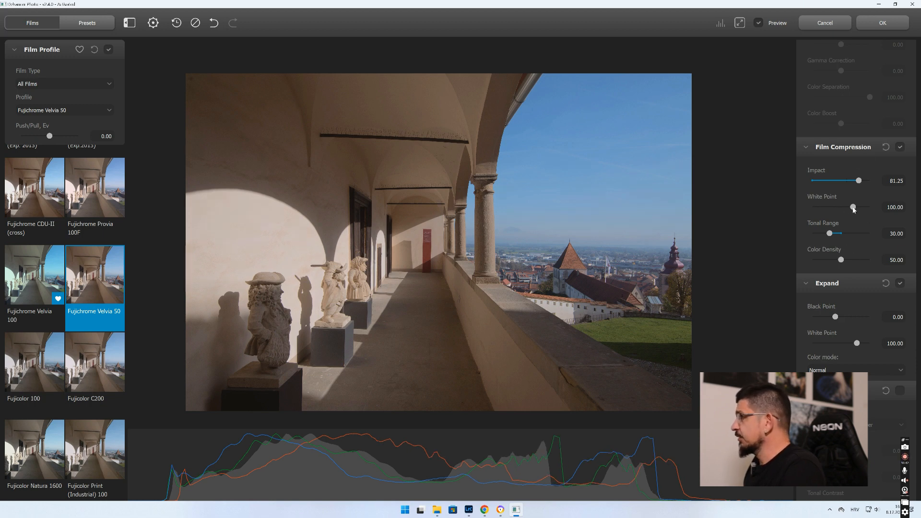
left_click_drag(853, 210, 826, 209)
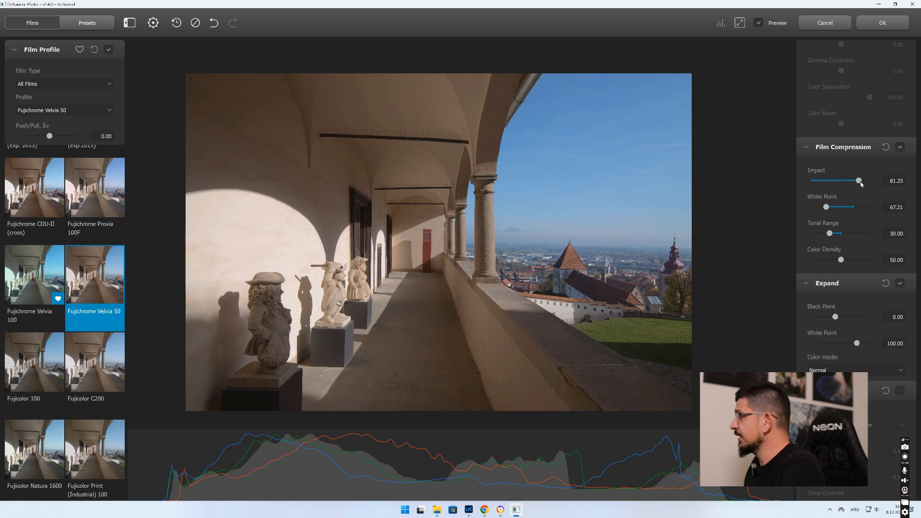
mouse_move(861, 183)
left_mouse_down()
mouse_move(821, 180)
mouse_move(864, 182)
left_mouse_up()
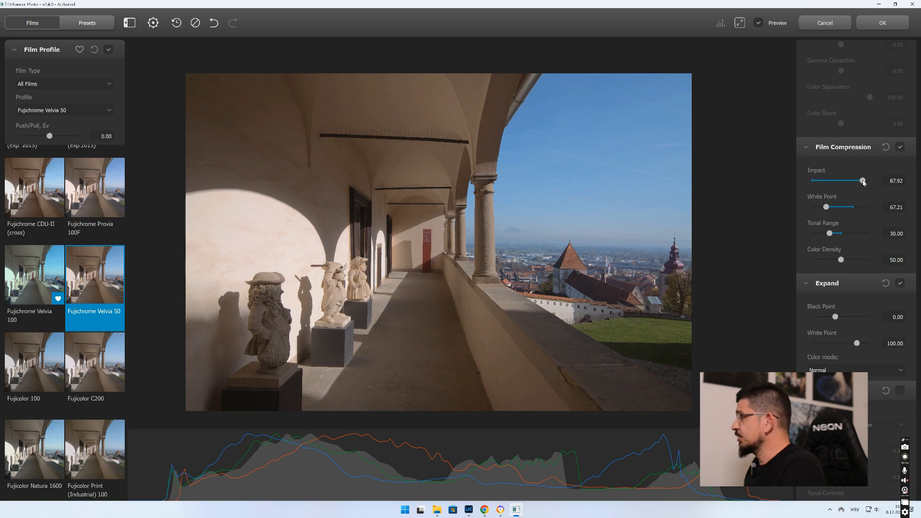
Reset Film Compression Impact to 60.00 and White Point to 100.00, and switch Film Compression off.
double_click(863, 181)
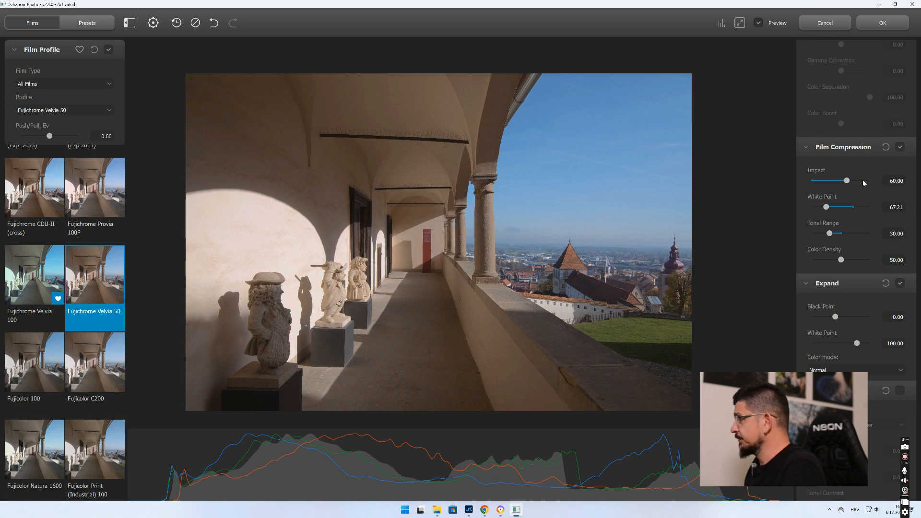
double_click(827, 207)
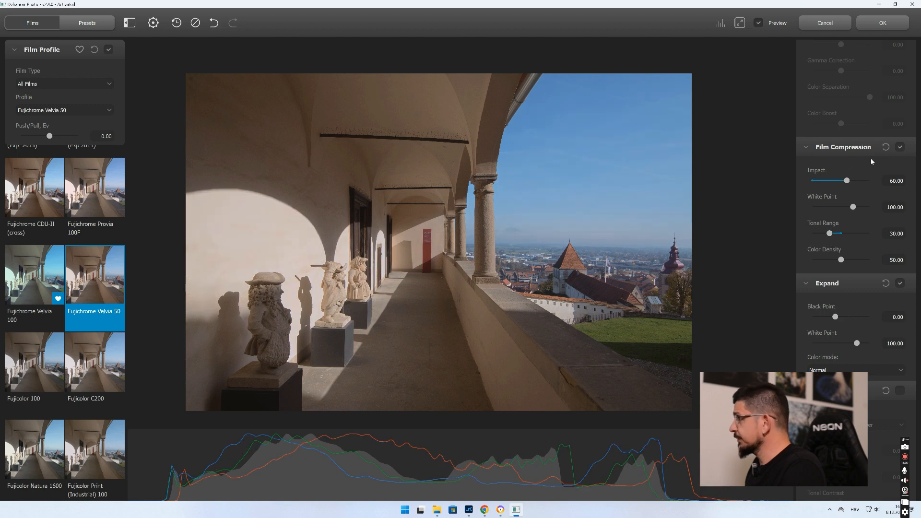
left_click(900, 146)
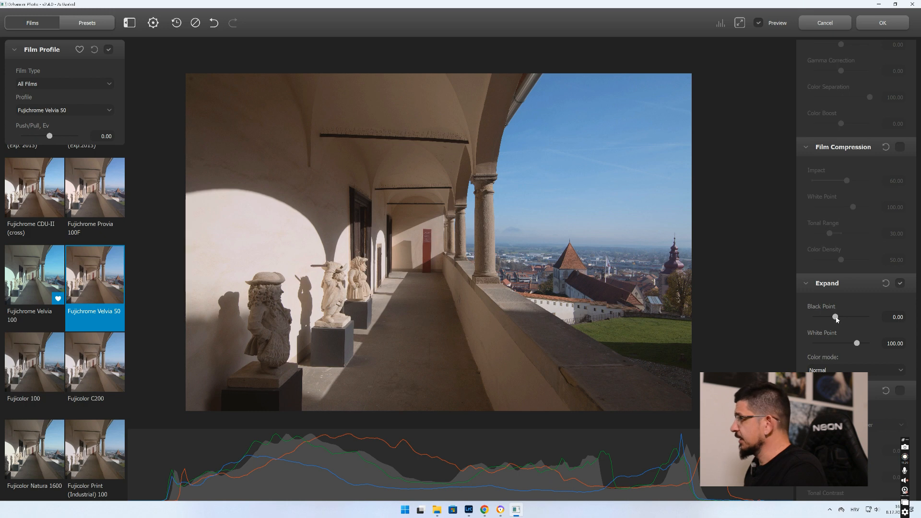
In Expand, try Black Point at 13.96 and -10.21, settle on 5.21, and lower White Point to 85.88.
mouse_move(837, 319)
left_mouse_down()
mouse_move(827, 320)
mouse_move(843, 318)
left_mouse_up()
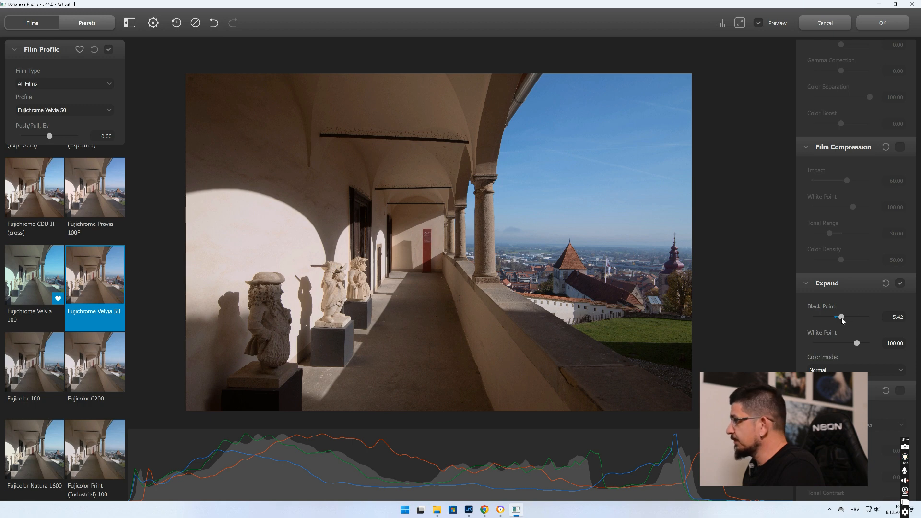
left_click_drag(842, 317, 841, 319)
left_click_drag(841, 320, 852, 320)
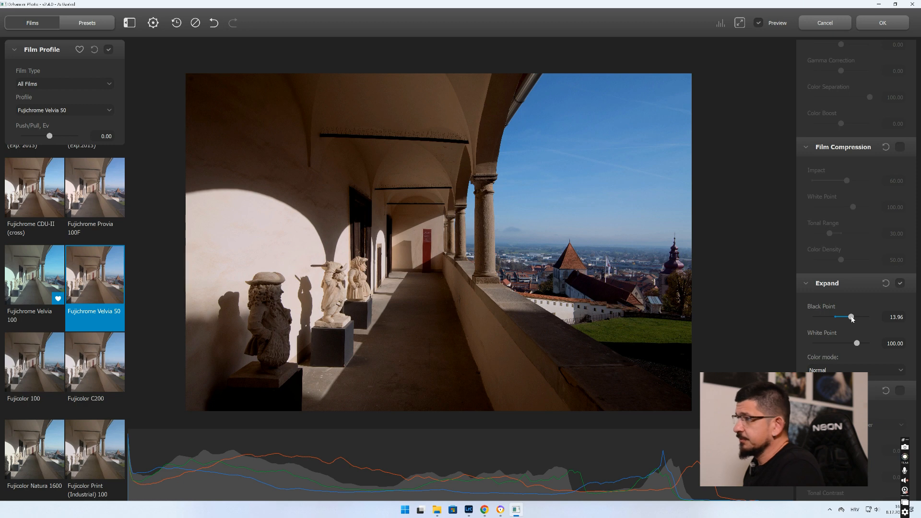
left_click_drag(852, 319, 823, 316)
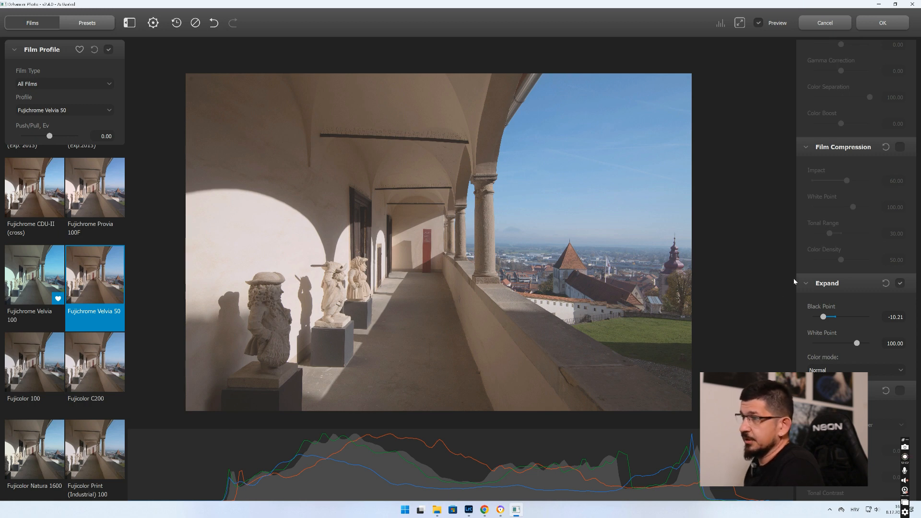
left_click_drag(825, 319, 842, 316)
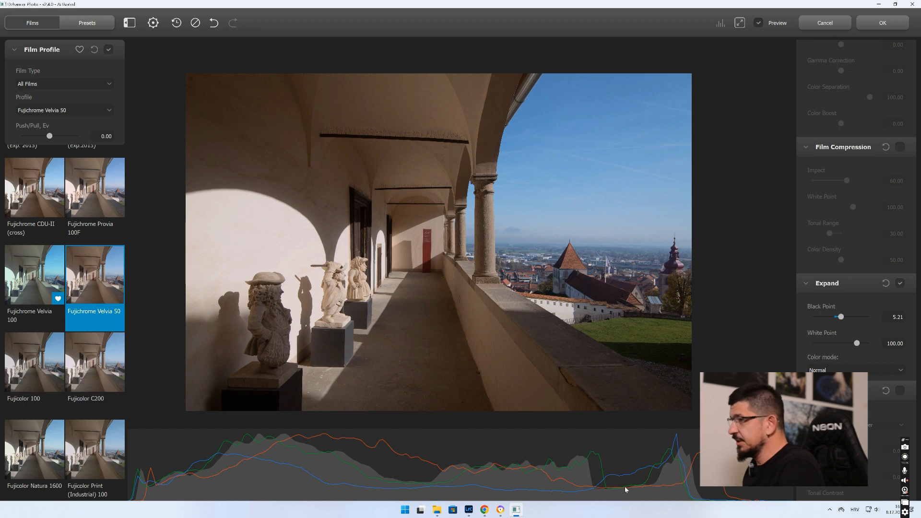
left_click_drag(857, 344, 848, 347)
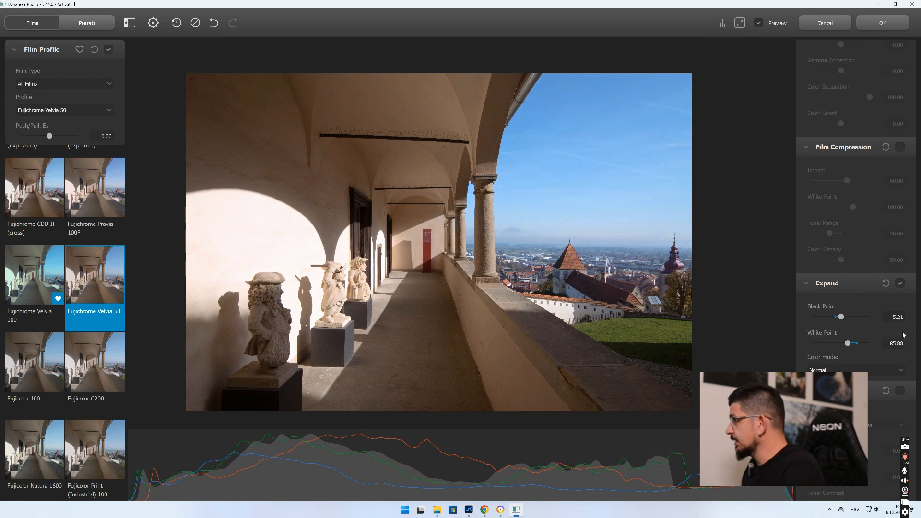
Enable Film Compression and, with the statues in close view, set Impact to 70.42 and White Point to 82.08.
scroll(893, 149, "up", 1)
left_click(899, 176)
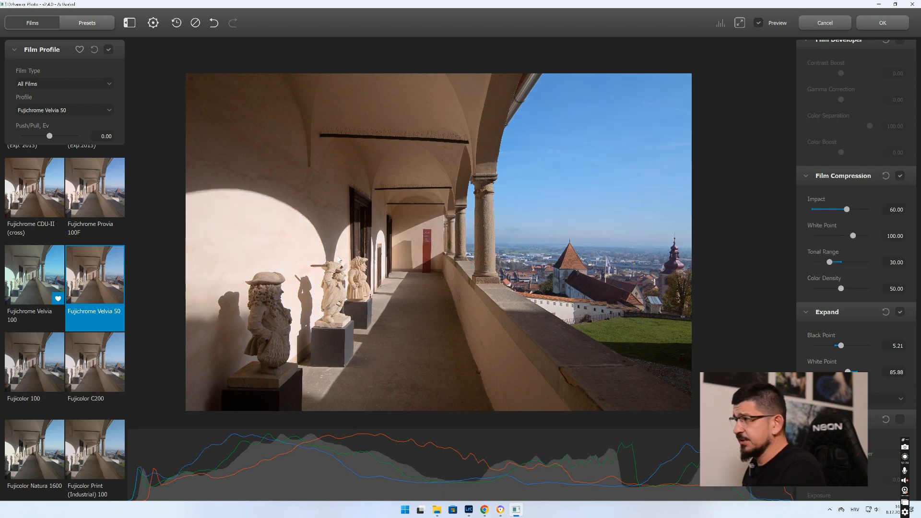
scroll(300, 286, "up", 2)
left_click_drag(273, 289, 437, 217)
scroll(599, 194, "up", 2)
left_click_drag(546, 232, 664, 301)
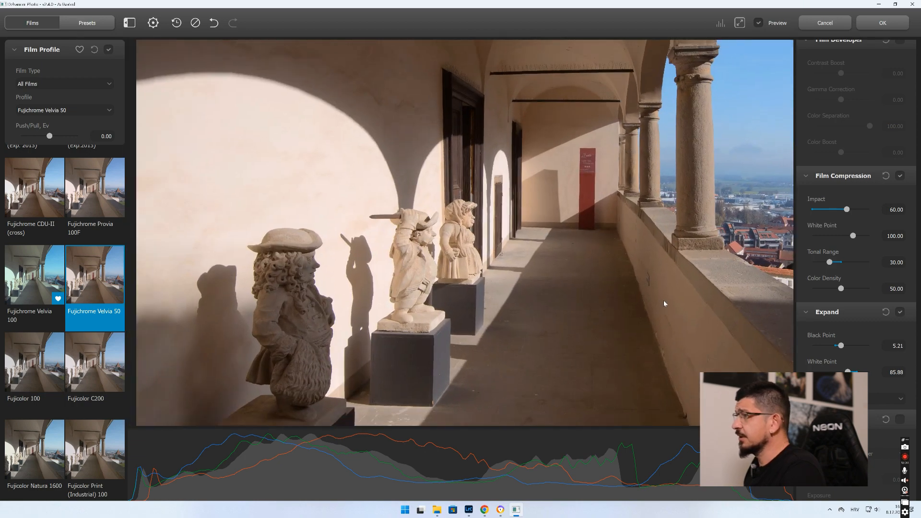
scroll(663, 300, "down", 1)
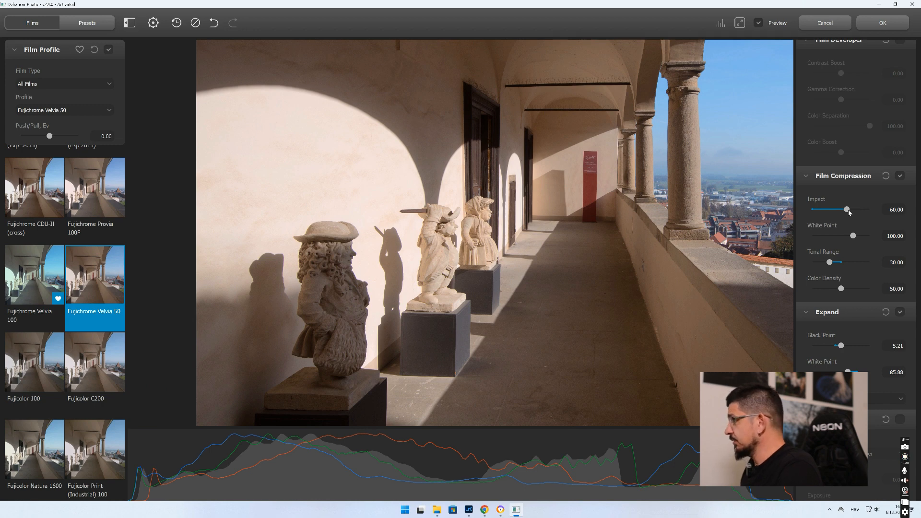
left_click_drag(847, 209, 839, 236)
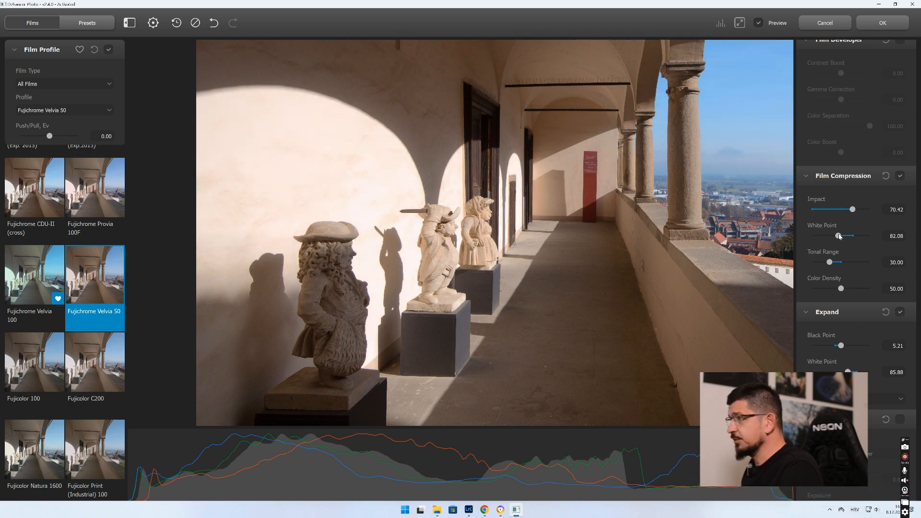
Set Film Compression Tonal Range to 55.00, try Color Density at 0.00 on the statues, and raise it to 59.17.
mouse_move(830, 262)
left_mouse_down()
mouse_move(845, 263)
mouse_move(821, 267)
left_mouse_up()
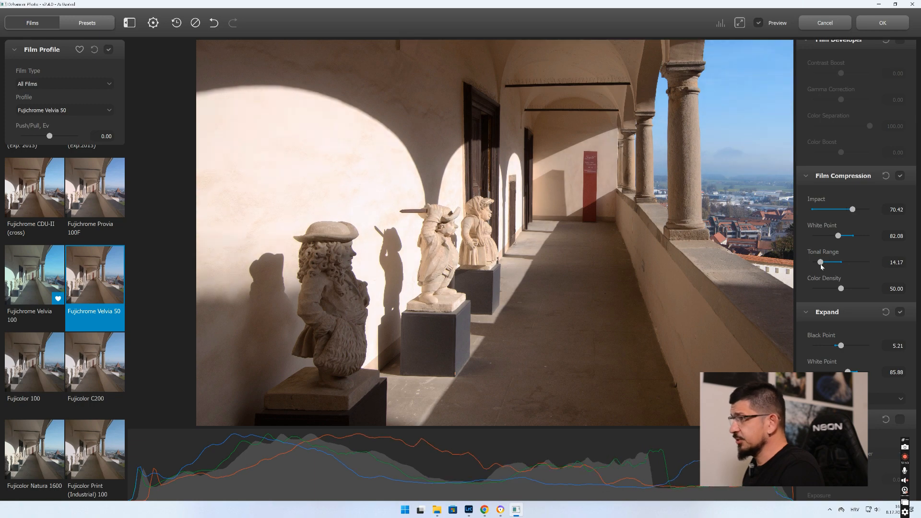
left_click_drag(821, 267, 810, 289)
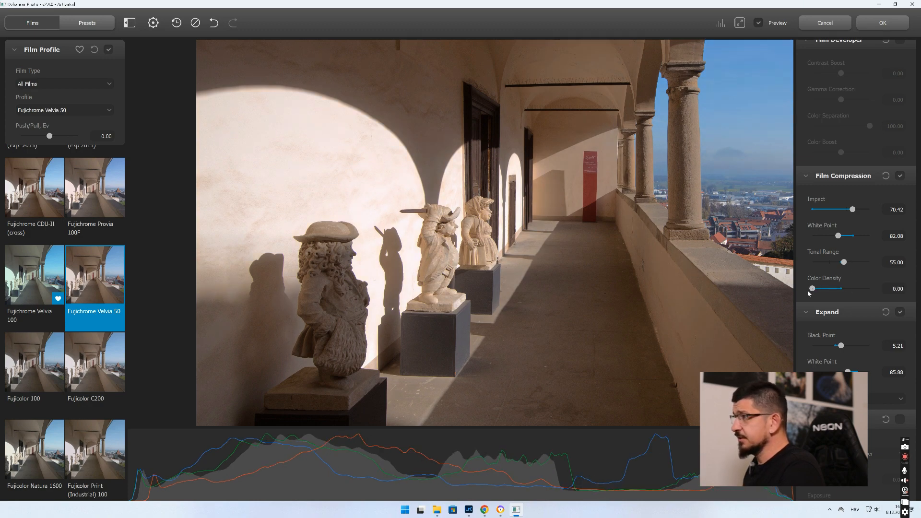
scroll(370, 216, "up", 5)
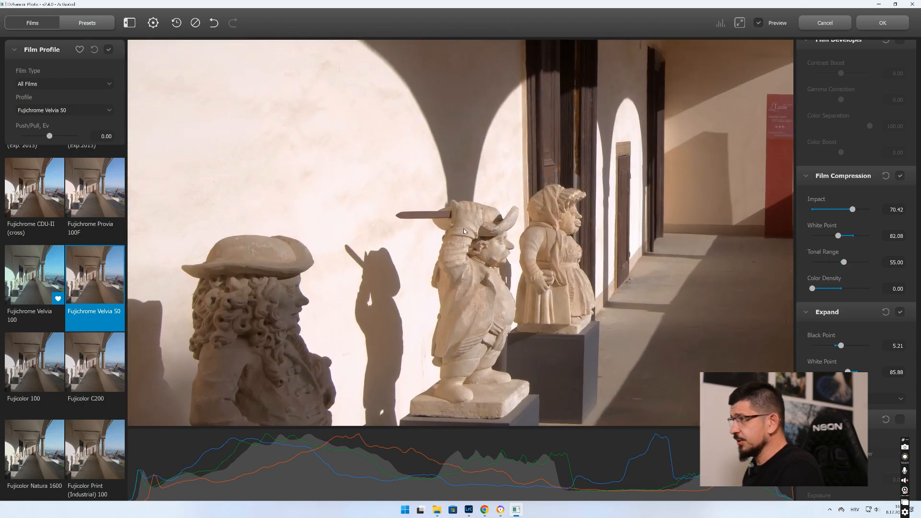
left_click_drag(464, 231, 509, 190)
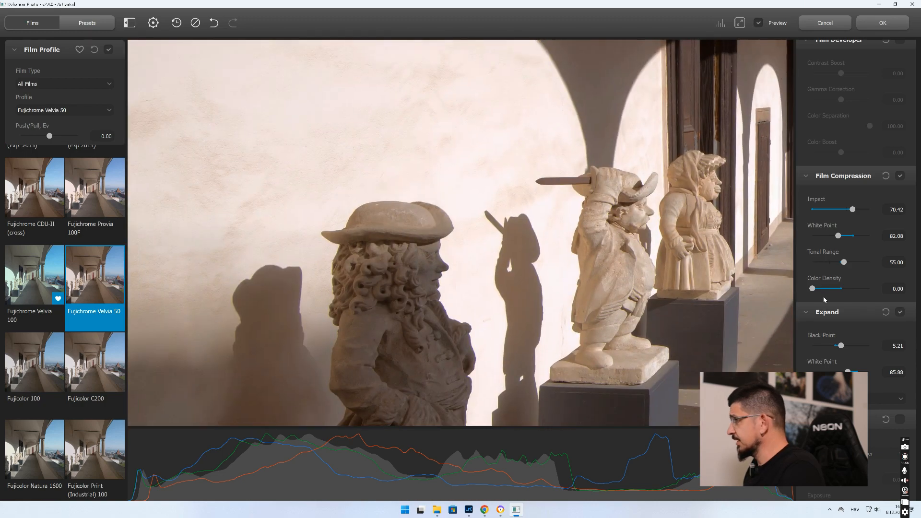
left_click_drag(812, 289, 847, 288)
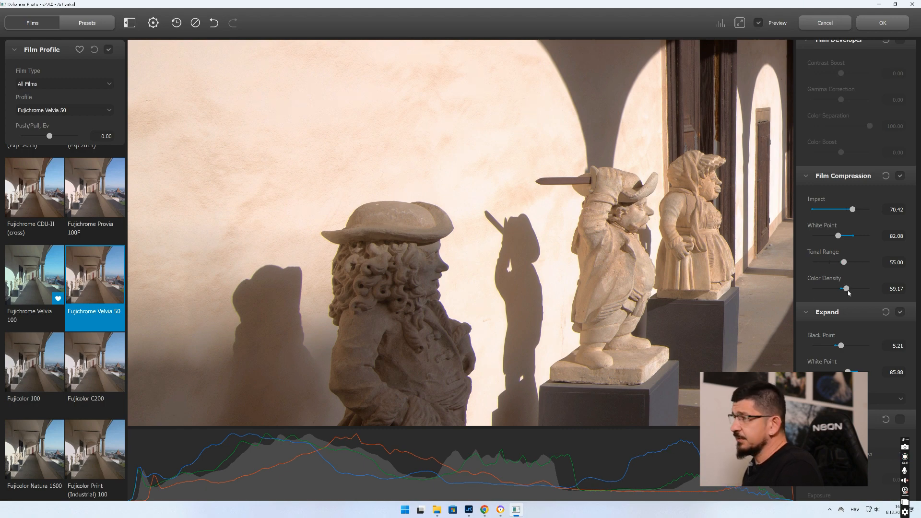
Try Film Compression Color Density at 6.25 on the statues and return it to 50.00.
left_click_drag(538, 240, 486, 249)
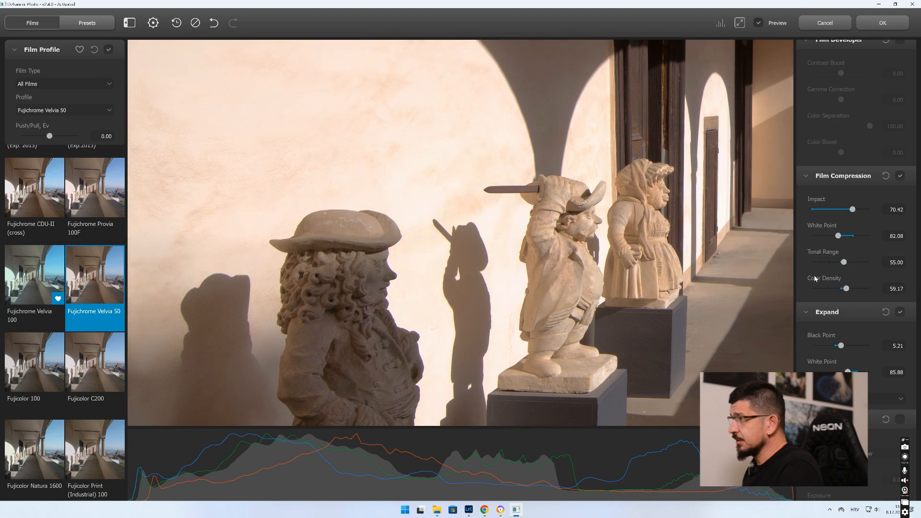
left_click(817, 288)
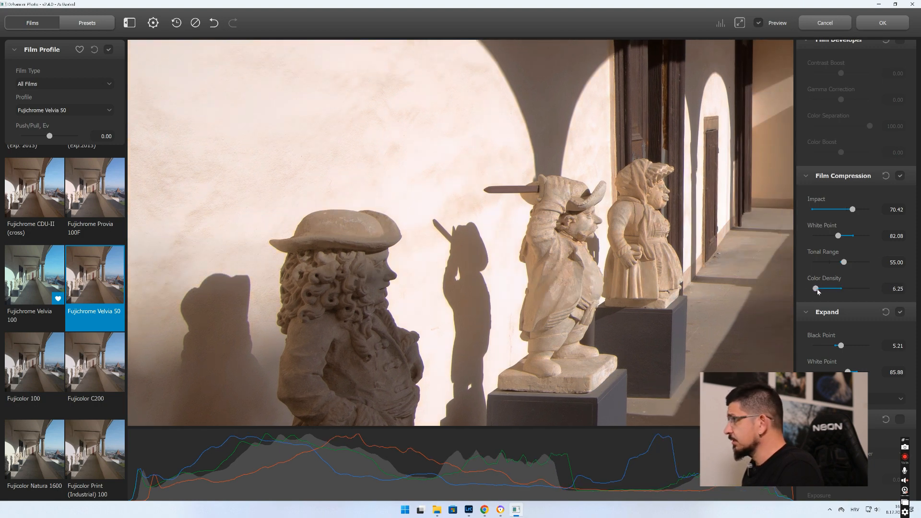
left_click_drag(816, 289, 842, 290)
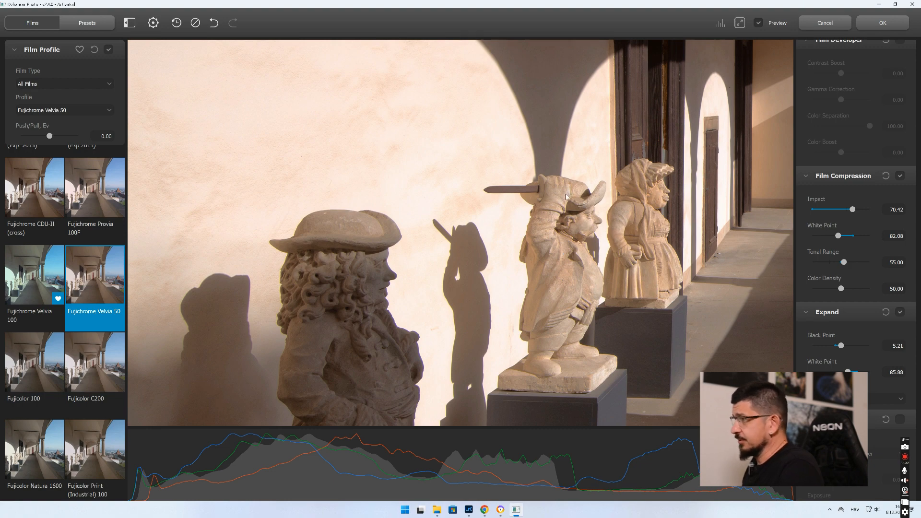
Try Film Compression White Point at 109.50 and Color Density at 11.67 on the statues, and reset Color Density to 50.00.
left_click_drag(463, 123, 447, 212)
left_click_drag(475, 283, 462, 224)
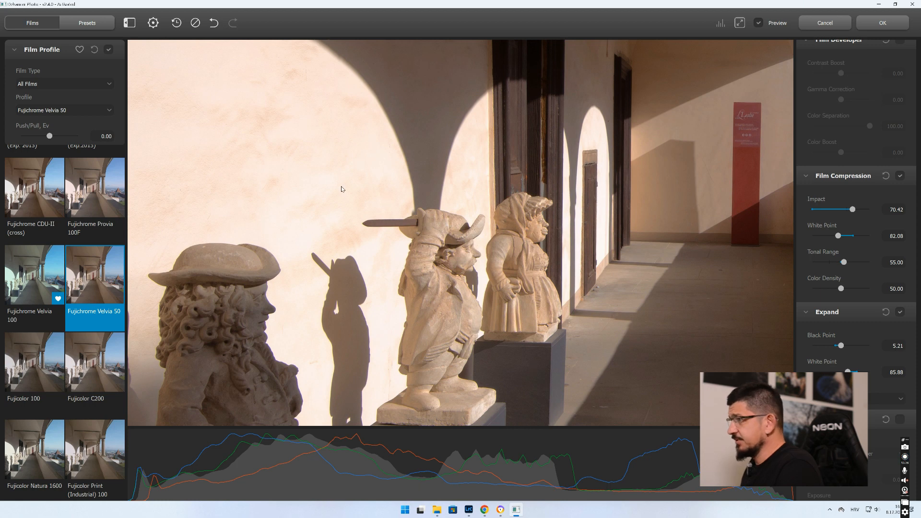
left_click_drag(341, 189, 383, 146)
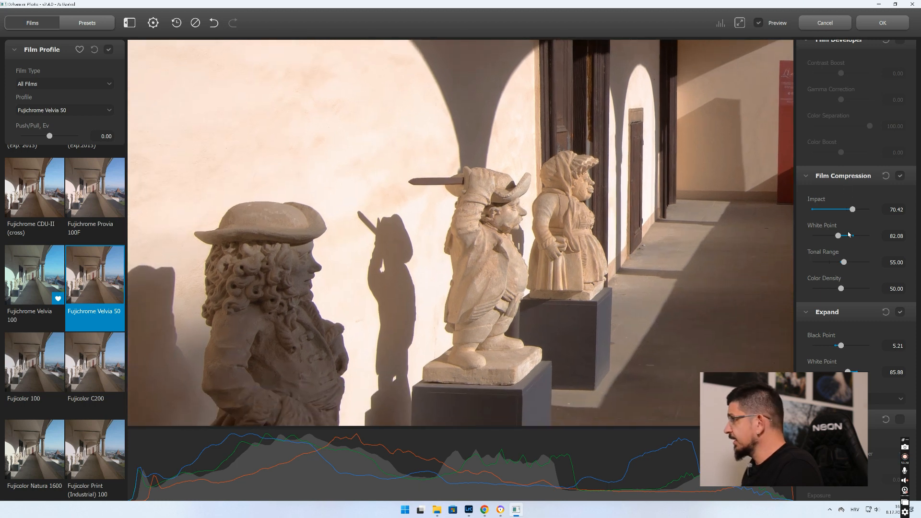
left_click_drag(842, 237, 862, 235)
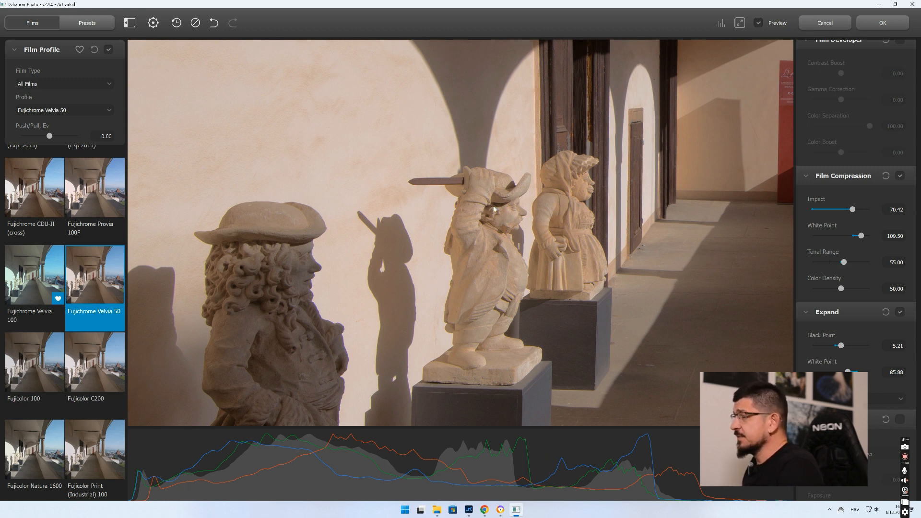
scroll(401, 185, "up", 2)
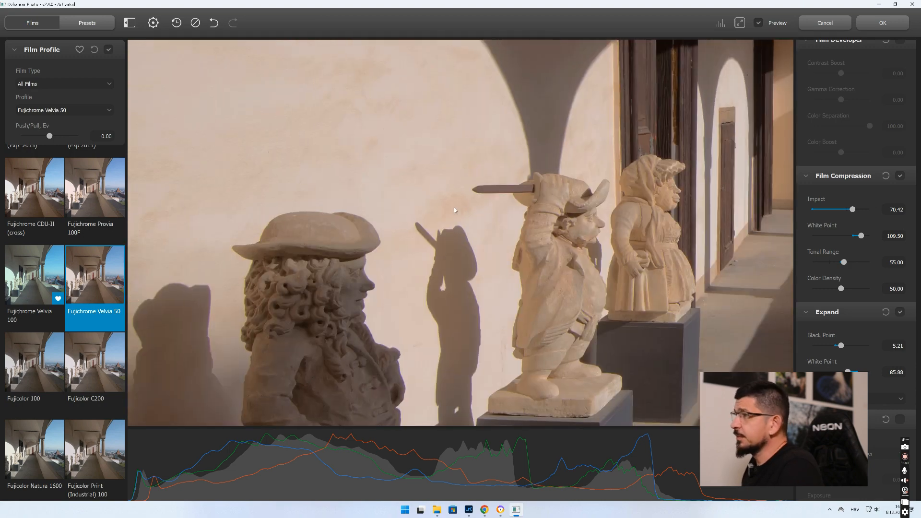
scroll(456, 210, "up", 1)
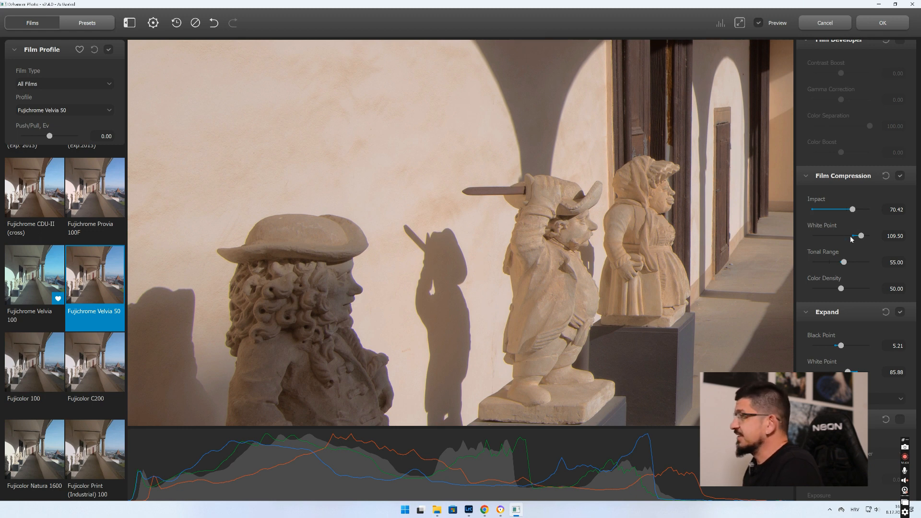
left_click_drag(842, 289, 820, 292)
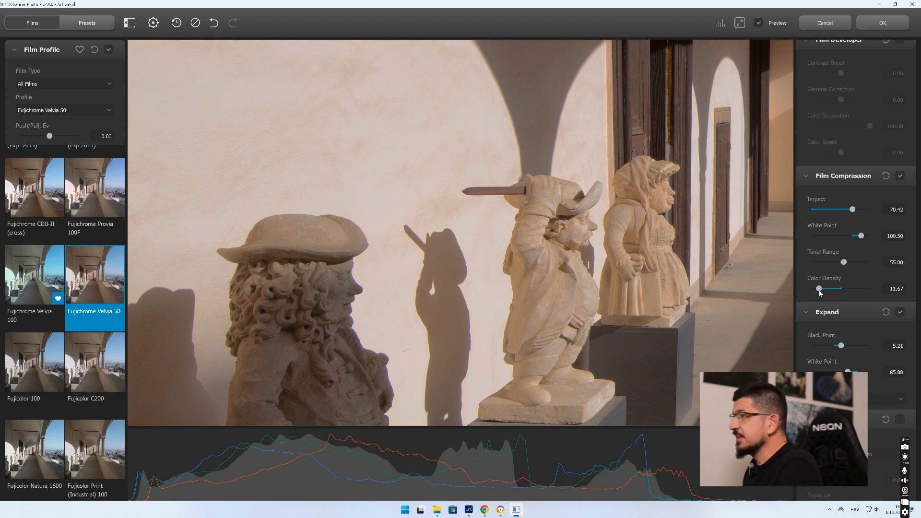
double_click(819, 290)
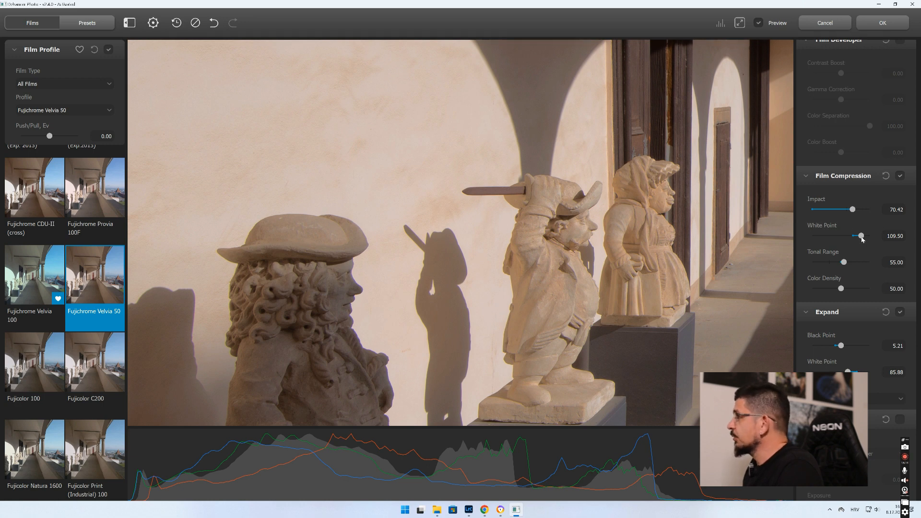
Set Film Compression White Point to 82.38 and Impact to 76.67, checking the statues and the corridor.
left_click_drag(862, 239, 857, 213)
scroll(621, 236, "down", 1)
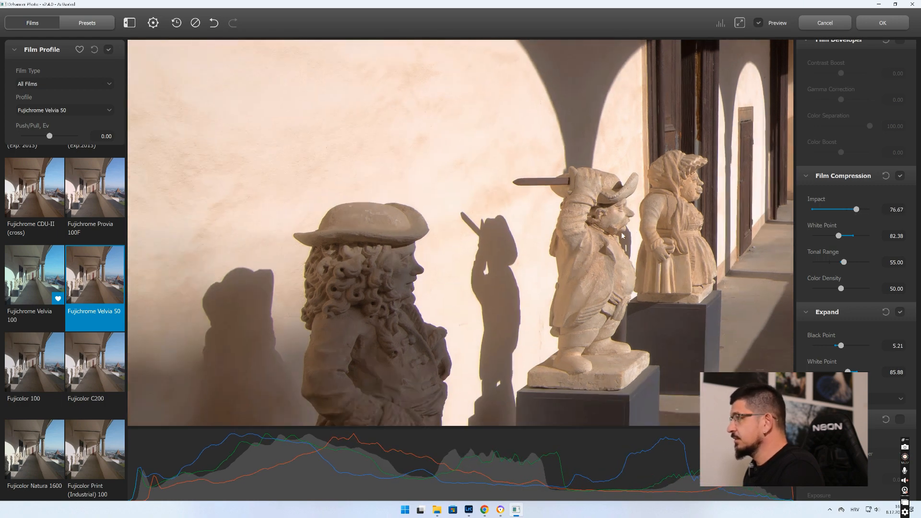
scroll(622, 236, "up", 2)
scroll(616, 204, "up", 1)
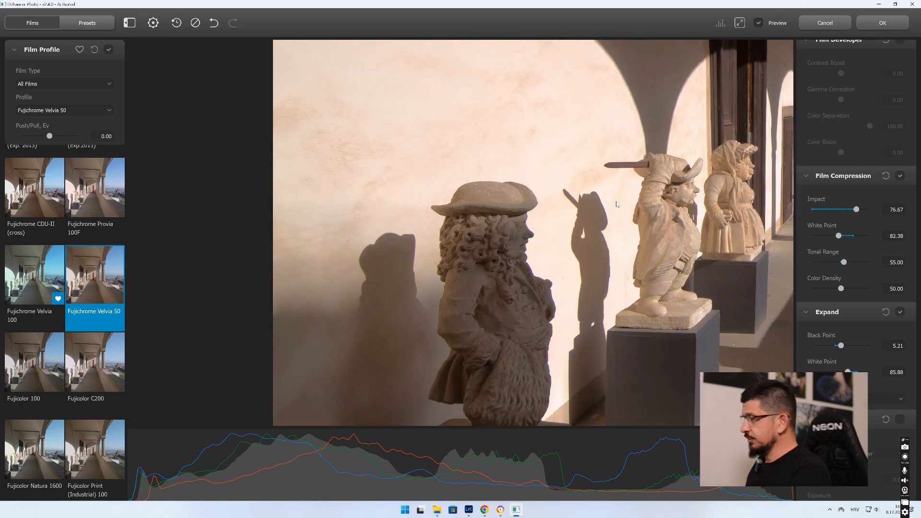
scroll(617, 205, "down", 2)
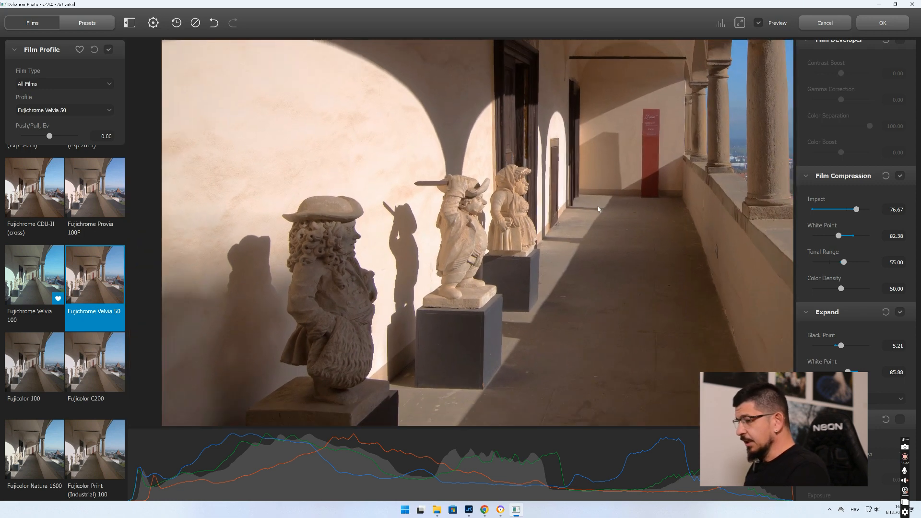
Enable Film Developer and try Contrast Boost at -41.67 and Gamma Correction at -24.58 and 11.25 on the whole photo.
scroll(880, 268, "down", 2)
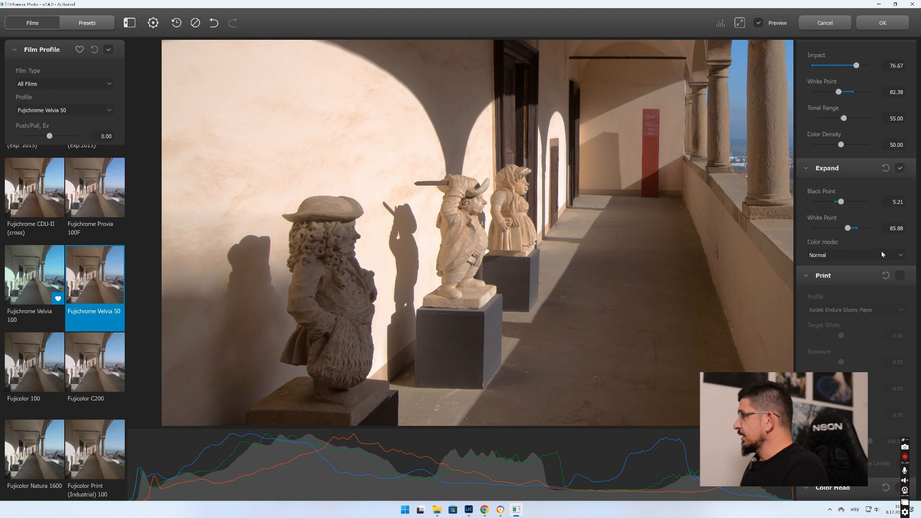
scroll(880, 259, "up", 3)
scroll(863, 163, "up", 1)
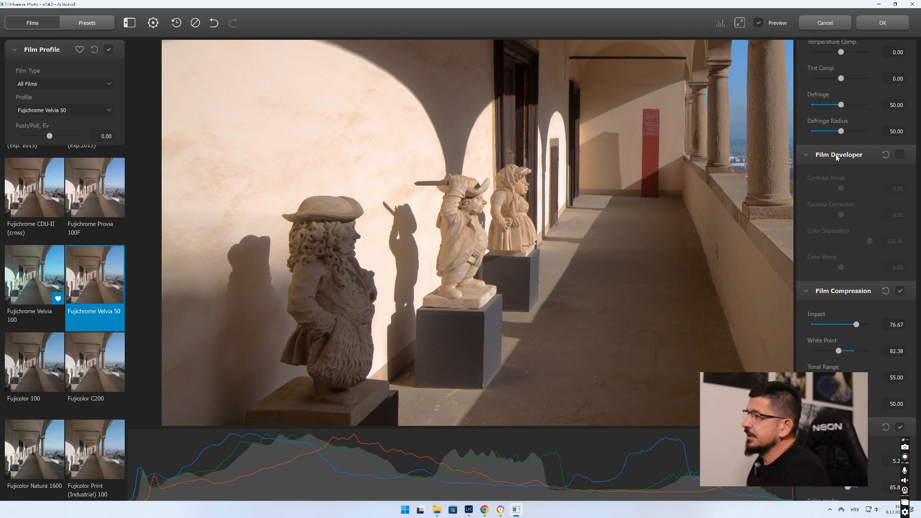
left_click(900, 155)
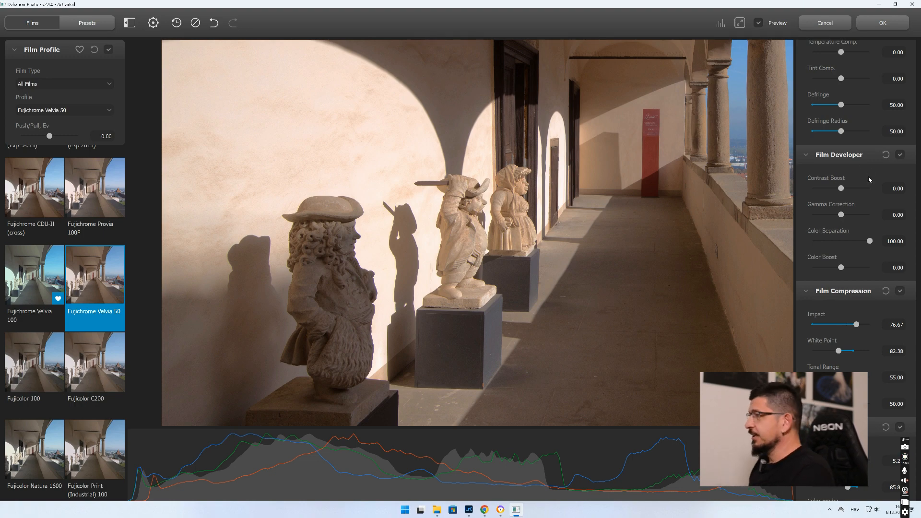
scroll(856, 180, "down", 1)
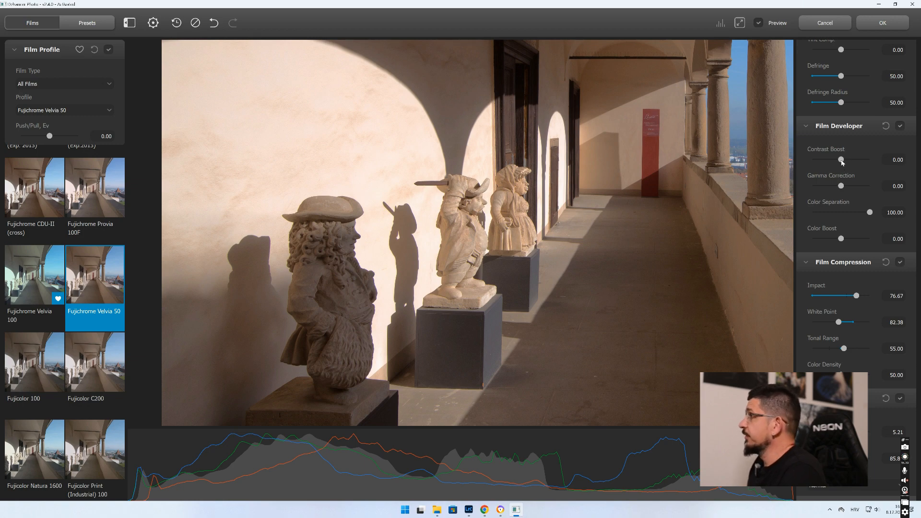
left_click_drag(672, 139, 542, 147)
scroll(542, 146, "down", 3)
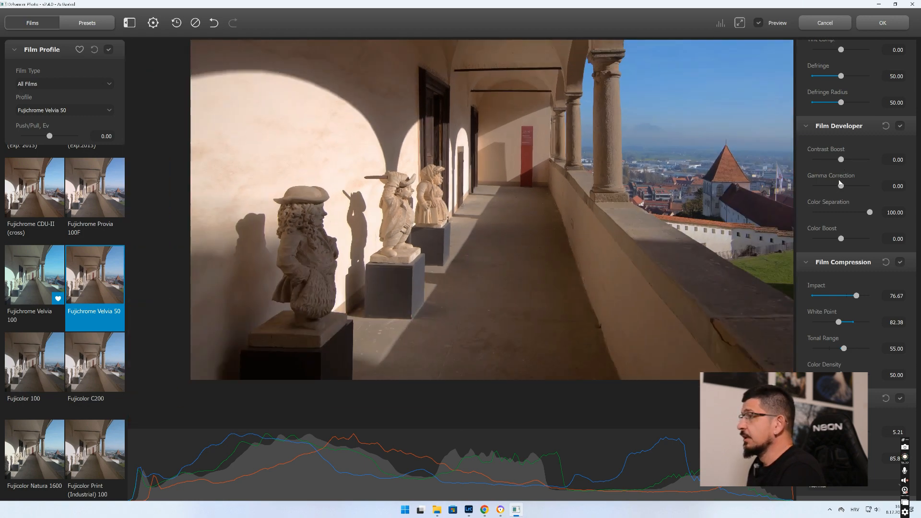
left_click_drag(841, 160, 827, 160)
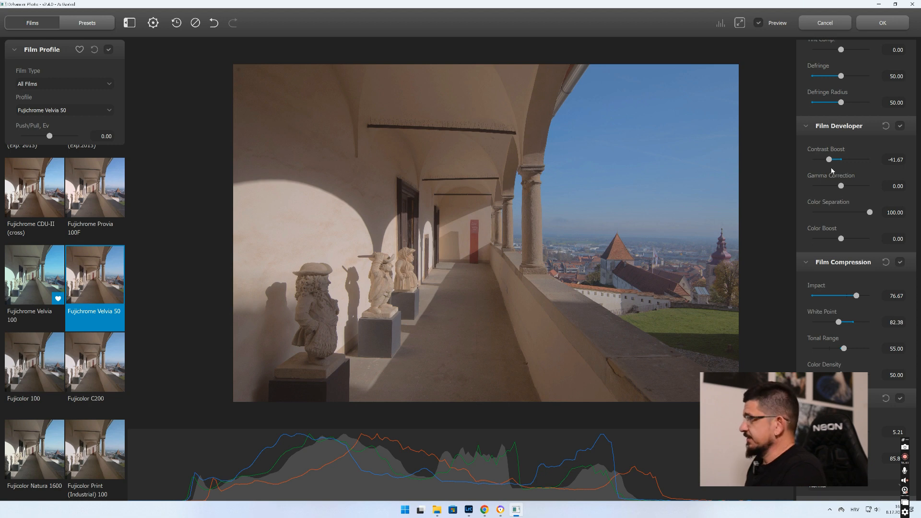
scroll(826, 186, "up", 1)
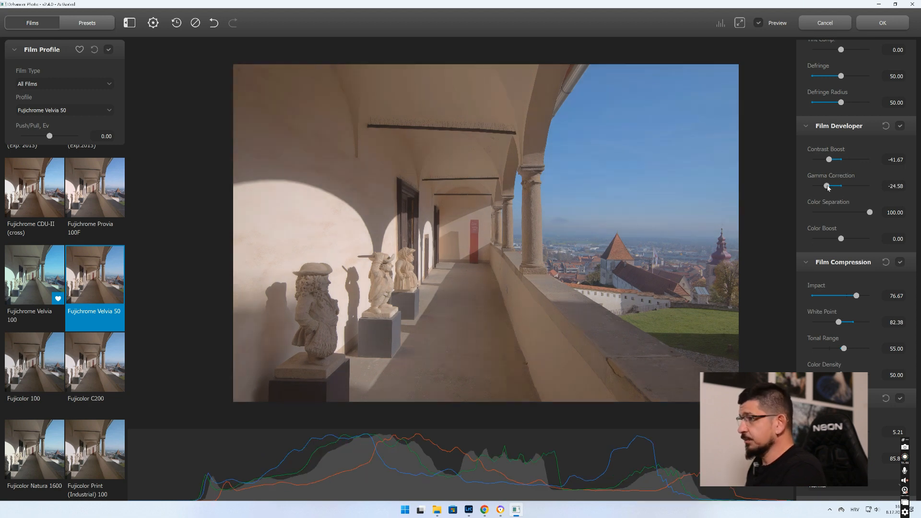
left_click_drag(844, 187, 847, 186)
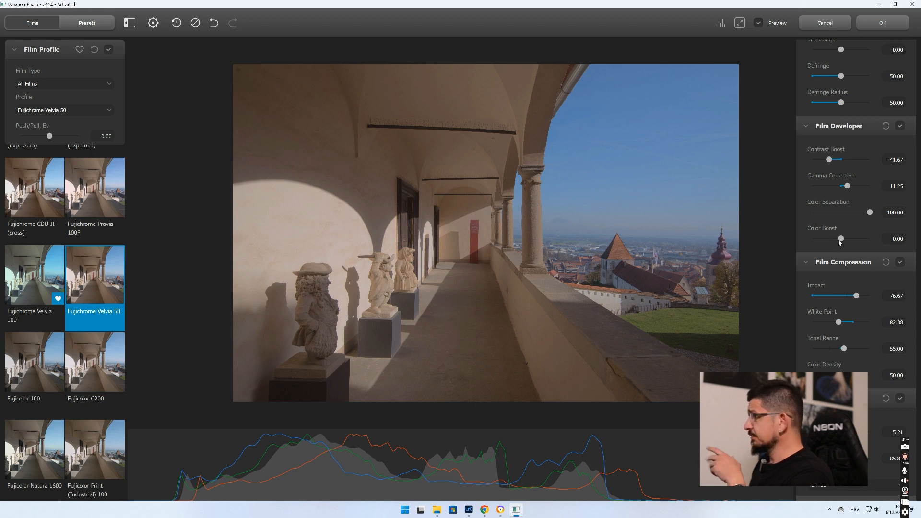
Try Film Developer Color Boost at 88.33, and reset Color Boost, Contrast Boost and Gamma Correction to 0.00.
left_click_drag(840, 242, 865, 239)
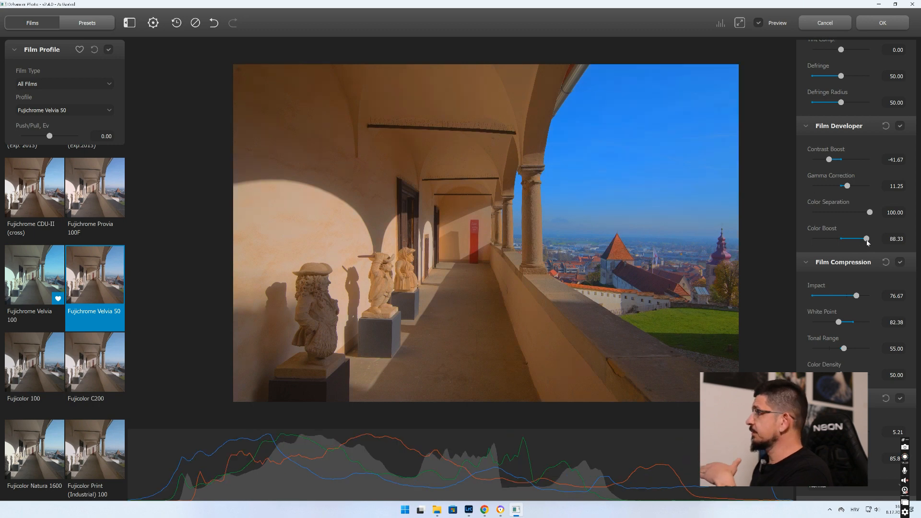
double_click(867, 239)
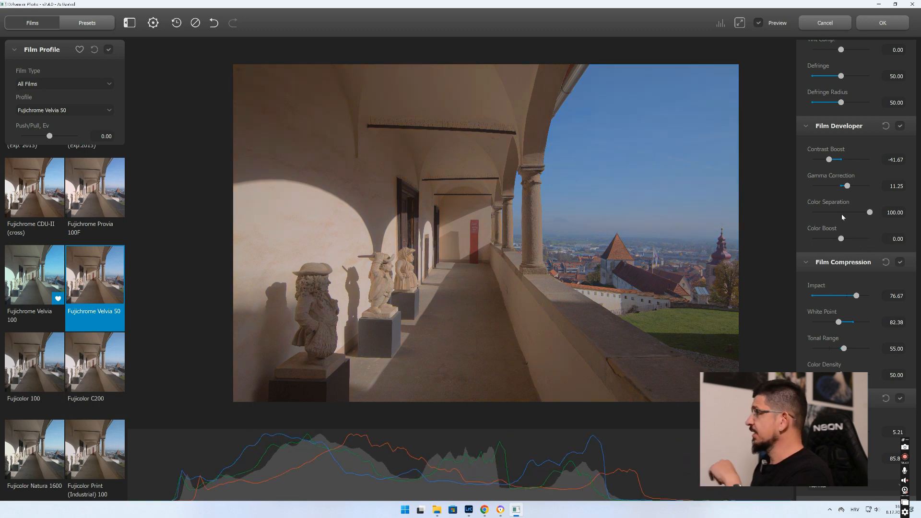
double_click(842, 161)
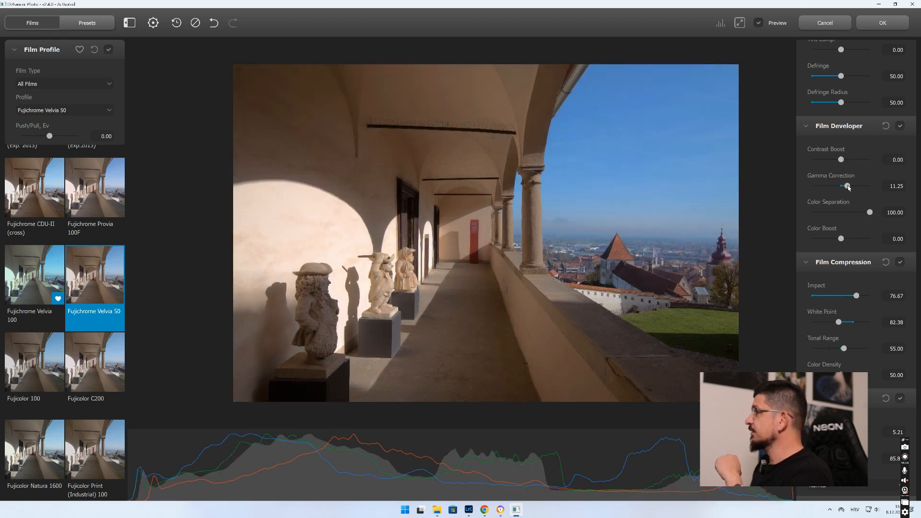
double_click(847, 186)
Try Contrast Boost at 13.33 and 25.00 and lower Color Separation, restore both to 0.00 and 100.00, and switch Film Developer off.
left_click_drag(841, 160, 846, 161)
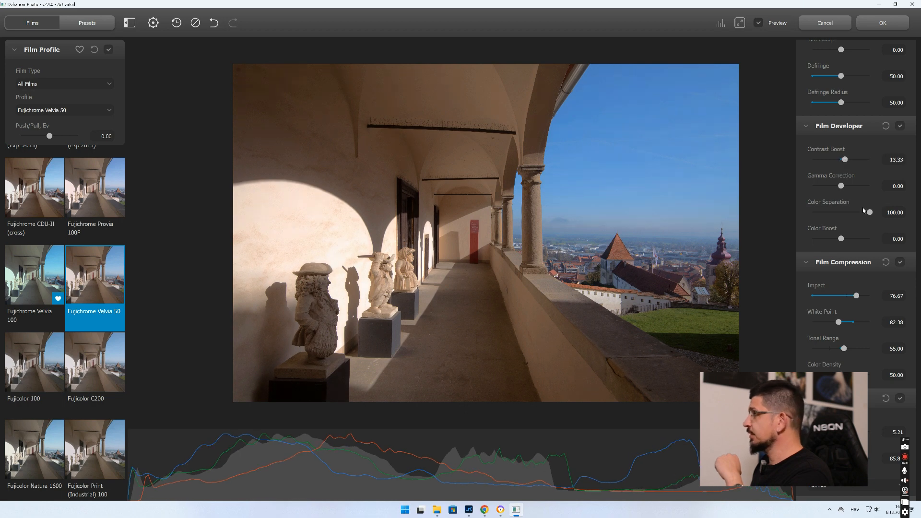
mouse_move(869, 212)
left_mouse_down()
mouse_move(798, 218)
mouse_move(876, 215)
left_mouse_up()
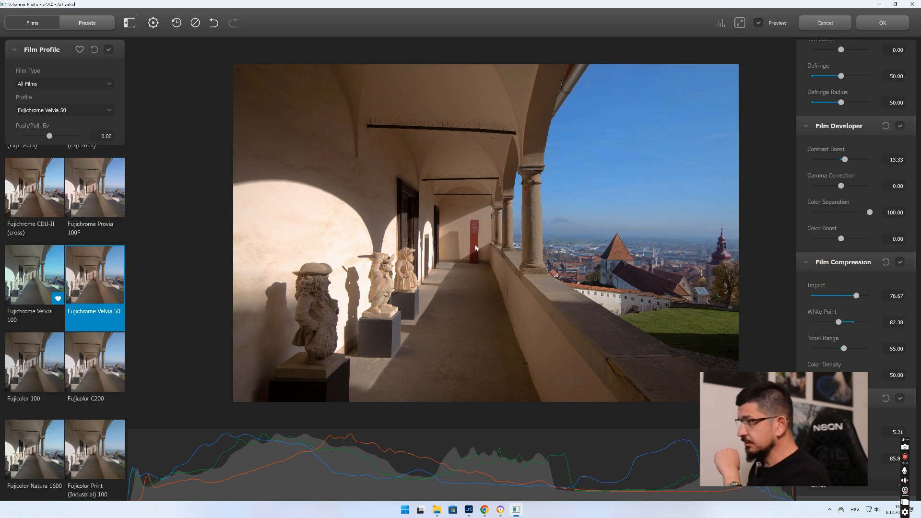
left_click_drag(847, 215, 873, 215)
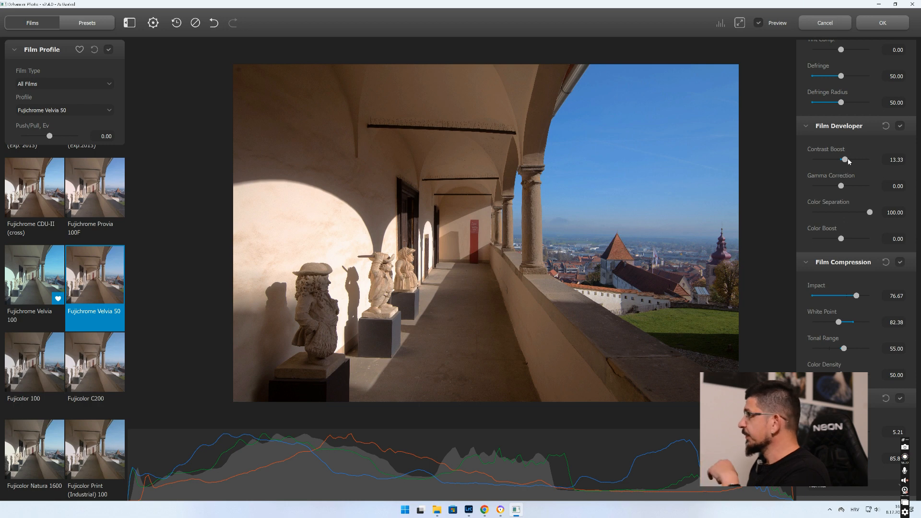
left_click_drag(845, 159, 848, 161)
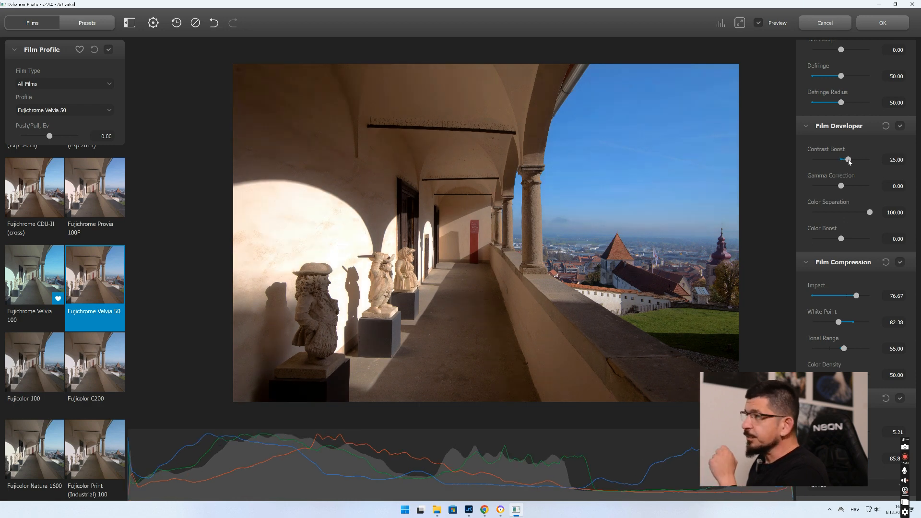
double_click(849, 159)
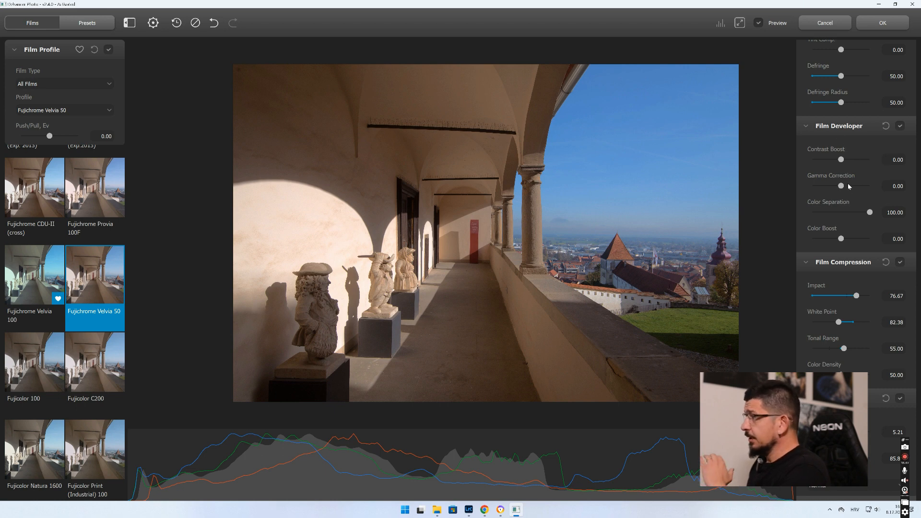
left_click(899, 126)
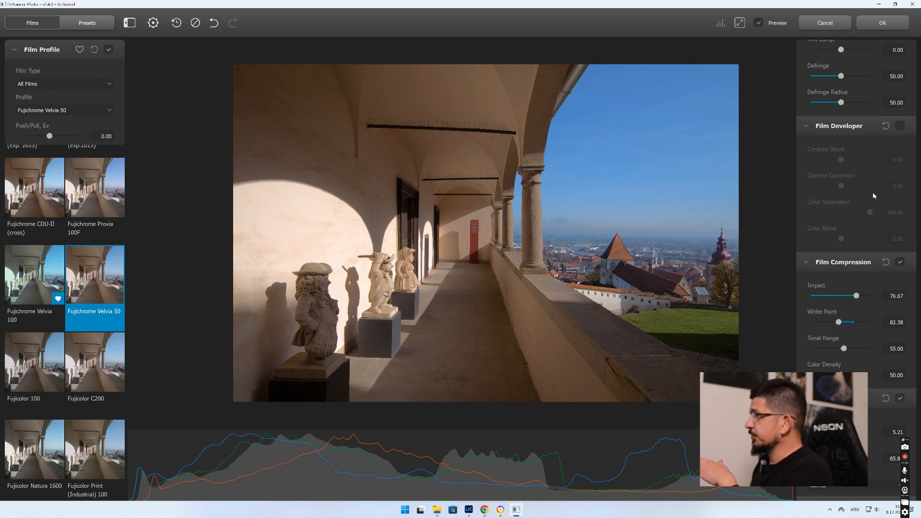
Enable Color Head and set Yellow - Blue to 5.00.
scroll(855, 228, "down", 3)
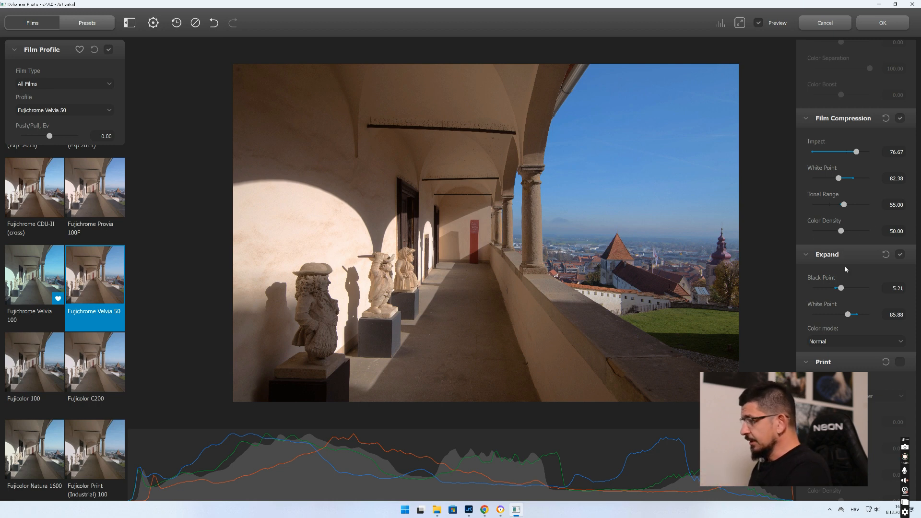
scroll(884, 283, "down", 5)
scroll(884, 283, "down", 2)
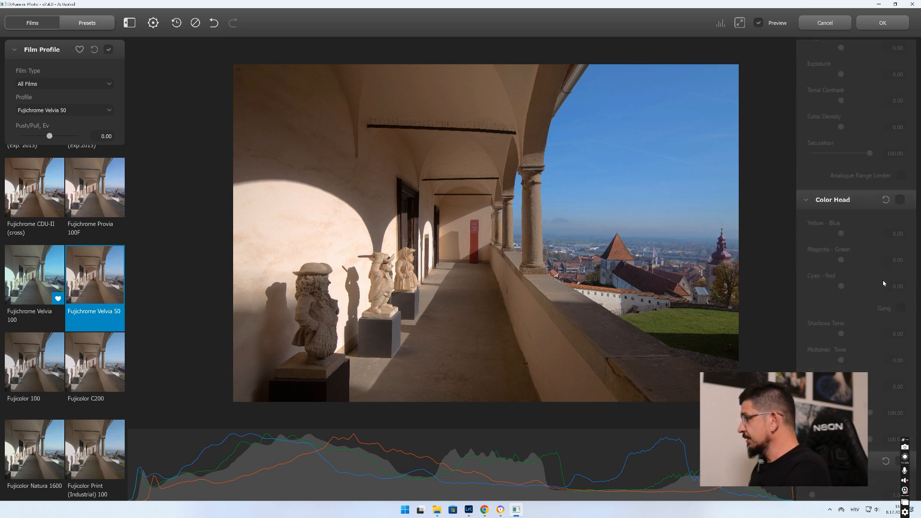
scroll(864, 206, "down", 1)
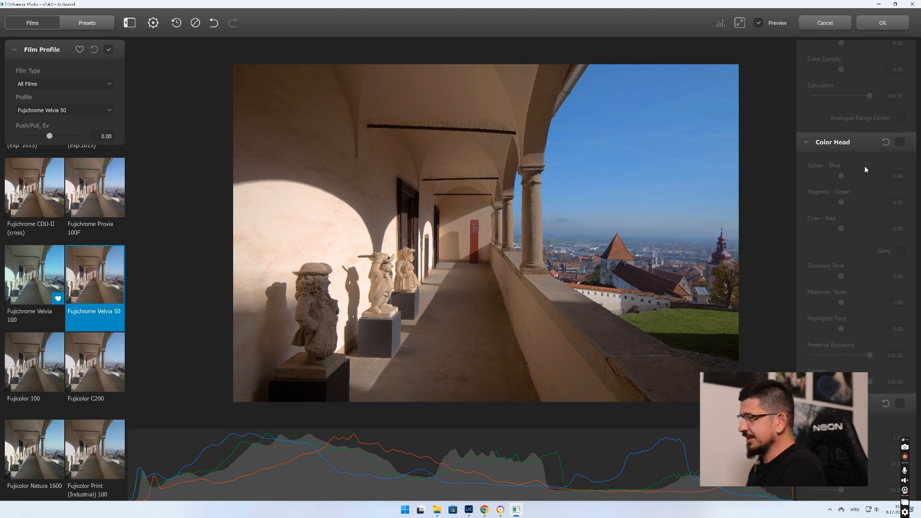
left_click(900, 143)
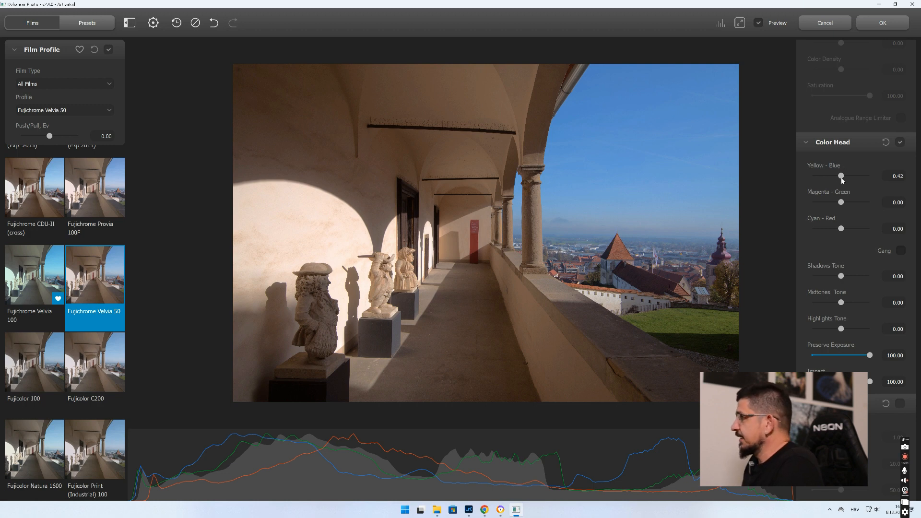
mouse_move(842, 178)
left_mouse_down()
mouse_move(854, 176)
mouse_move(845, 177)
left_mouse_up()
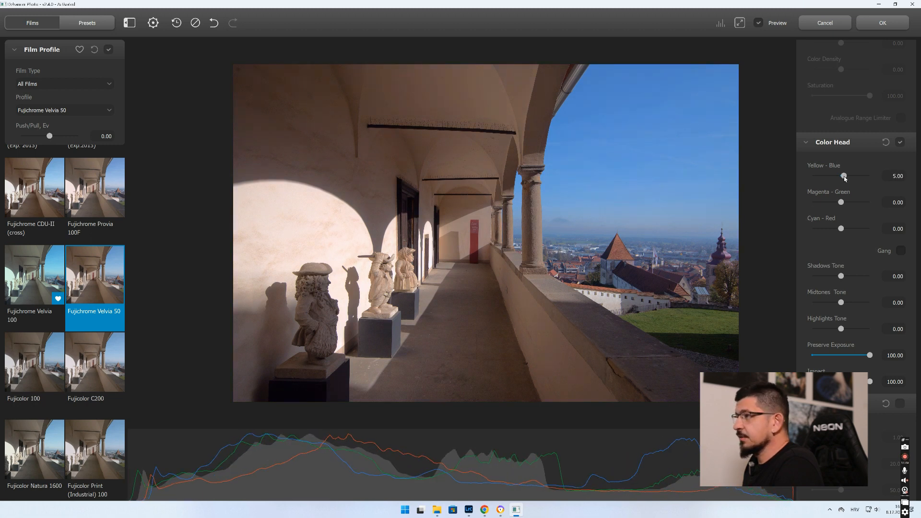
Try Color Head Yellow - Blue at -5.00 and check the tint on the columns, sky and statues up close.
scroll(467, 243, "up", 5)
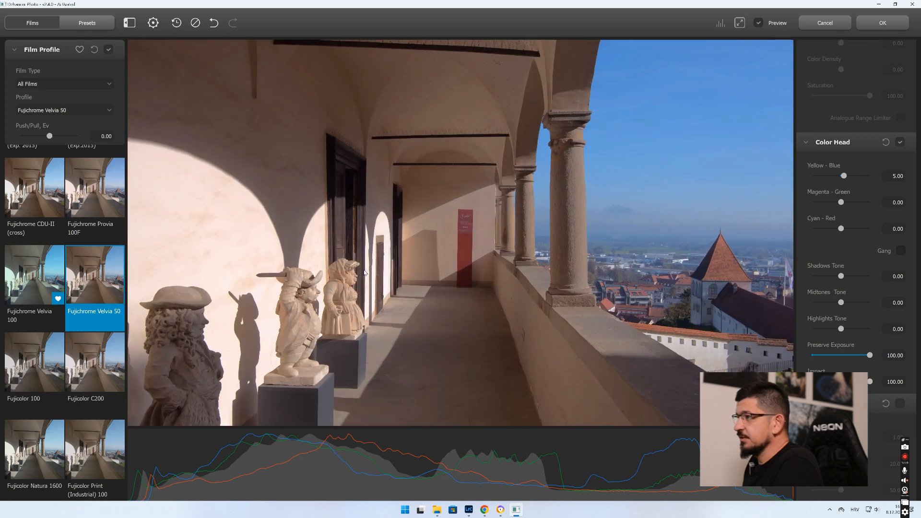
scroll(466, 240, "up", 1)
left_click_drag(488, 265, 292, 247)
left_click_drag(599, 228, 570, 307)
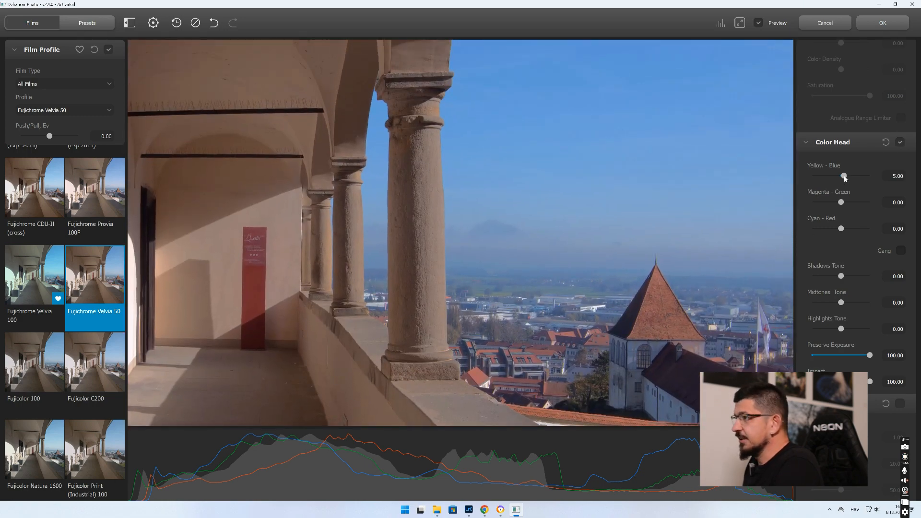
left_click_drag(845, 178, 839, 177)
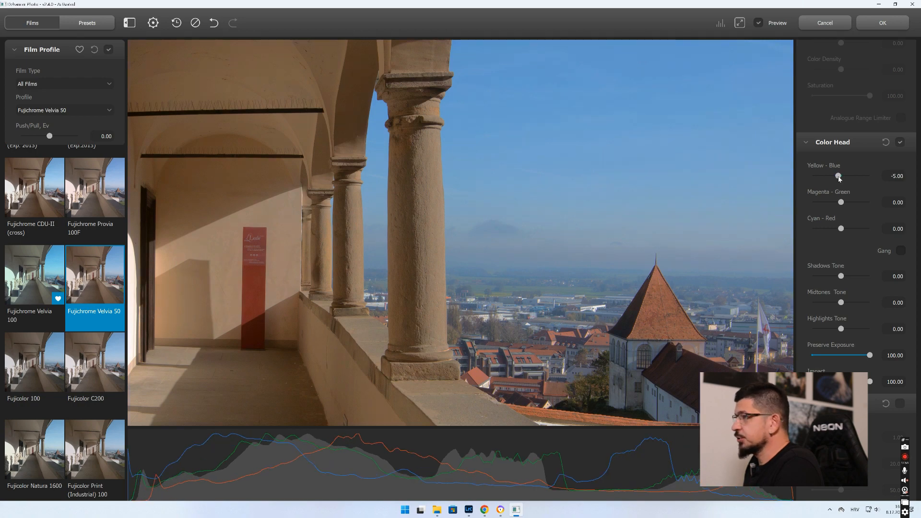
left_click_drag(235, 308, 609, 234)
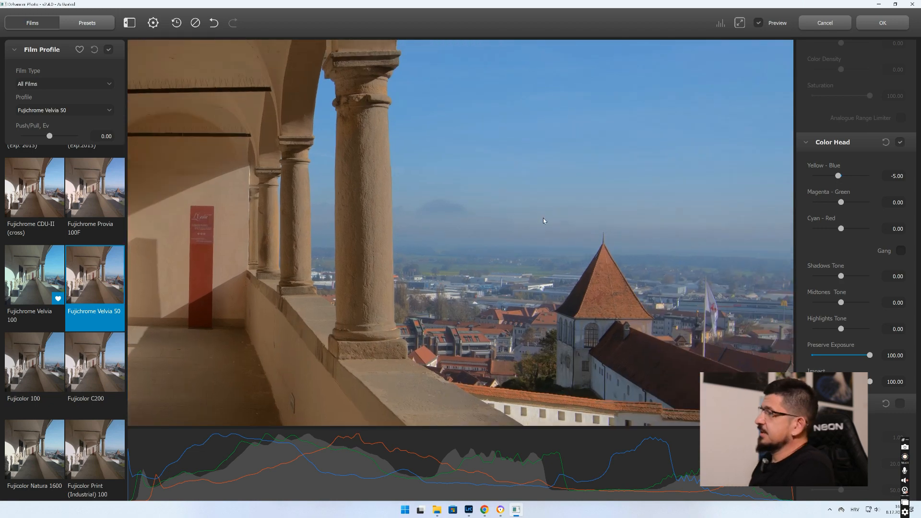
left_click_drag(528, 206, 565, 261)
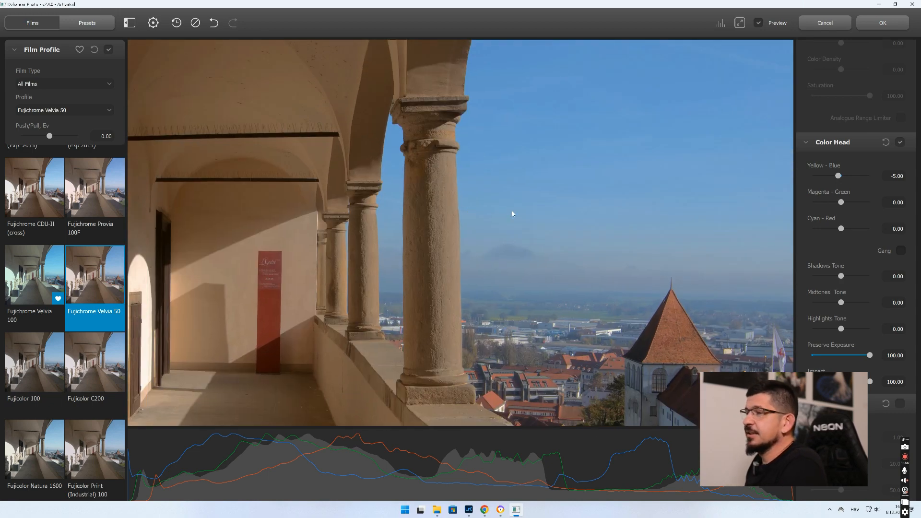
left_click_drag(500, 216, 504, 216)
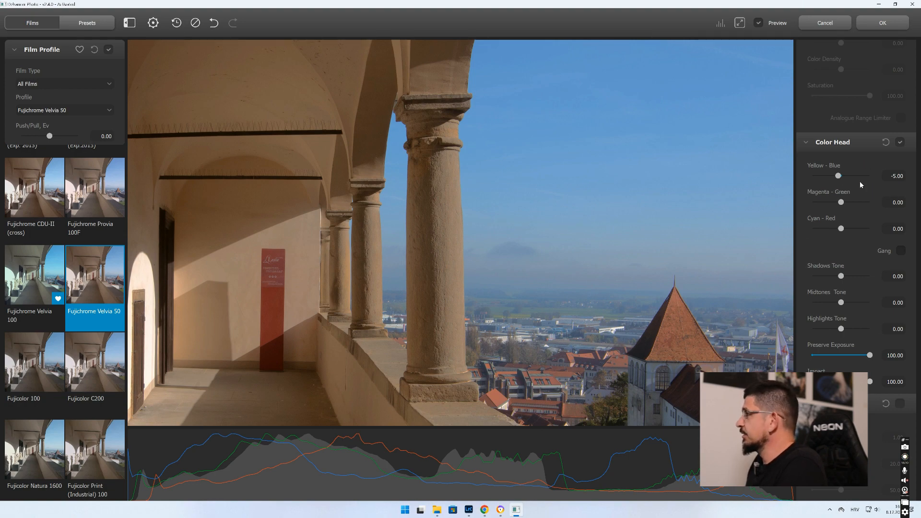
left_click_drag(530, 196, 557, 234)
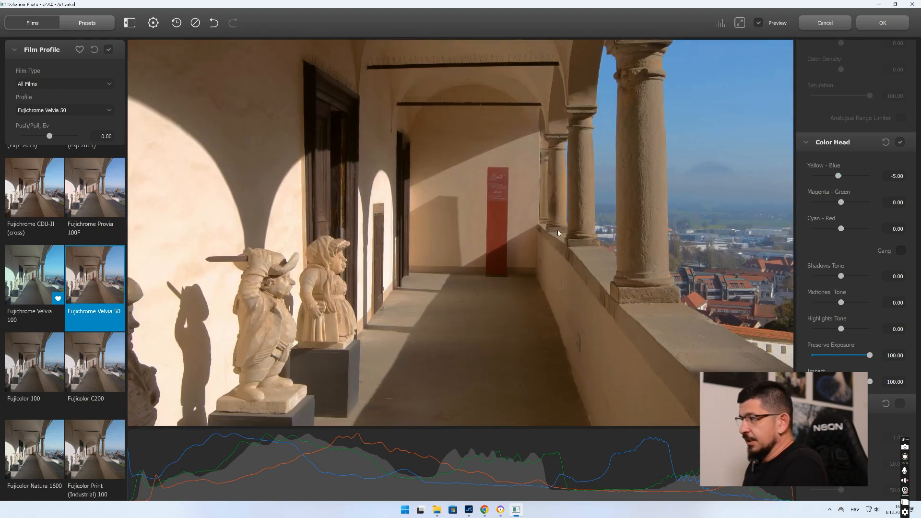
Reset Yellow - Blue in Color Head, try 3.33, and set it to 4.17.
double_click(839, 177)
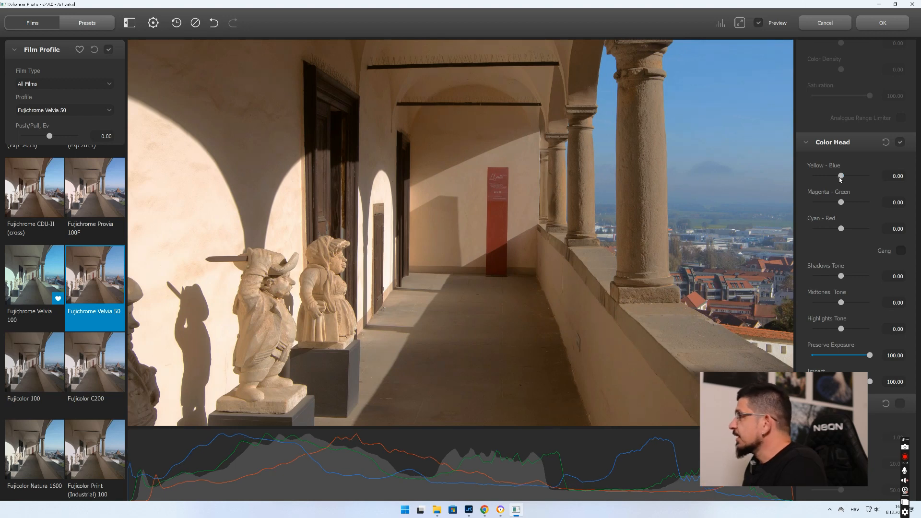
left_click_drag(840, 179, 844, 177)
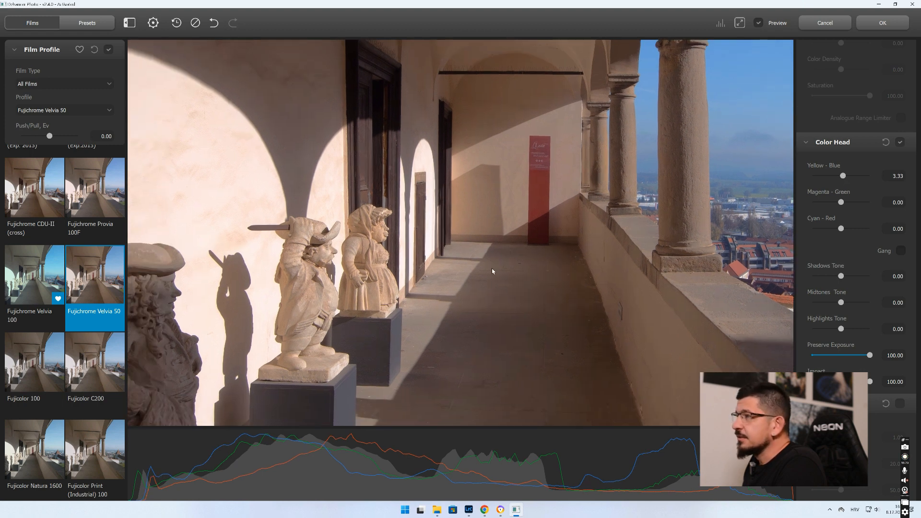
left_click_drag(843, 176, 843, 179)
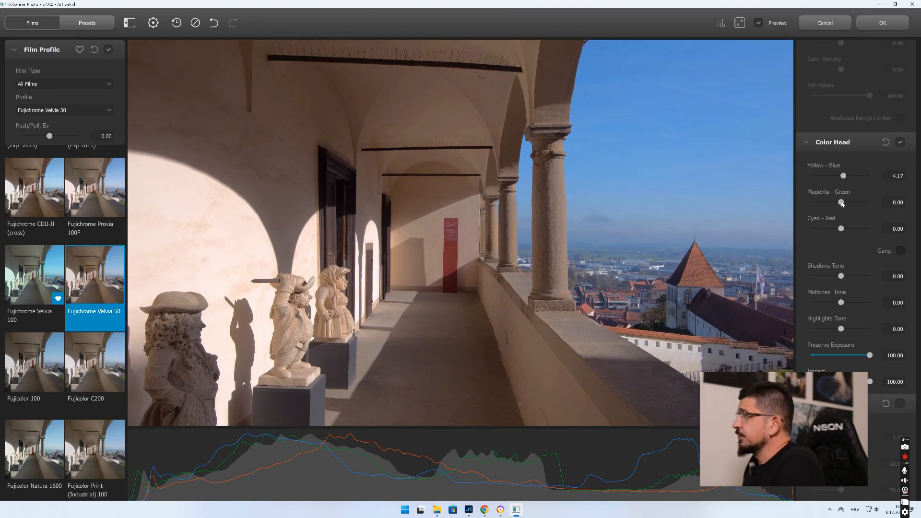
Try Color Head Magenta - Green at -9.58 and -7.50, and restore it to 0.00.
left_click_drag(841, 203, 836, 203)
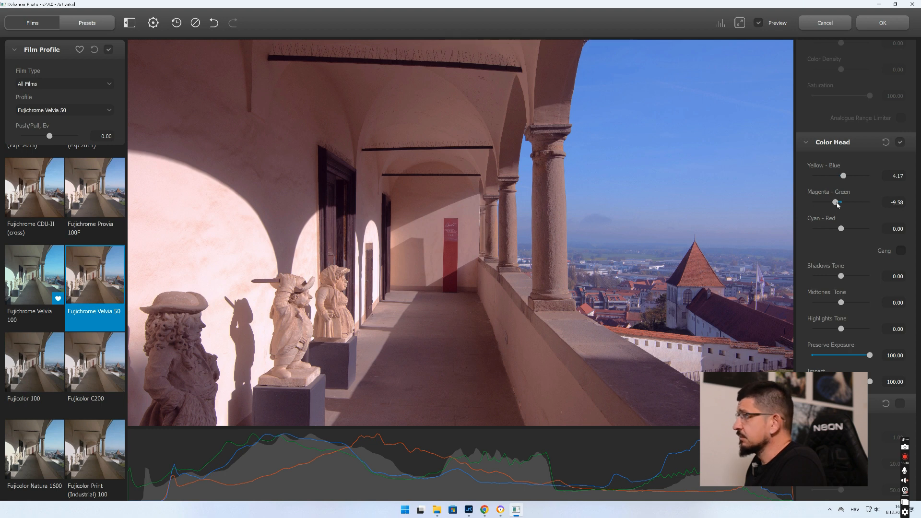
left_click_drag(836, 203, 838, 204)
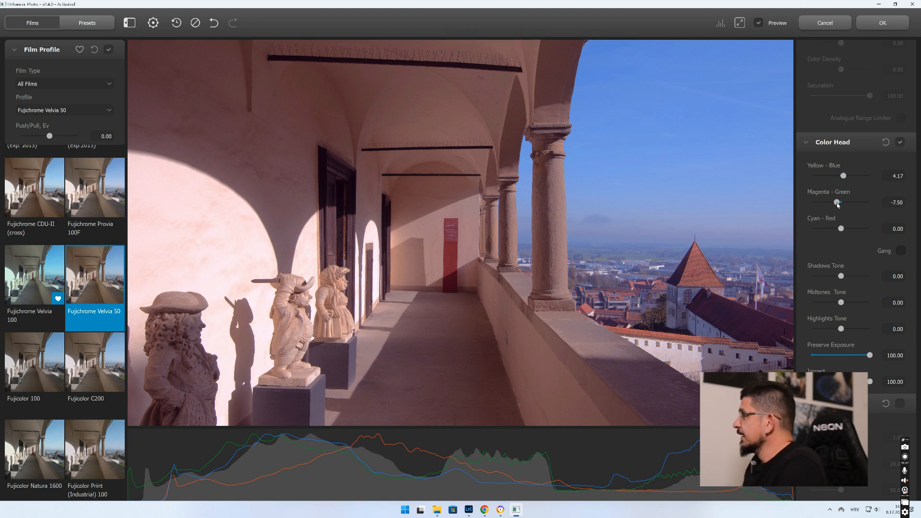
double_click(838, 204)
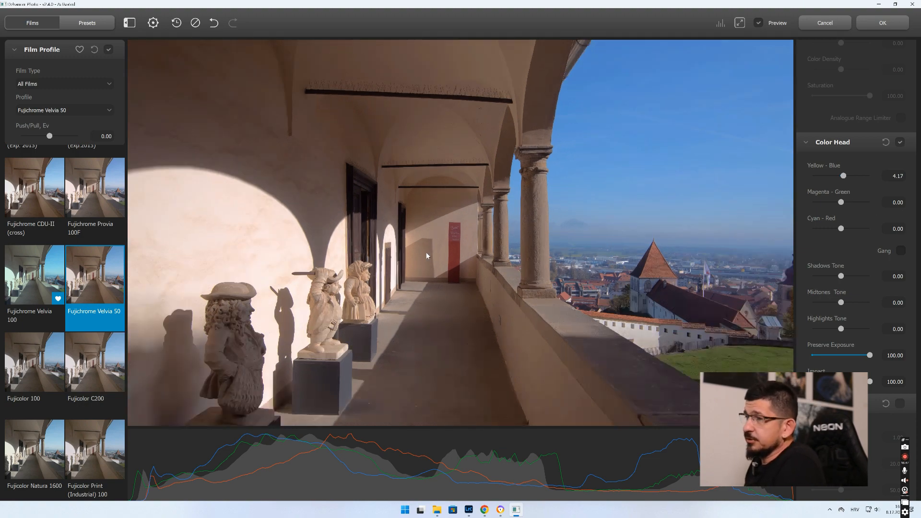
Enable Film Grain and inspect the grain on the statues and the sunlit wall.
scroll(426, 256, "down", 3)
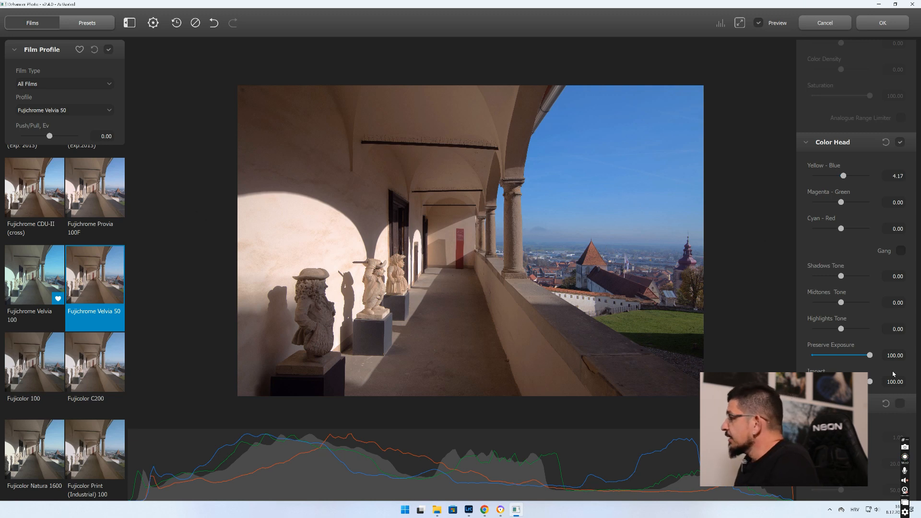
scroll(831, 319, "down", 3)
left_click(900, 288)
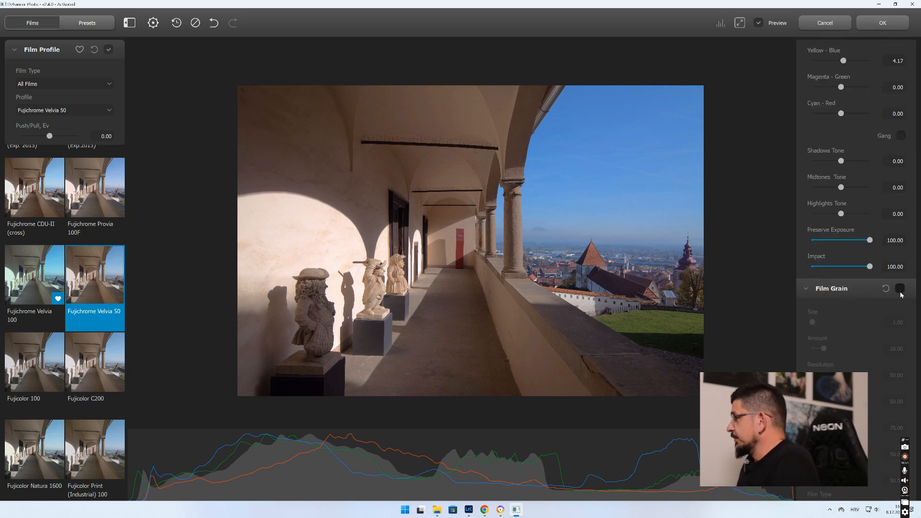
scroll(394, 269, "up", 4)
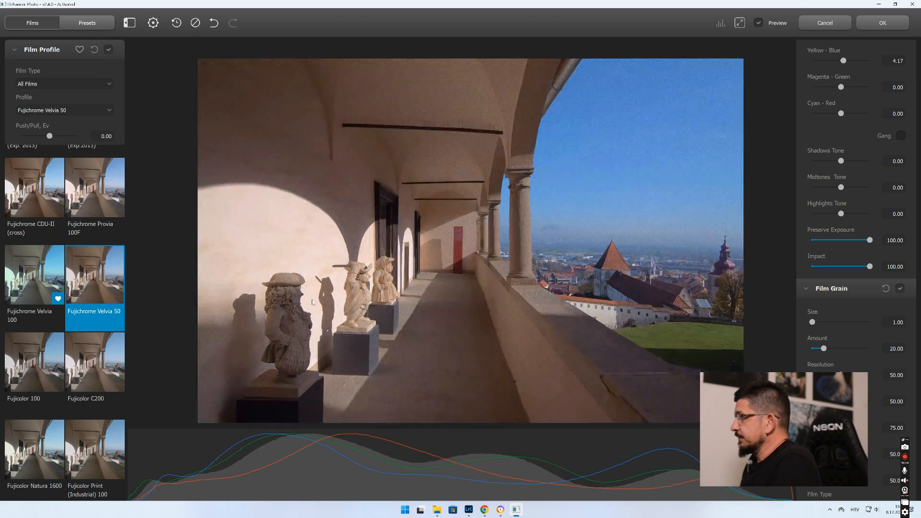
scroll(288, 301, "up", 3)
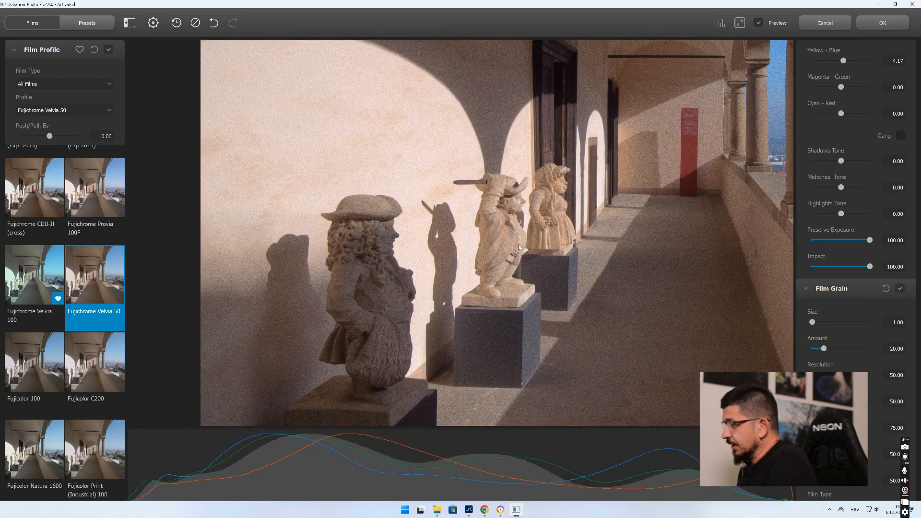
scroll(495, 270, "up", 2)
left_click_drag(494, 269, 498, 207)
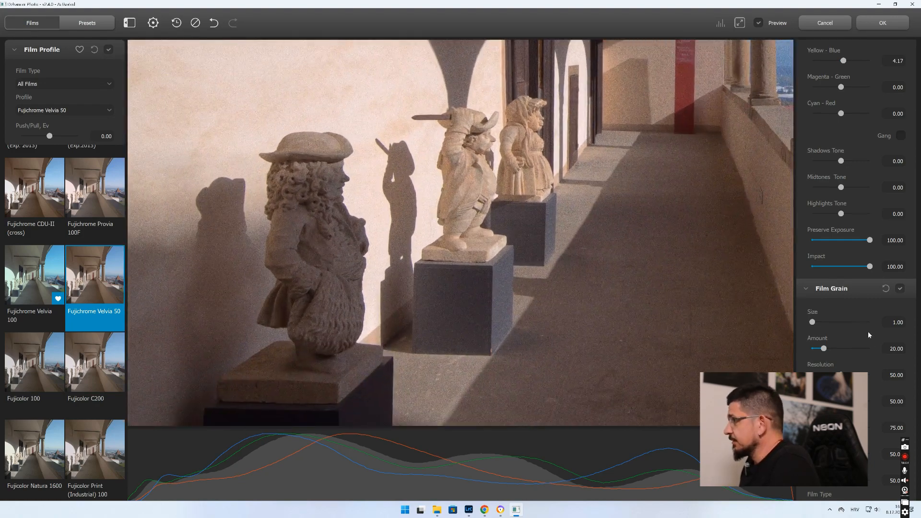
Set the Film Grain Midtones to 17.08.
scroll(869, 334, "down", 3)
scroll(885, 352, "down", 1)
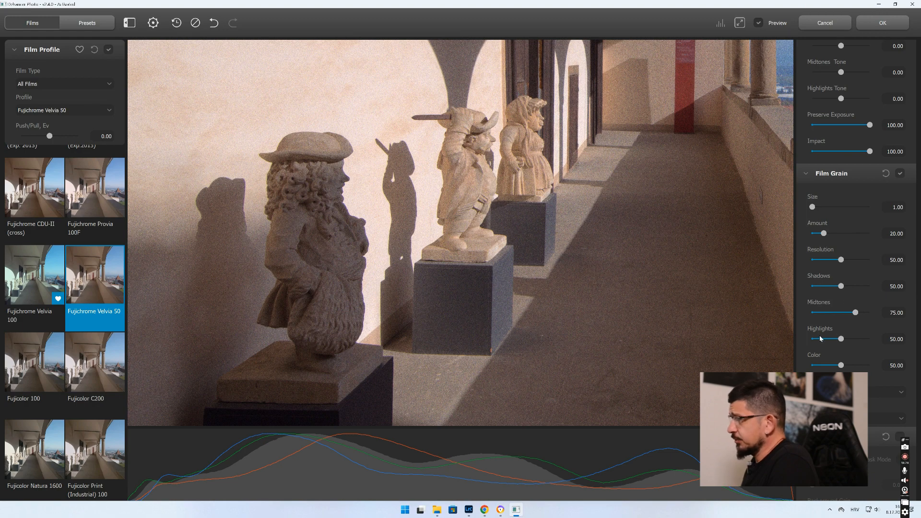
left_click(821, 313)
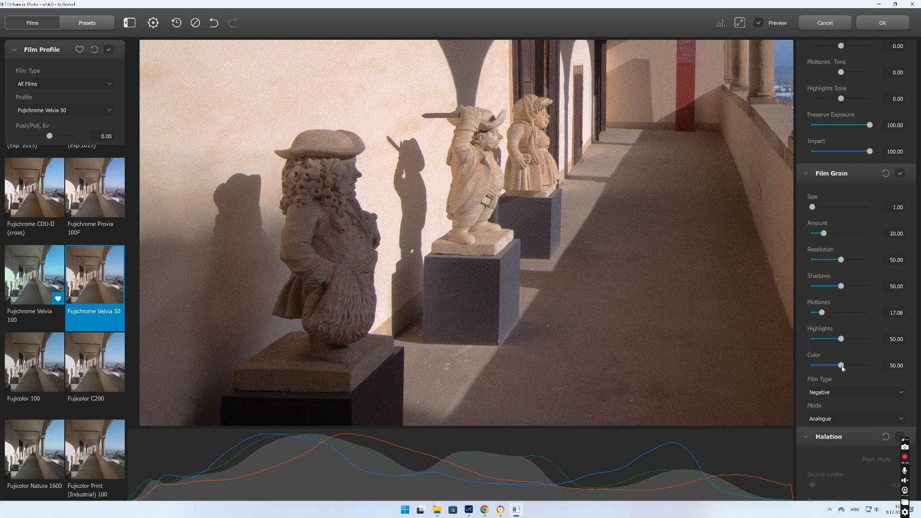
Try Film Grain Color at 84.17 and inspect the coloured grain around the statues and shadow.
left_click_drag(844, 366, 863, 366)
scroll(527, 191, "up", 4)
left_click_drag(307, 197, 498, 158)
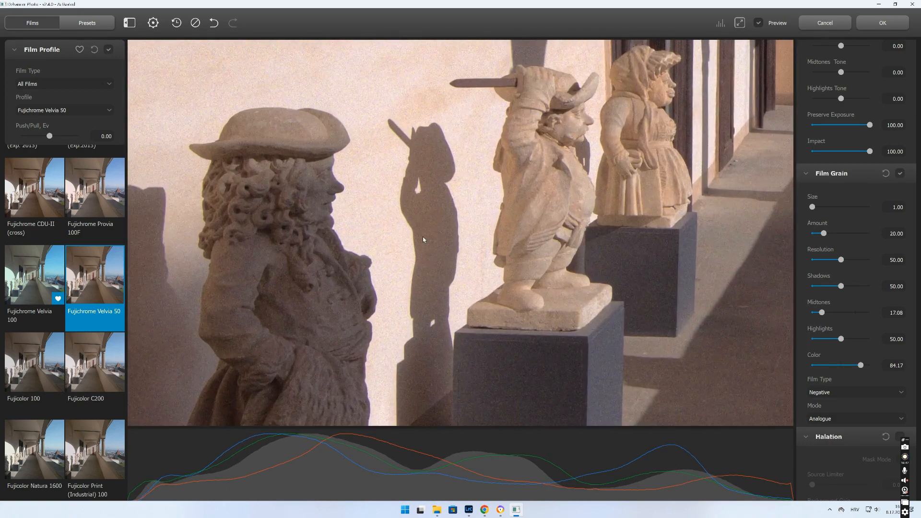
scroll(422, 235, "up", 3)
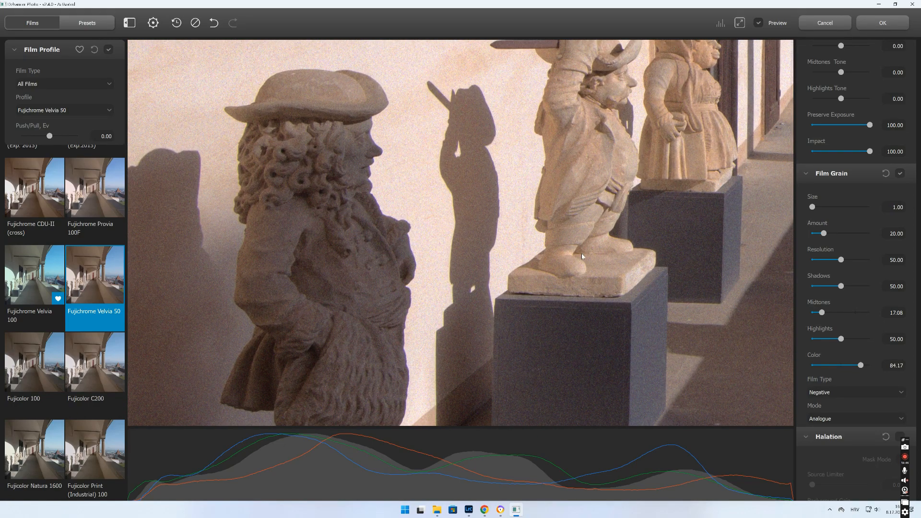
scroll(471, 228, "up", 1)
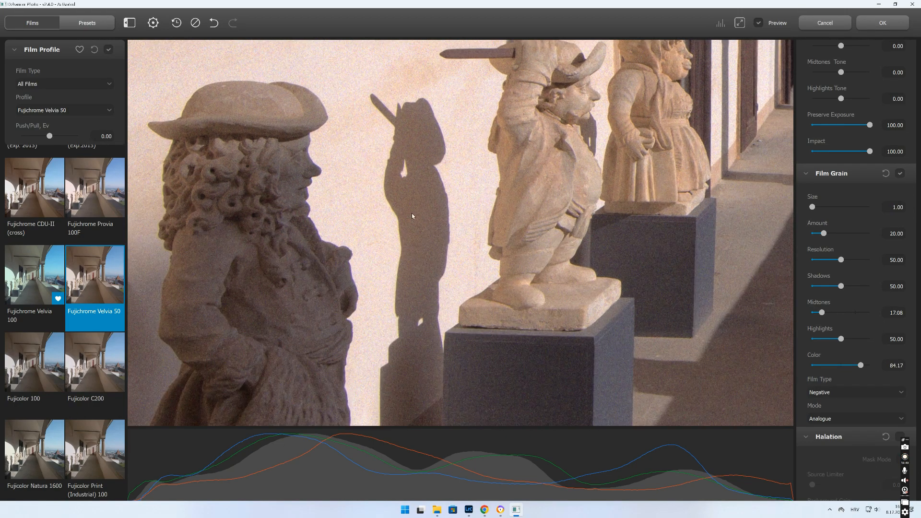
Try Film Grain Color at 8.75 and inspect the grain on the wall between the statues.
left_click(814, 367)
scroll(425, 218, "up", 3)
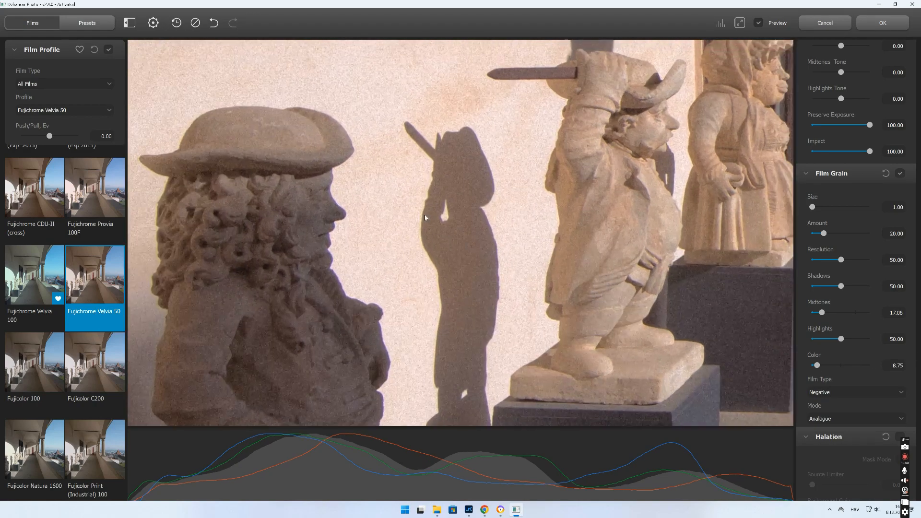
scroll(424, 215, "up", 1)
left_click_drag(464, 177, 469, 327)
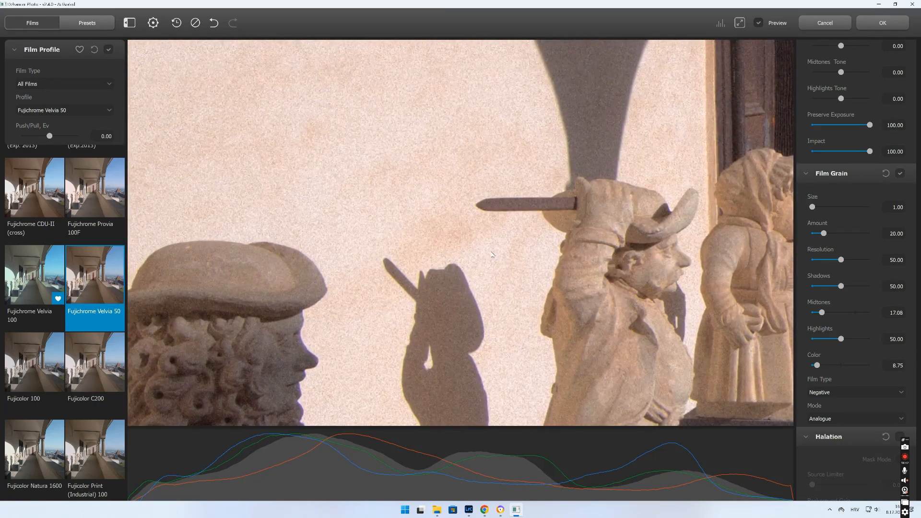
left_click_drag(514, 260, 486, 217)
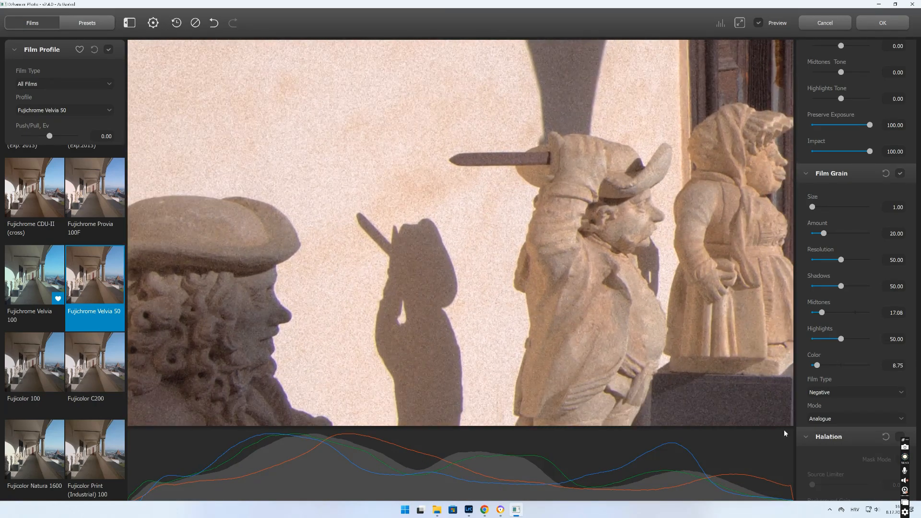
Try Film Grain Color at 0.83 and 94.17, and reset it to 50.00.
left_click(813, 367)
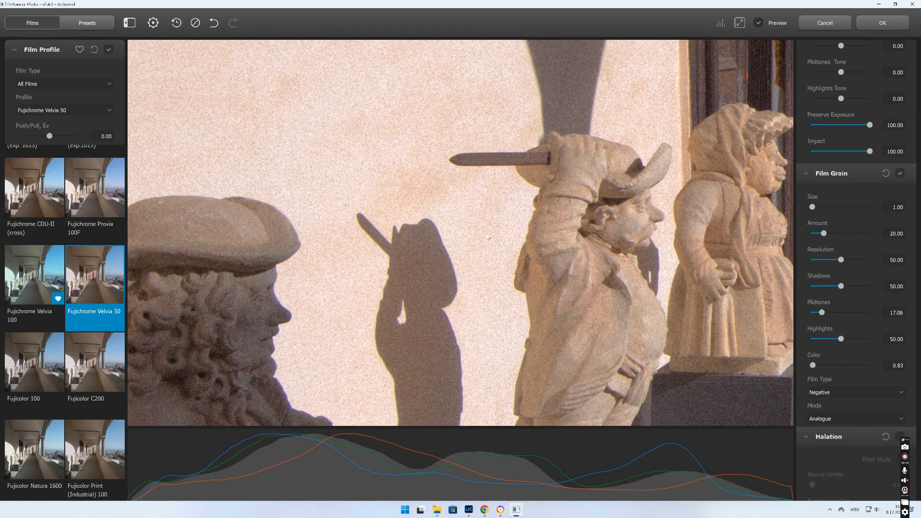
left_click_drag(813, 365, 866, 366)
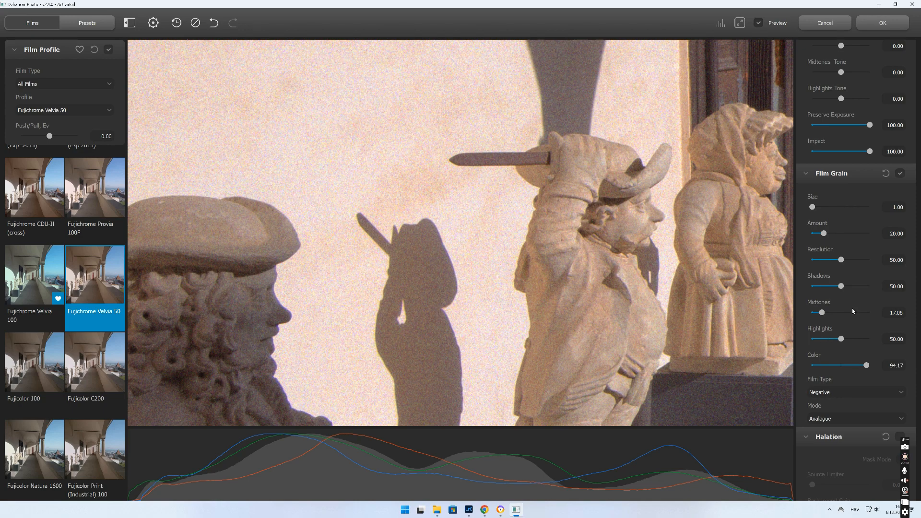
double_click(866, 366)
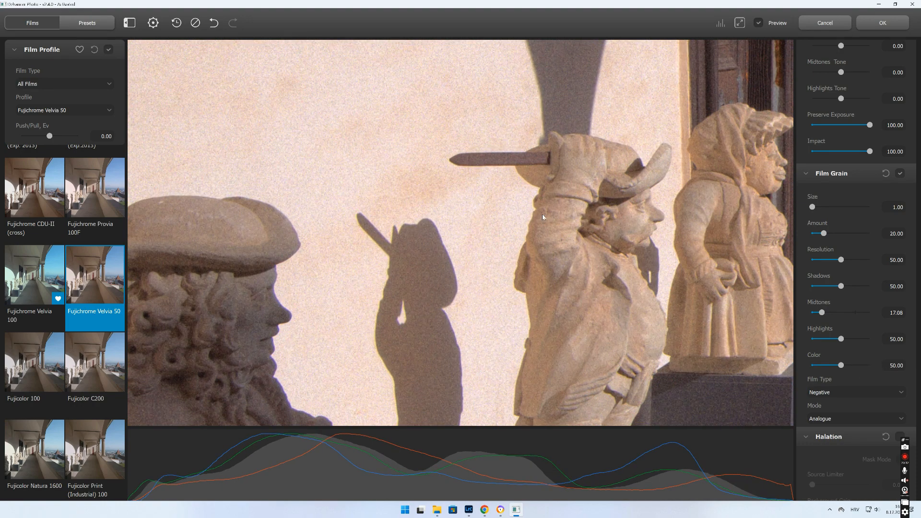
Examine the film grain from the statues up close out to the whole photo.
left_click_drag(684, 267, 505, 245)
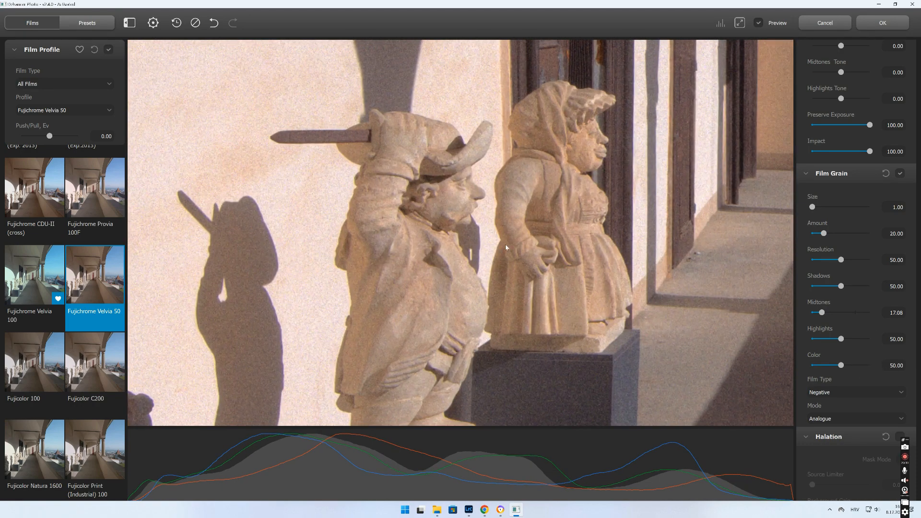
scroll(506, 246, "down", 5)
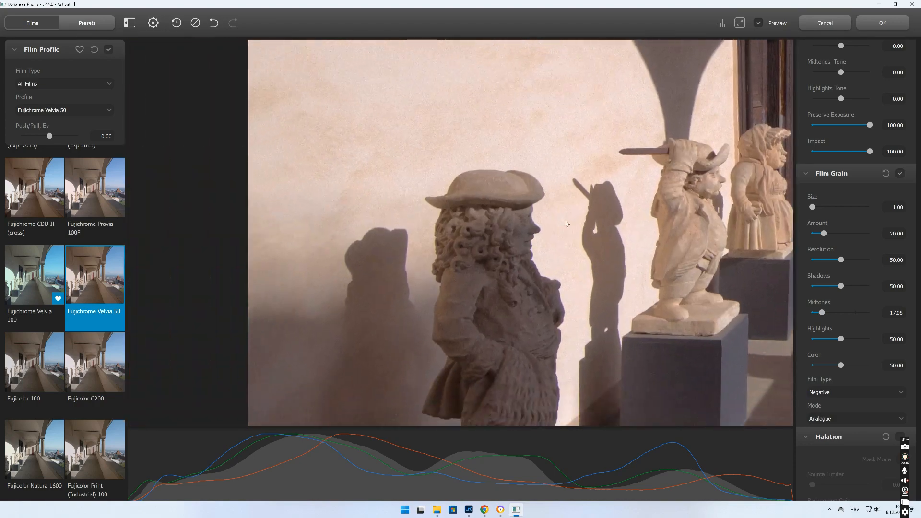
scroll(567, 224, "down", 5)
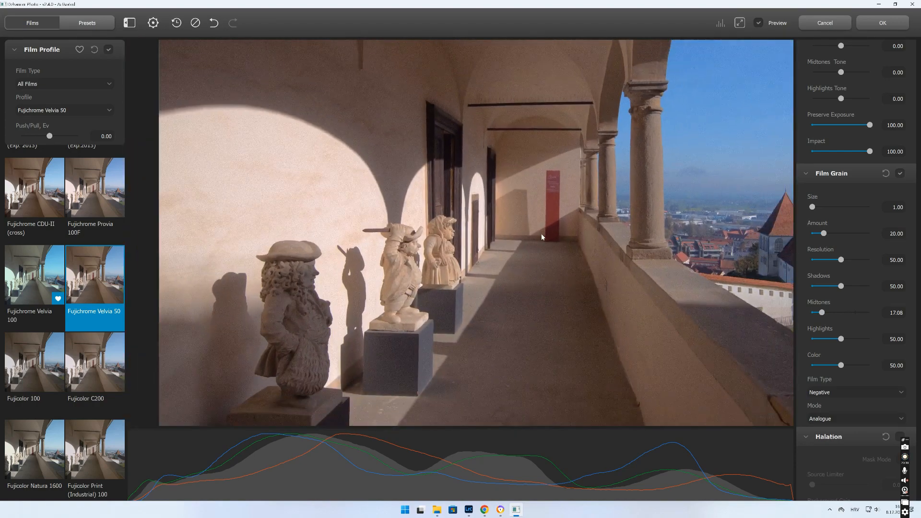
scroll(549, 232, "down", 3)
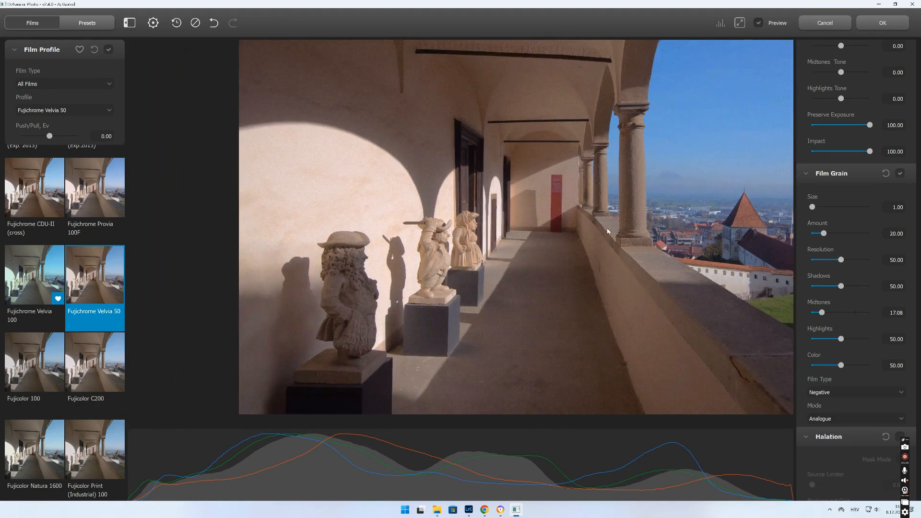
scroll(568, 227, "down", 4)
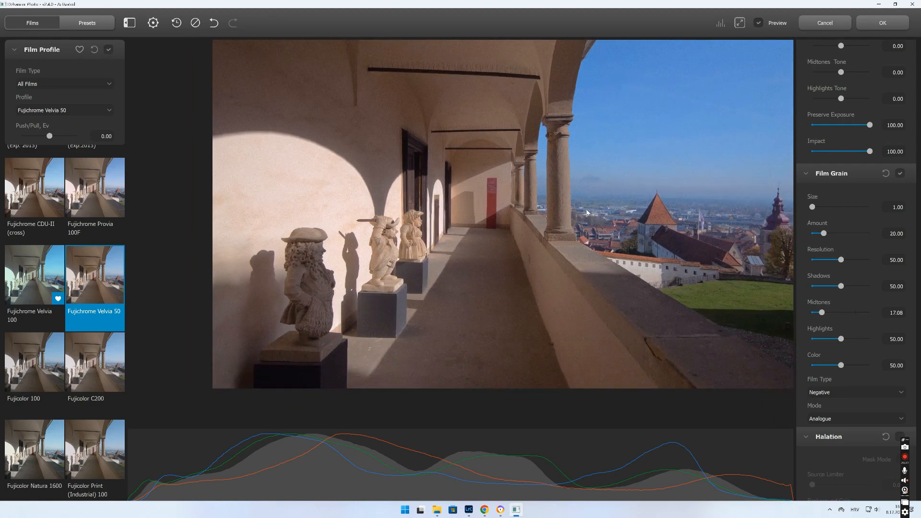
left_click_drag(566, 215, 563, 231)
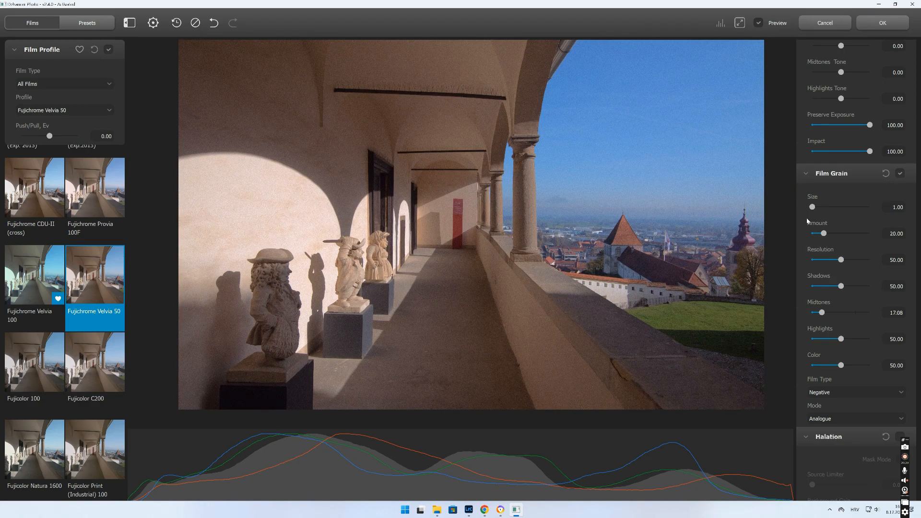
Disable Film Grain and examine the sky, tower roof and columns up close without grain.
scroll(693, 222, "up", 5)
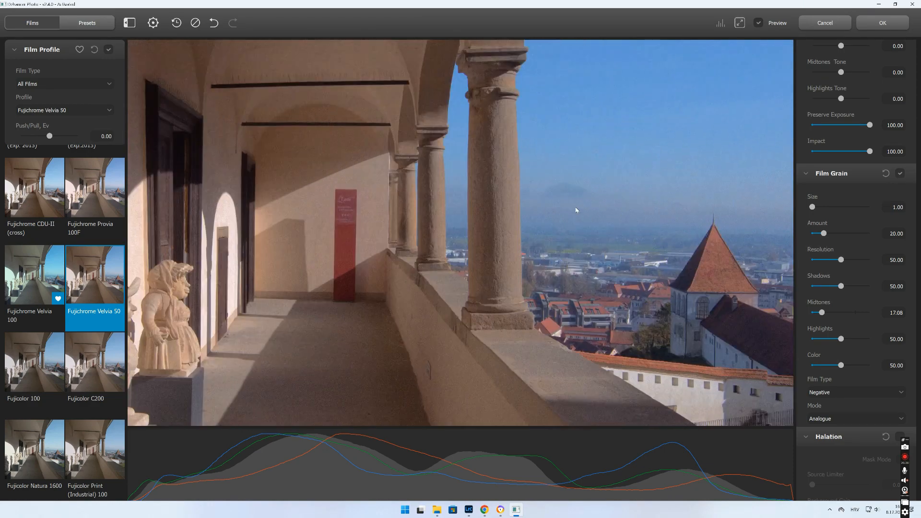
scroll(622, 219, "up", 5)
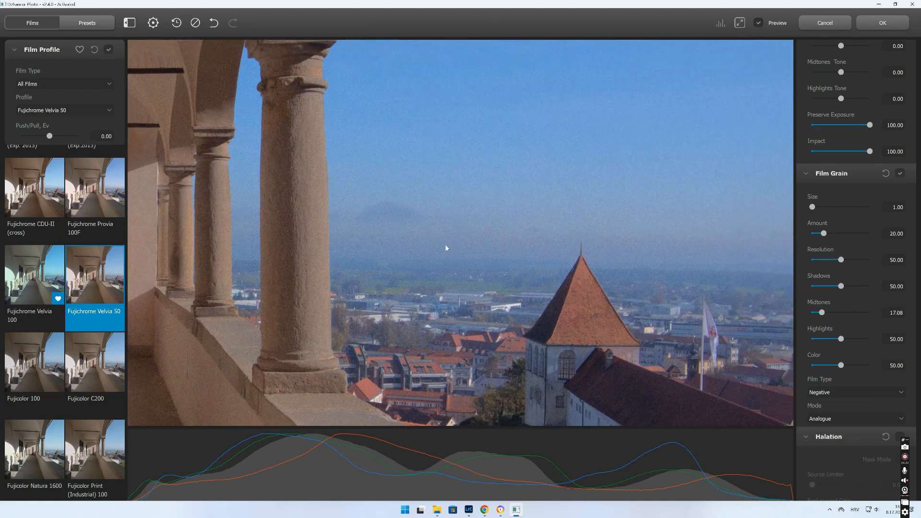
left_click_drag(635, 225, 477, 222)
scroll(498, 248, "up", 2)
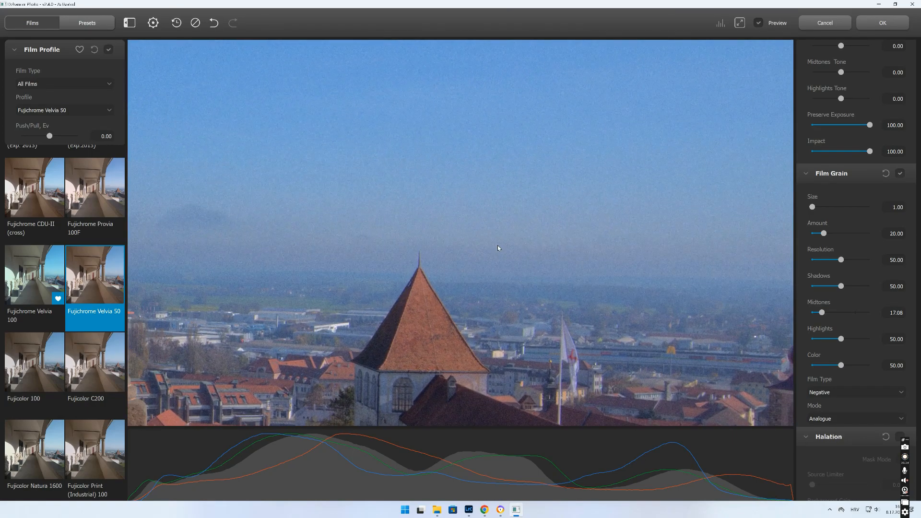
left_click(900, 173)
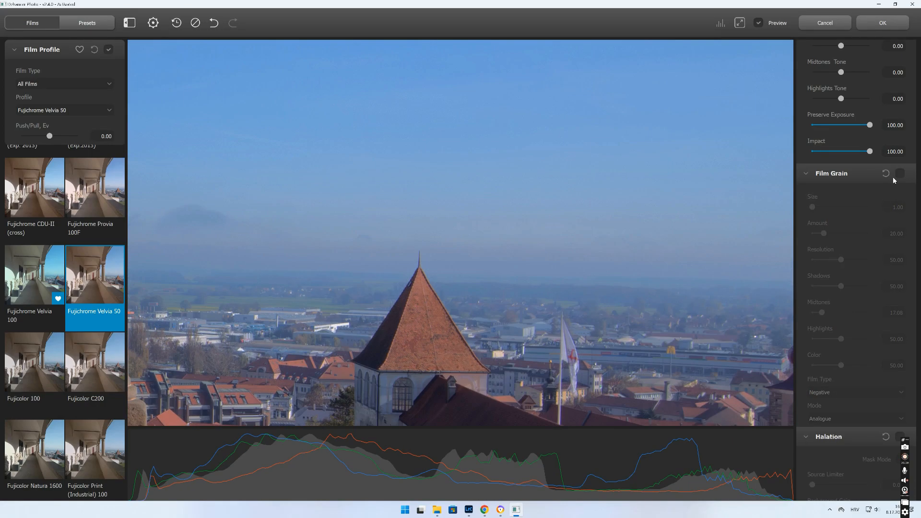
left_click_drag(479, 226, 734, 203)
left_click_drag(441, 254, 573, 256)
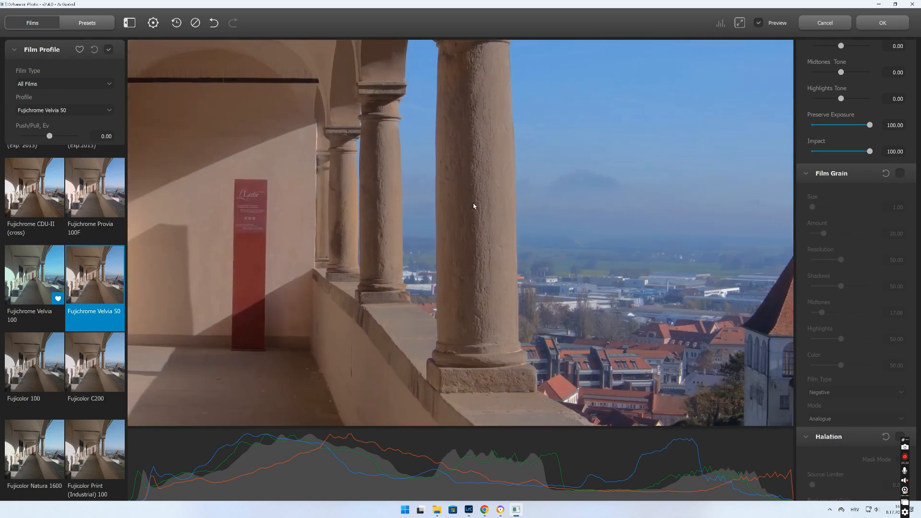
left_click_drag(473, 203, 449, 267)
left_click_drag(552, 202, 427, 238)
left_click_drag(532, 219, 641, 295)
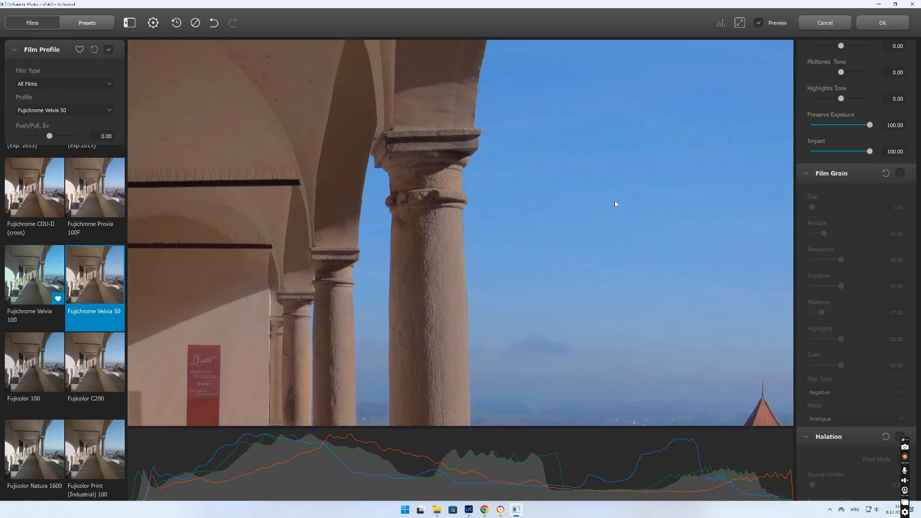
left_click_drag(614, 200, 517, 216)
Re-enable Film Grain and examine it from the sky and column close-up out to the whole photo.
left_click(900, 173)
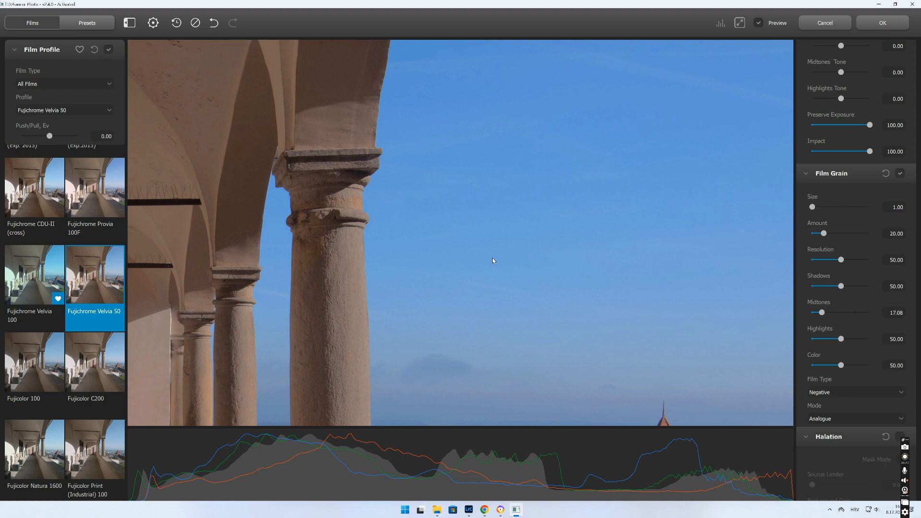
scroll(460, 220, "down", 5)
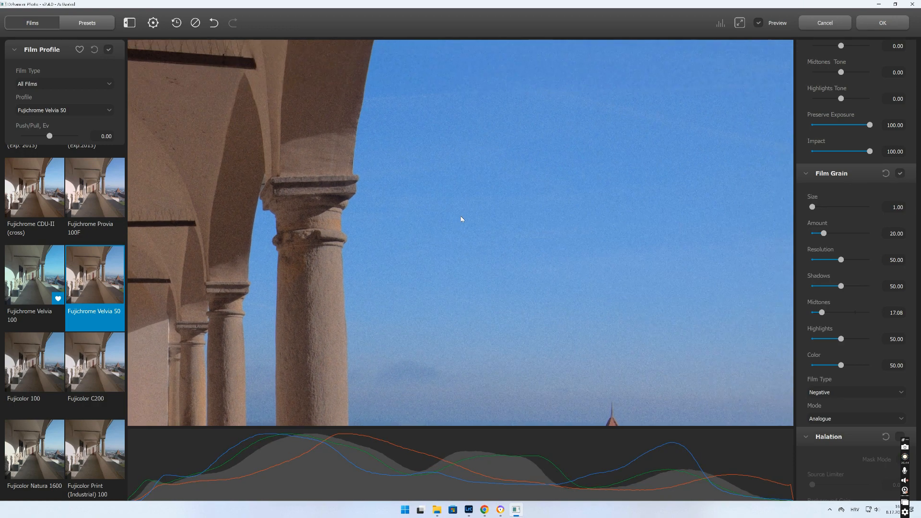
left_click_drag(474, 321, 526, 234)
scroll(525, 234, "down", 2)
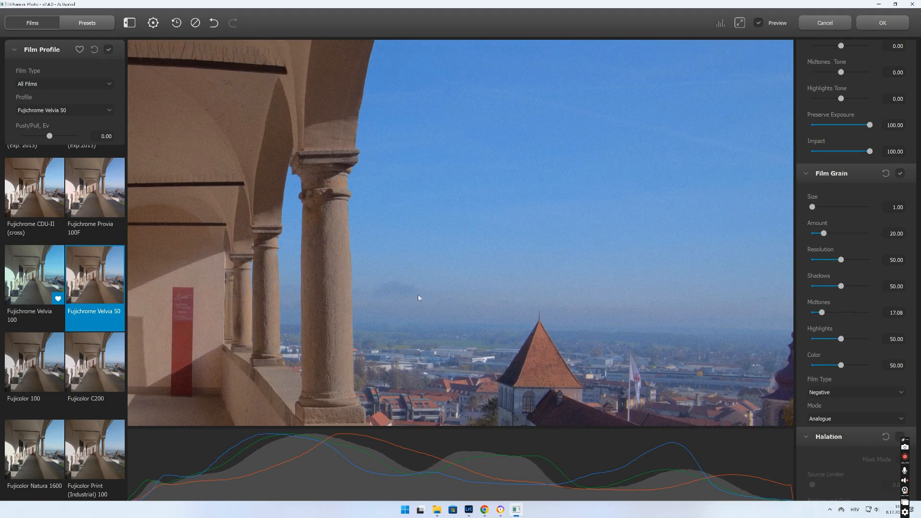
left_click_drag(419, 295, 549, 204)
scroll(555, 222, "down", 4)
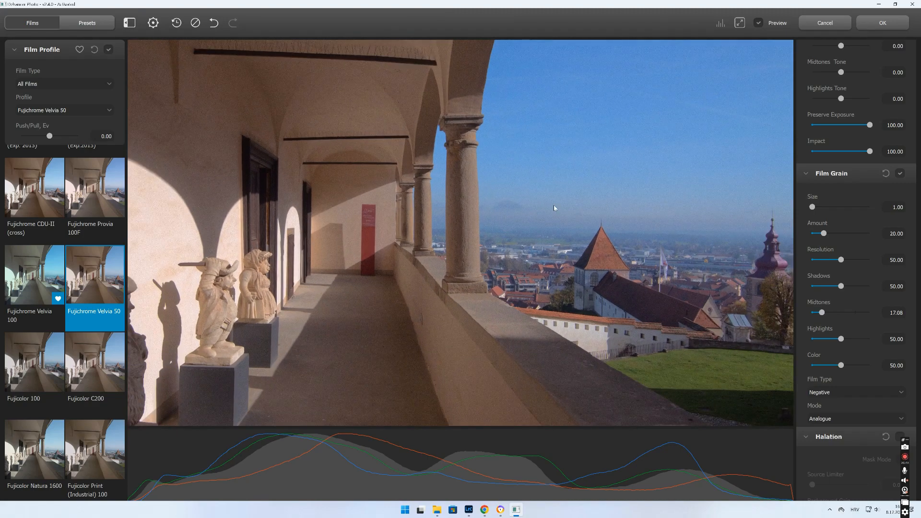
scroll(808, 84, "down", 3)
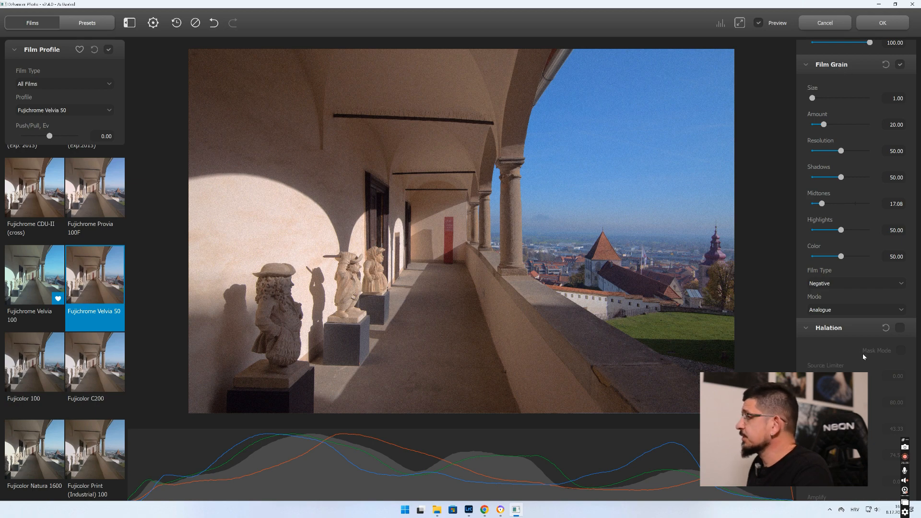
Enable the Halation effect.
left_click(900, 328)
scroll(871, 335, "down", 5)
scroll(873, 340, "down", 4)
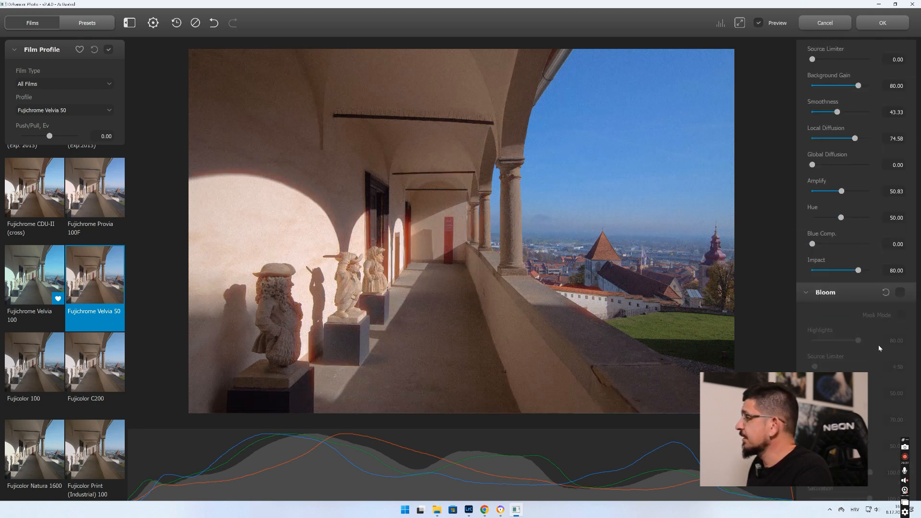
Try the Bloom effect, inspect its glow around the statues up close, and disable it again.
left_click(899, 293)
scroll(851, 255, "up", 3)
scroll(851, 255, "up", 2)
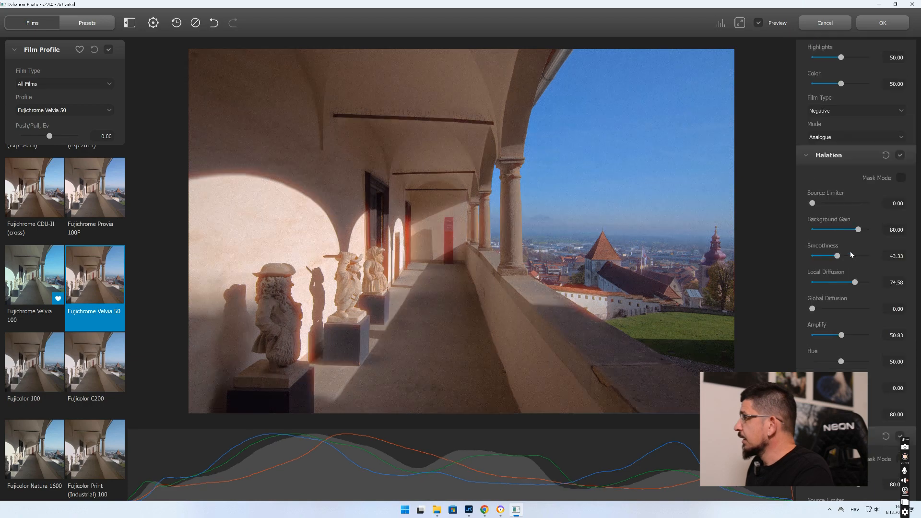
scroll(432, 268, "down", 1)
scroll(346, 298, "up", 7)
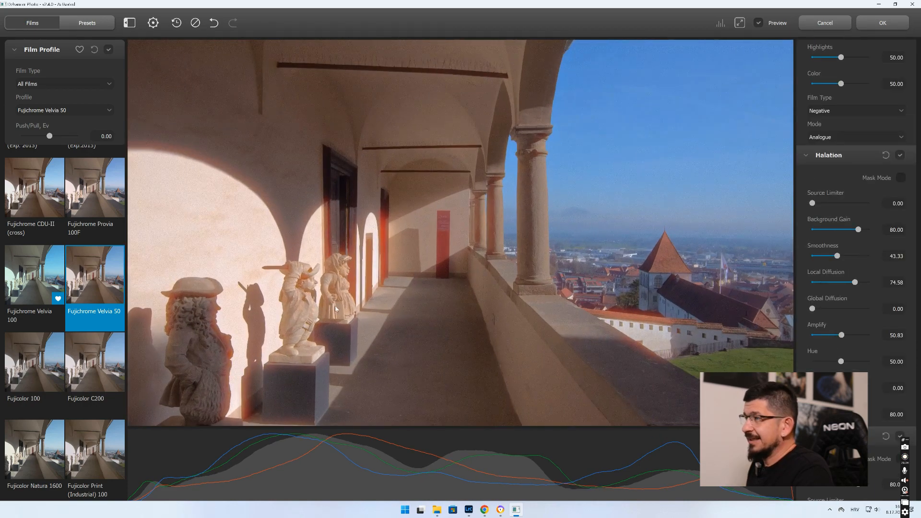
left_click_drag(308, 303, 508, 202)
scroll(384, 267, "up", 5)
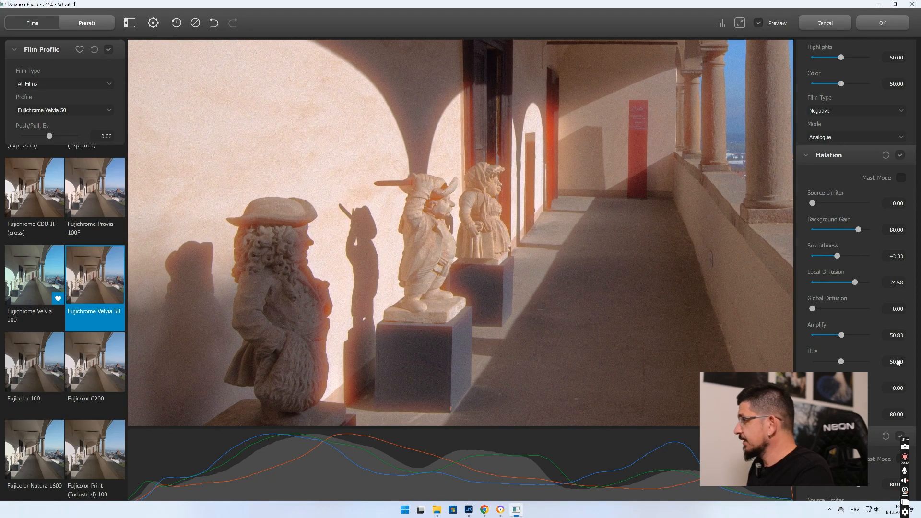
scroll(882, 376, "down", 2)
scroll(876, 364, "down", 2)
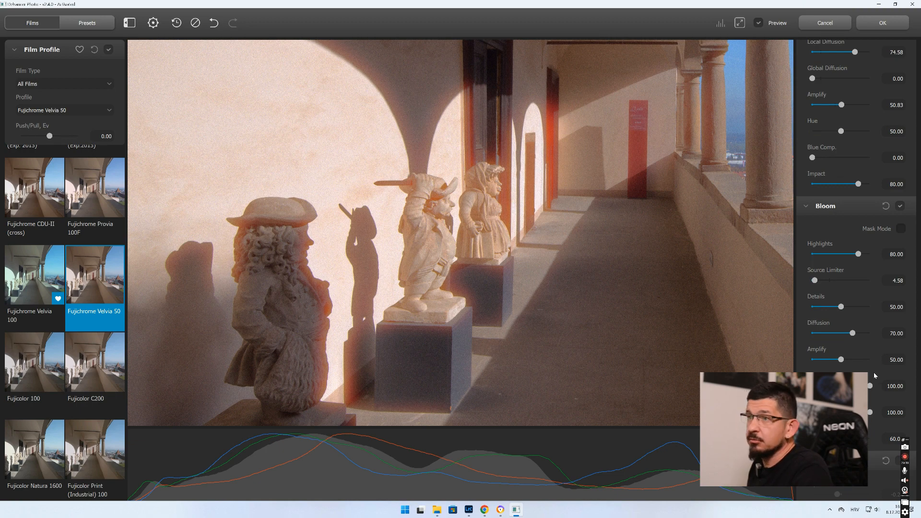
left_click(900, 206)
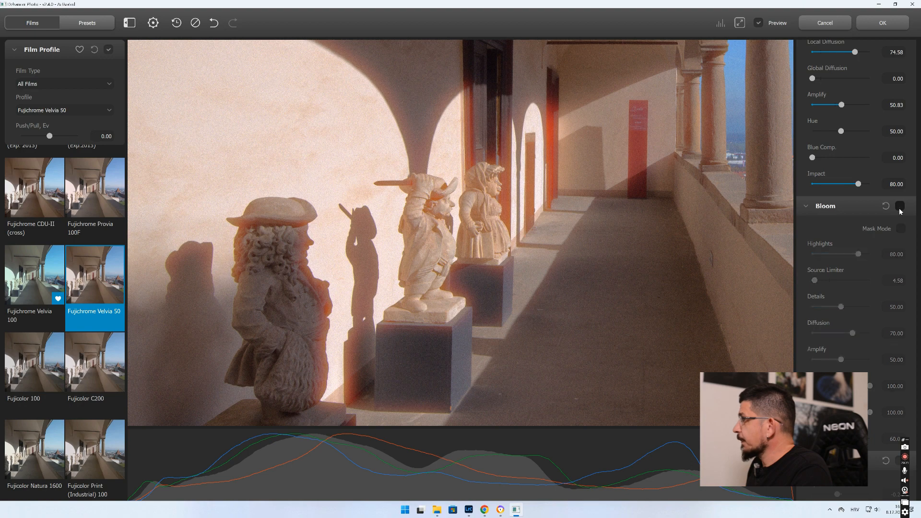
Lower the Halation Local Diffusion to 29.17 while checking the red glow around the statues.
scroll(637, 243, "up", 3)
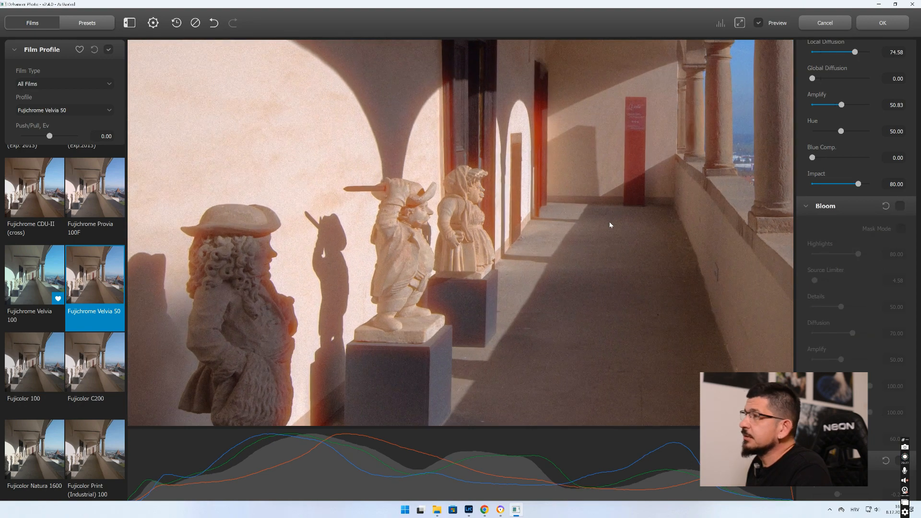
scroll(611, 219, "down", 4)
left_click_drag(615, 189, 575, 246)
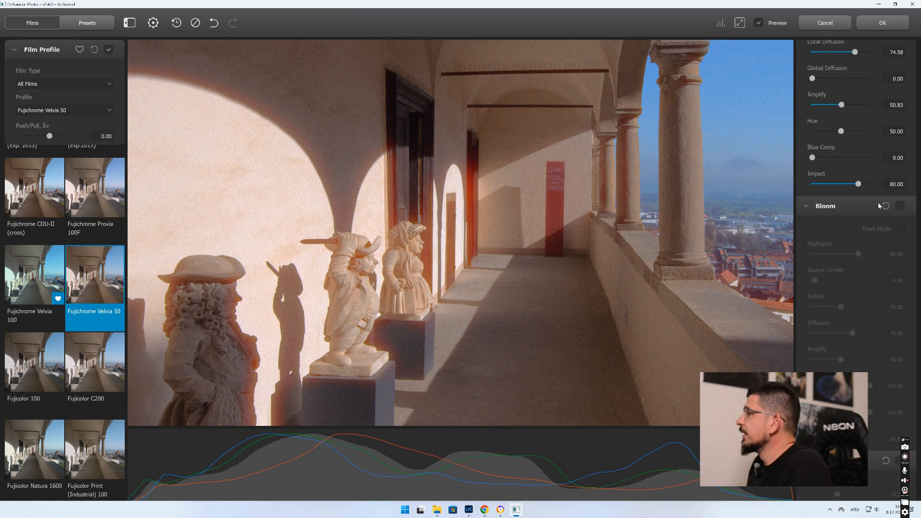
scroll(876, 202, "up", 3)
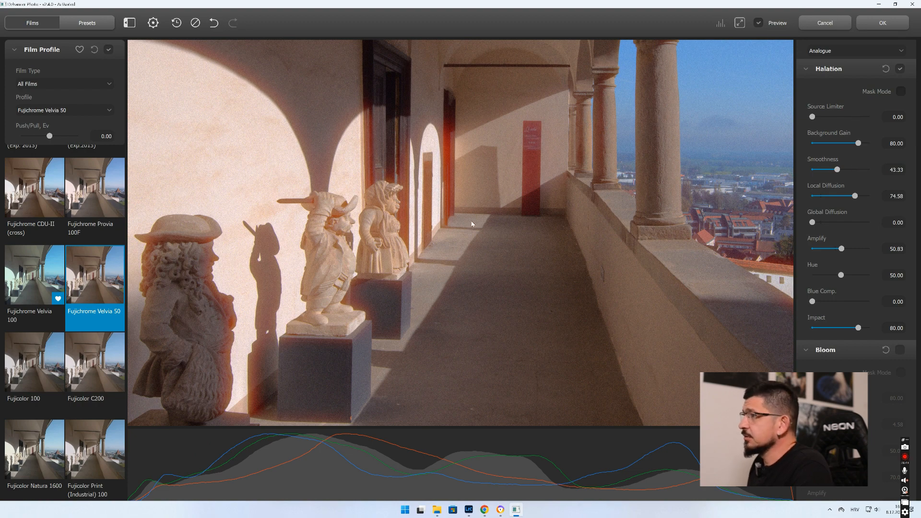
left_click_drag(363, 197, 419, 160)
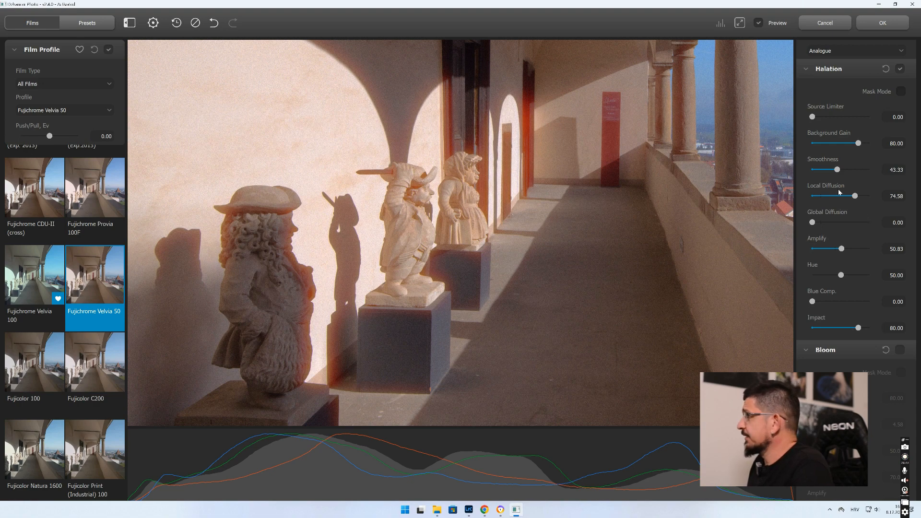
left_click_drag(856, 198, 830, 198)
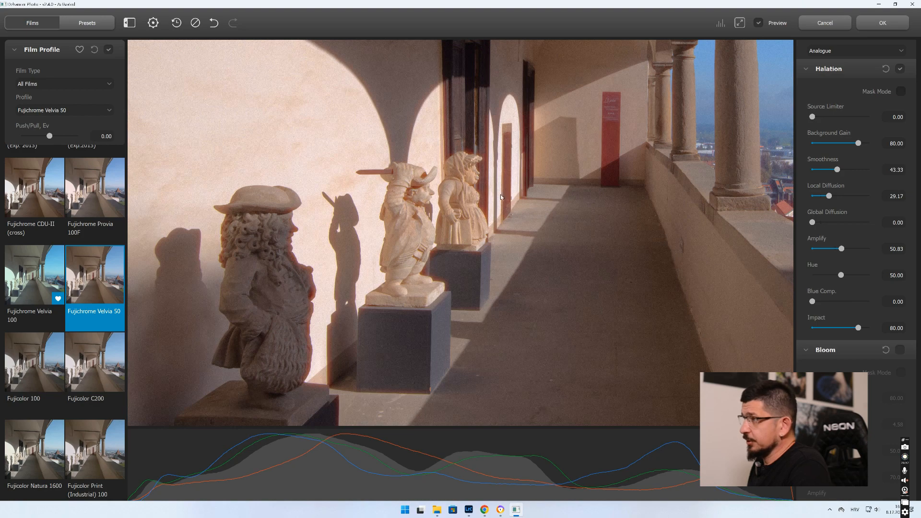
Try Halation Global Diffusion at 91.67 and return it to 0.00.
left_click_drag(812, 222, 871, 223)
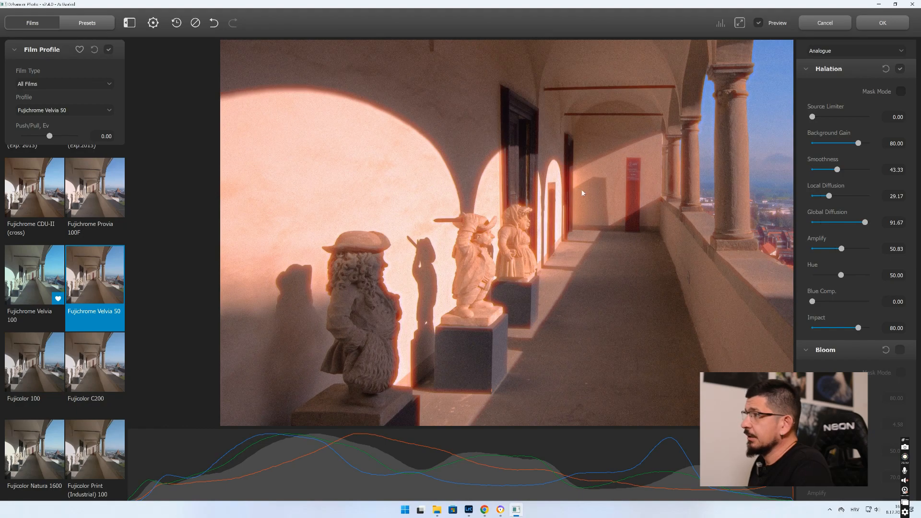
left_click_drag(582, 191, 556, 196)
left_click_drag(865, 223, 810, 223)
Examine the halation around the statues and the castle wall up close, and over the whole photo.
scroll(425, 227, "up", 1)
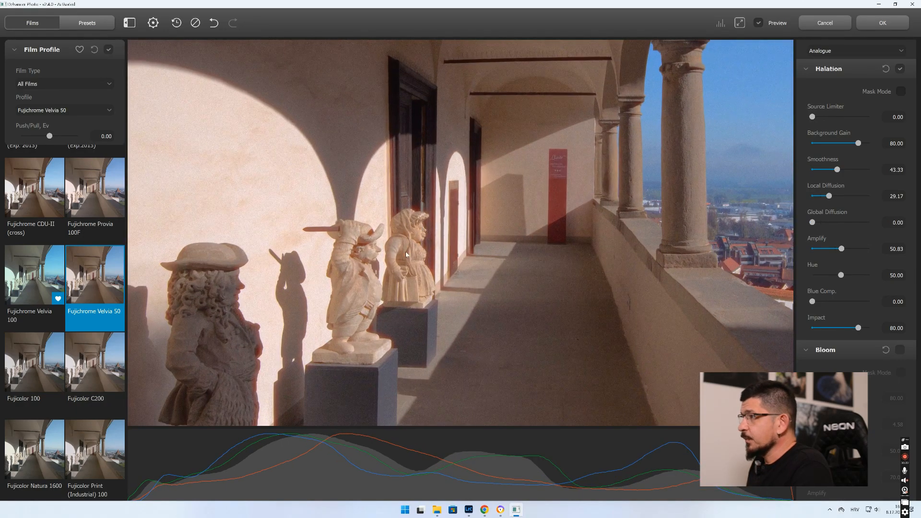
left_click_drag(389, 245, 476, 243)
scroll(477, 245, "up", 1)
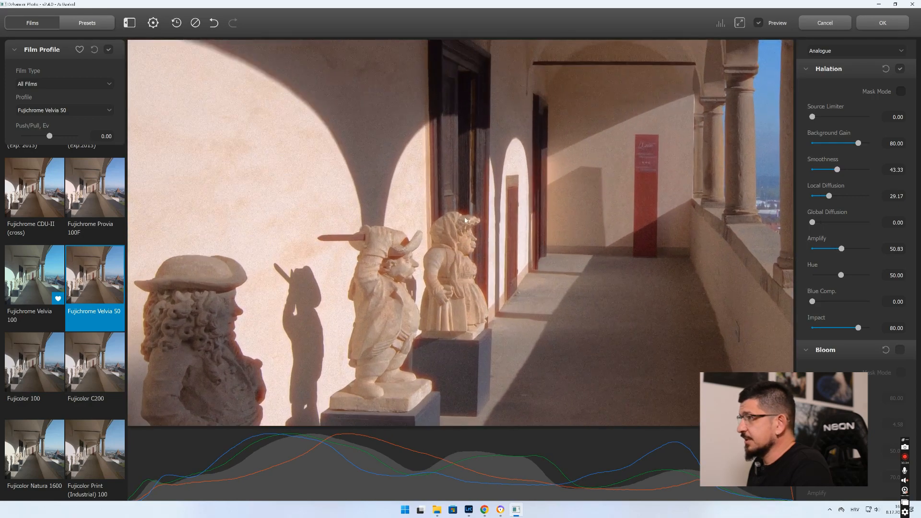
left_click_drag(662, 192, 605, 252)
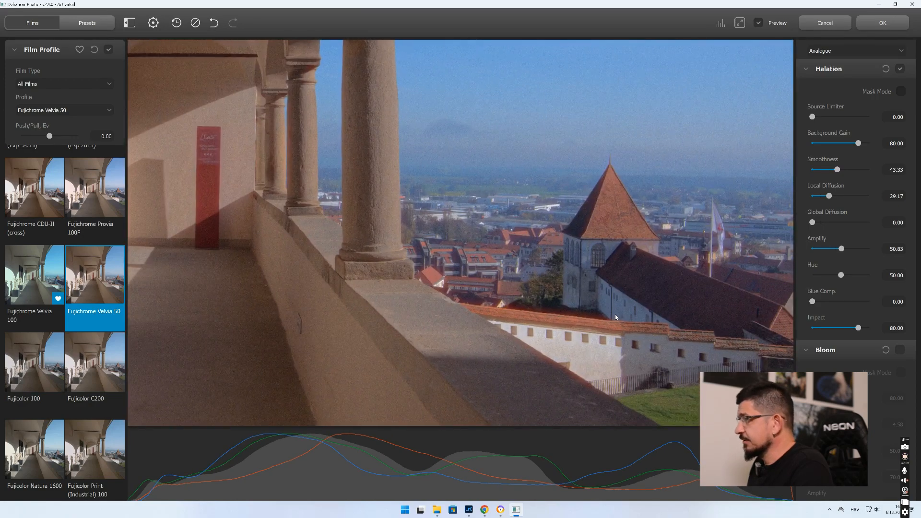
scroll(644, 274, "down", 1)
scroll(461, 265, "down", 1)
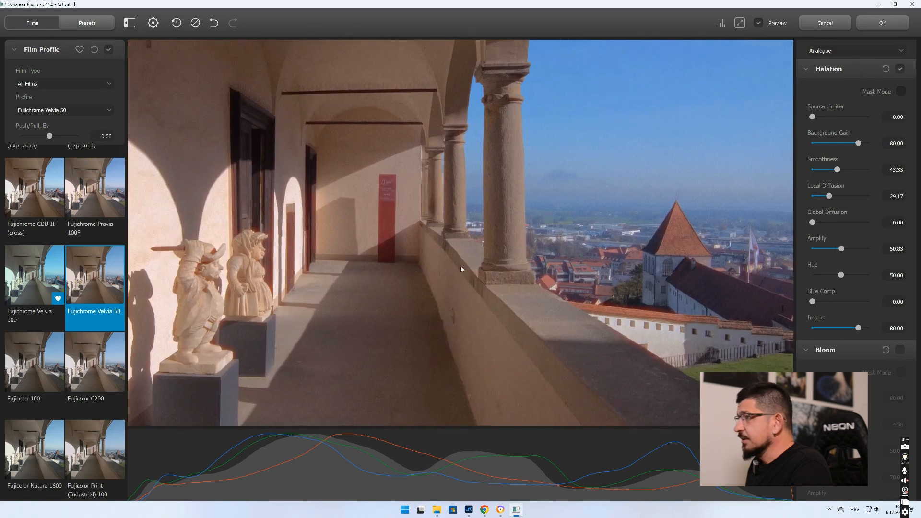
scroll(447, 239, "down", 1)
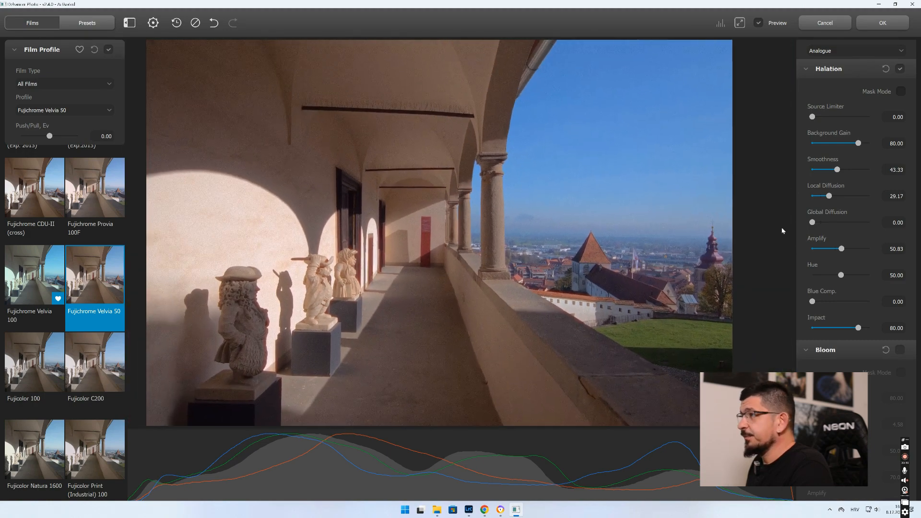
Try a darker Vignette with values of -0.63 and 26.25, and disable it again.
scroll(849, 224, "down", 5)
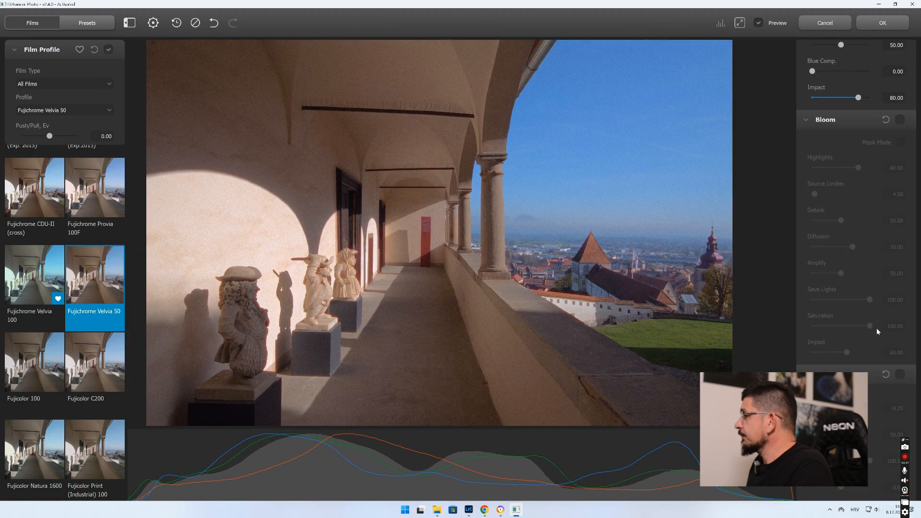
left_click(900, 374)
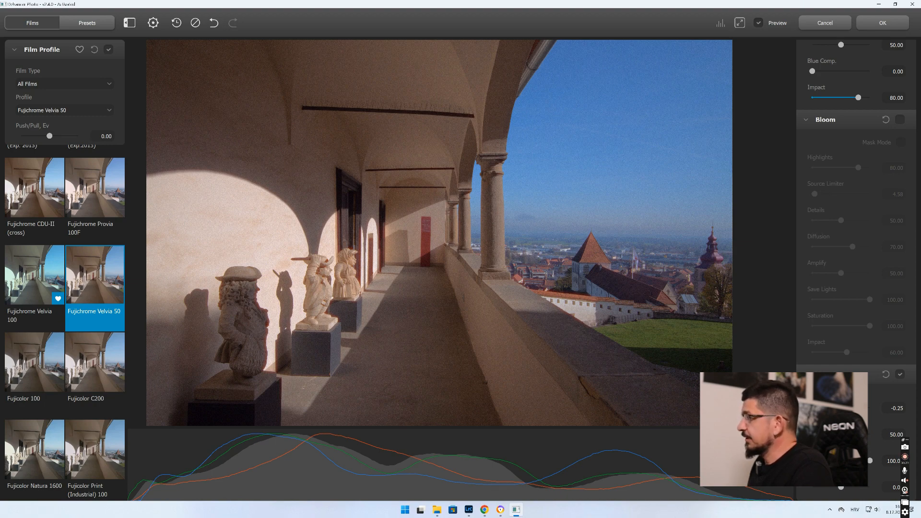
left_click_drag(838, 408, 826, 434)
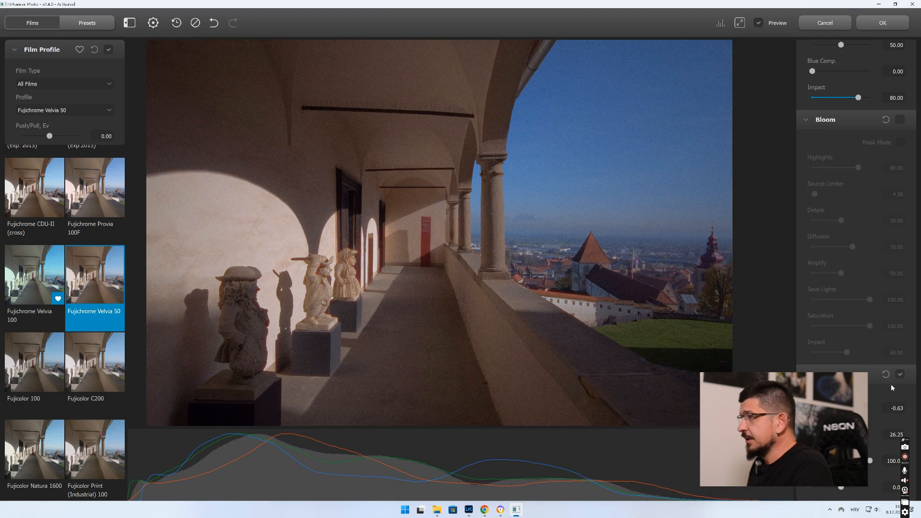
left_click(900, 375)
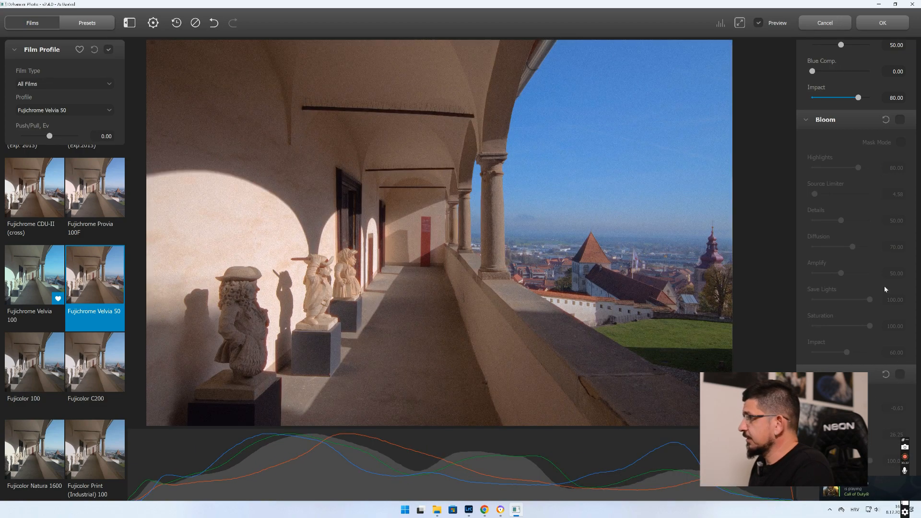
scroll(881, 307, "up", 6)
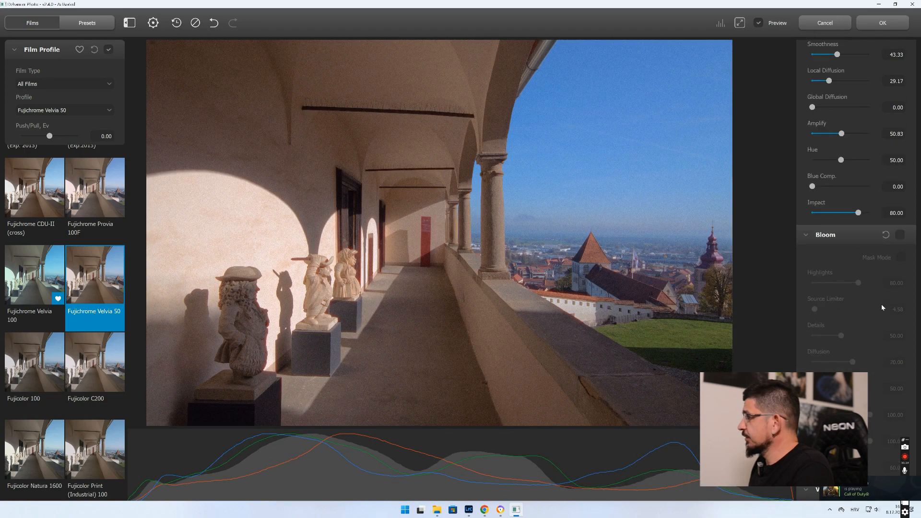
scroll(881, 310, "down", 10)
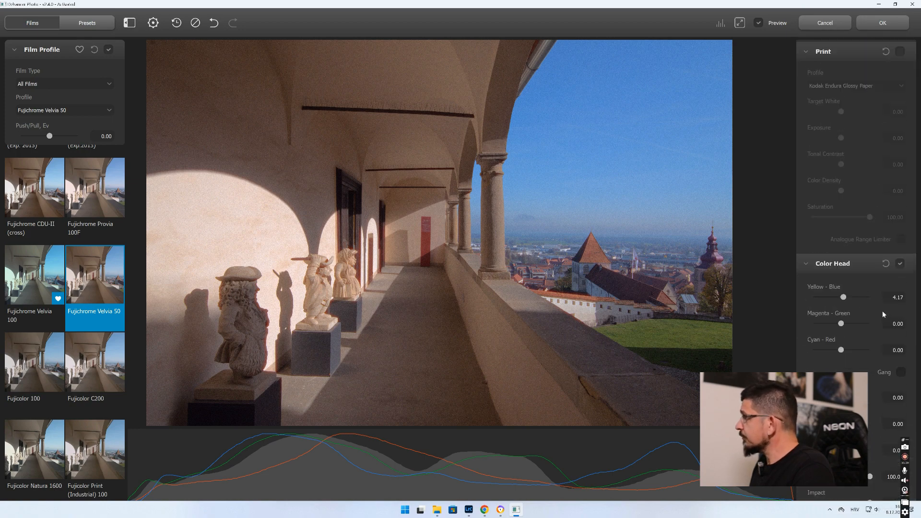
scroll(882, 311, "up", 2)
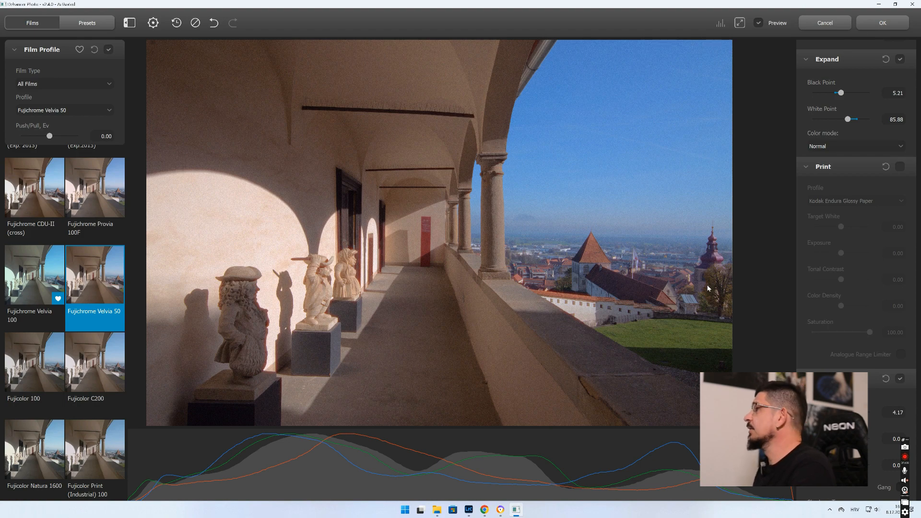
Enable Print with the Kodak Endura Glossy Paper profile and try a print Exposure of 0.67.
left_click(901, 169)
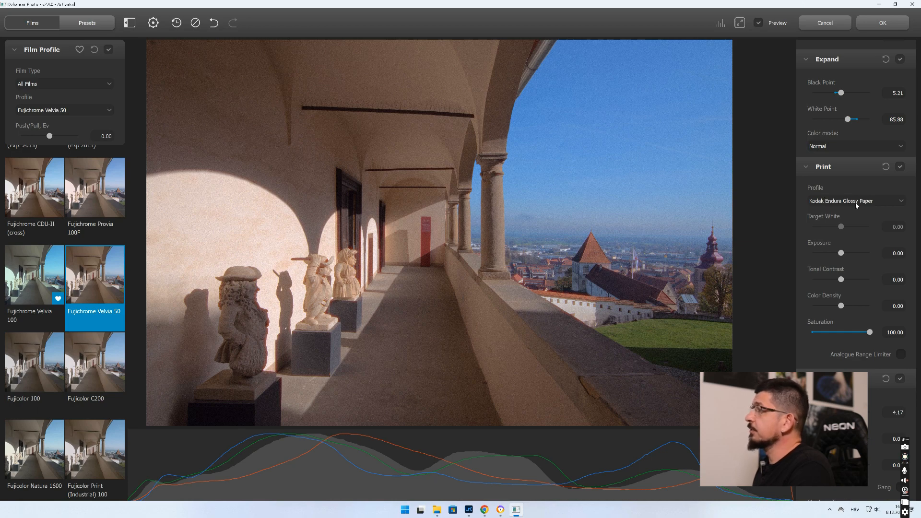
left_click(854, 204)
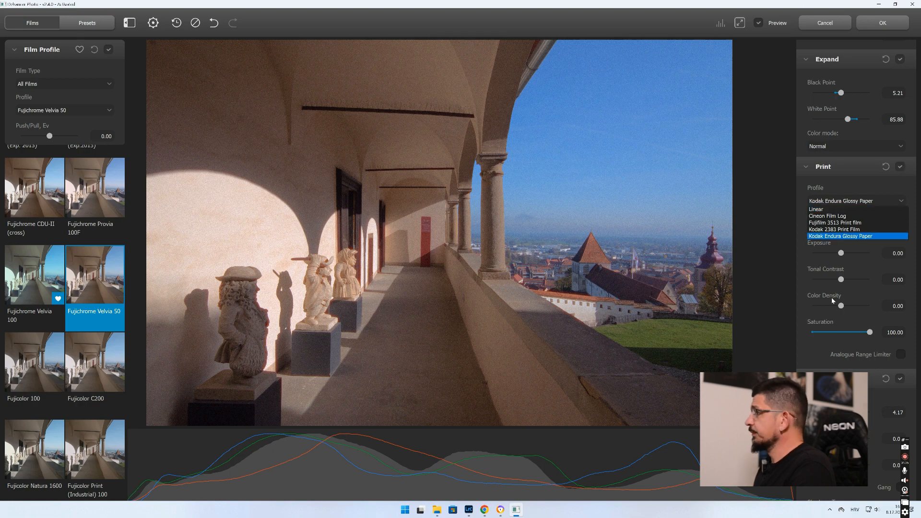
left_click(802, 313)
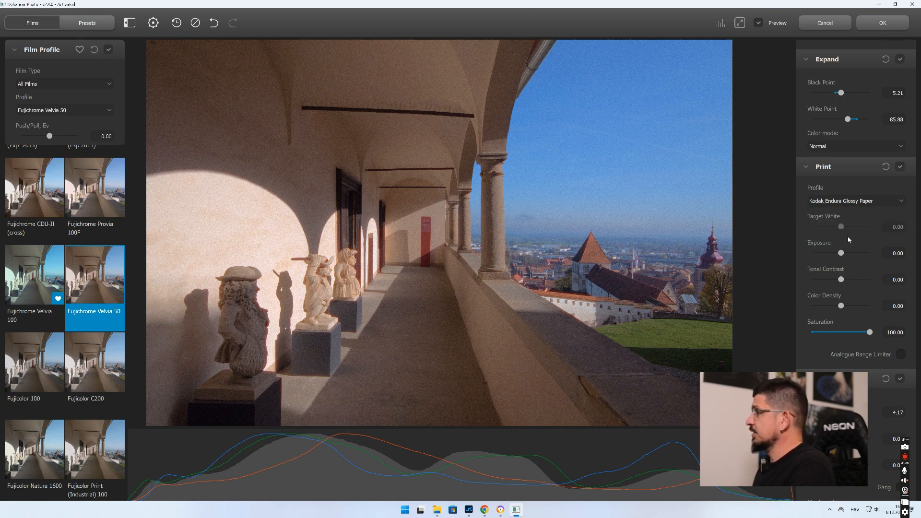
mouse_move(843, 256)
left_mouse_down()
mouse_move(857, 254)
mouse_move(830, 257)
left_mouse_up()
double_click(829, 254)
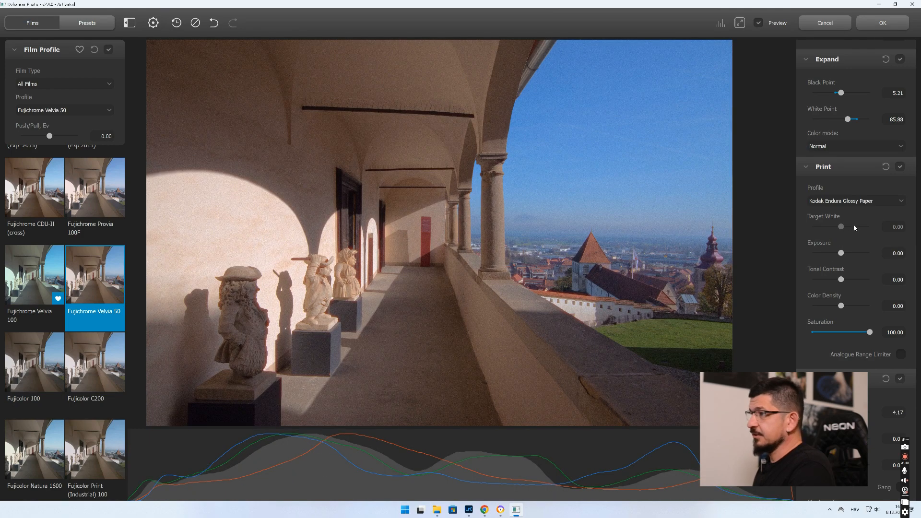
left_click(847, 253)
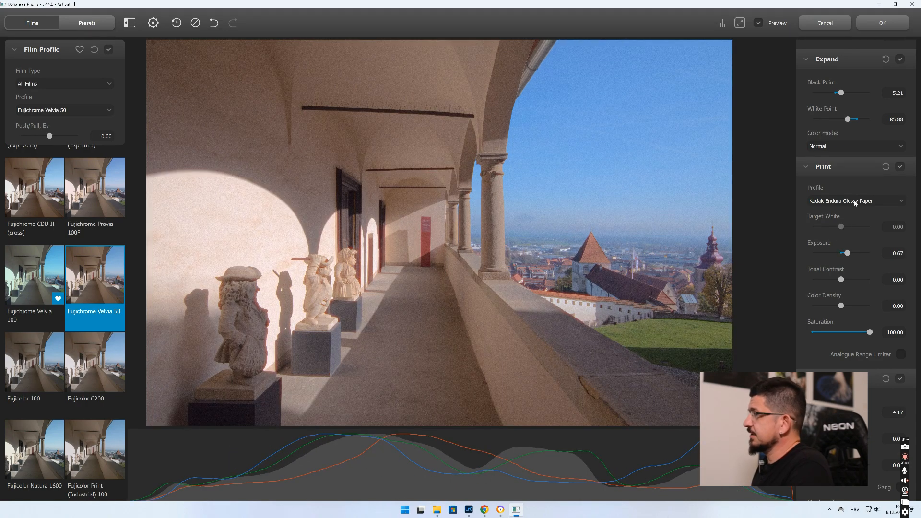
Try the Kodak 2383 Print Film profile with a Target White of 0.32.
left_click(852, 201)
left_click(837, 230)
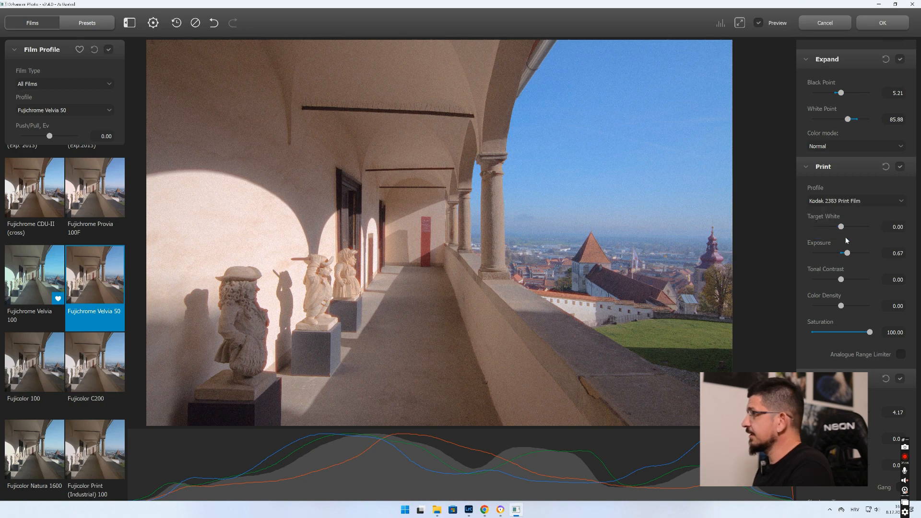
left_click_drag(842, 226, 845, 227)
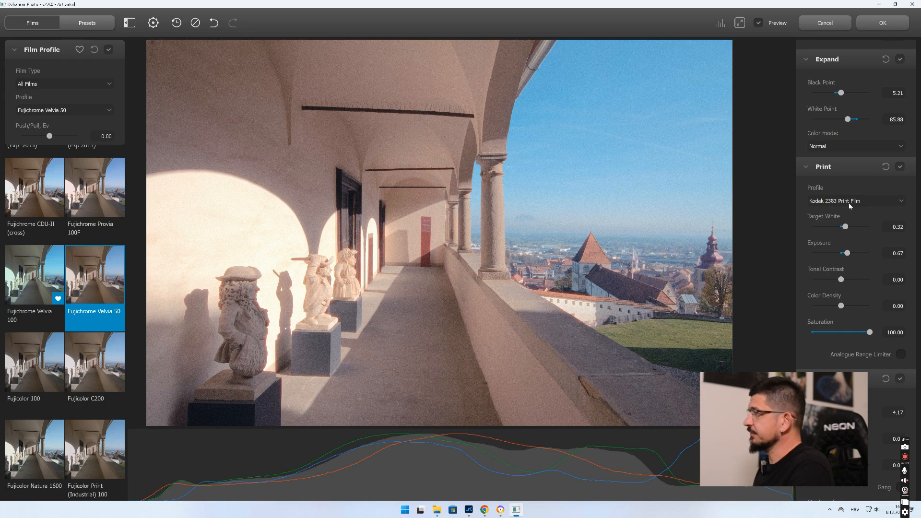
Try the Linear print profile with Exposure at 0.00, comparing the photo with Print disabled and enabled.
left_click(867, 205)
left_click(833, 213)
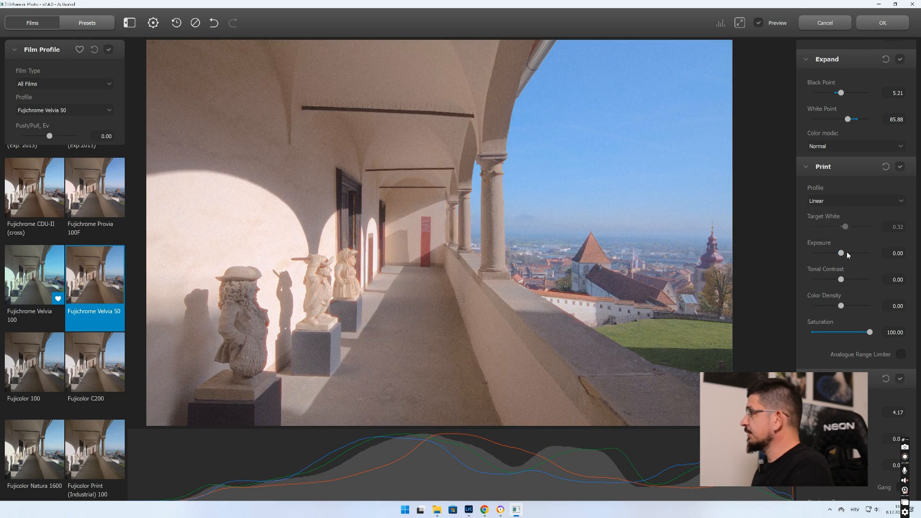
left_click(844, 203)
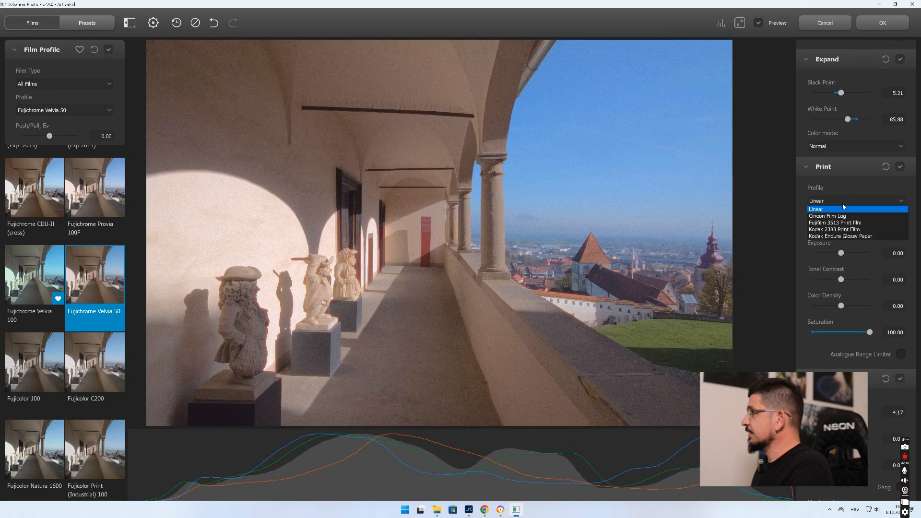
left_click(841, 202)
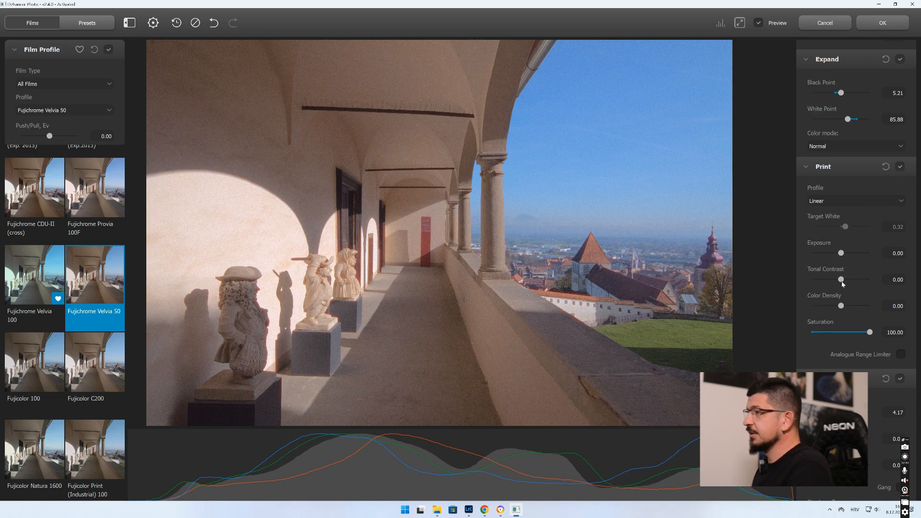
left_click(899, 167)
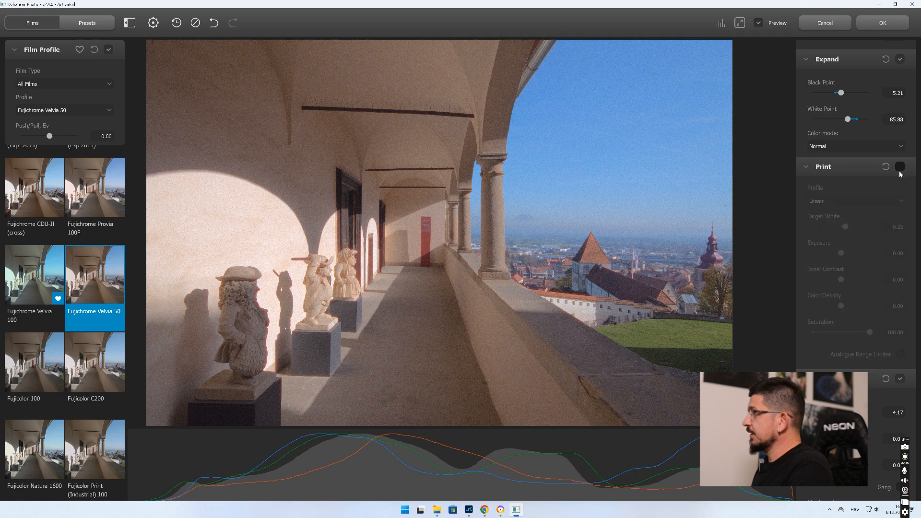
left_click(899, 166)
Return the print profile to Kodak Endura Glossy Paper, disable Print and look over the remaining settings.
left_click(881, 200)
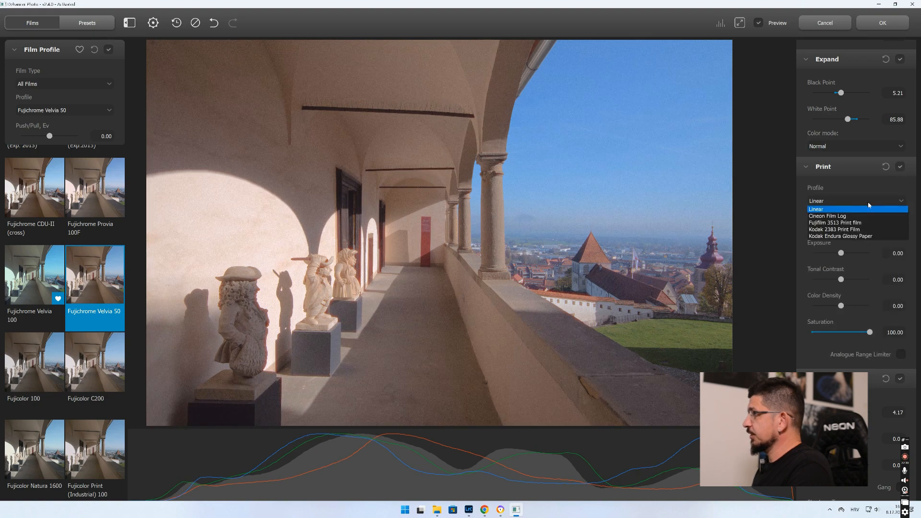
left_click(839, 237)
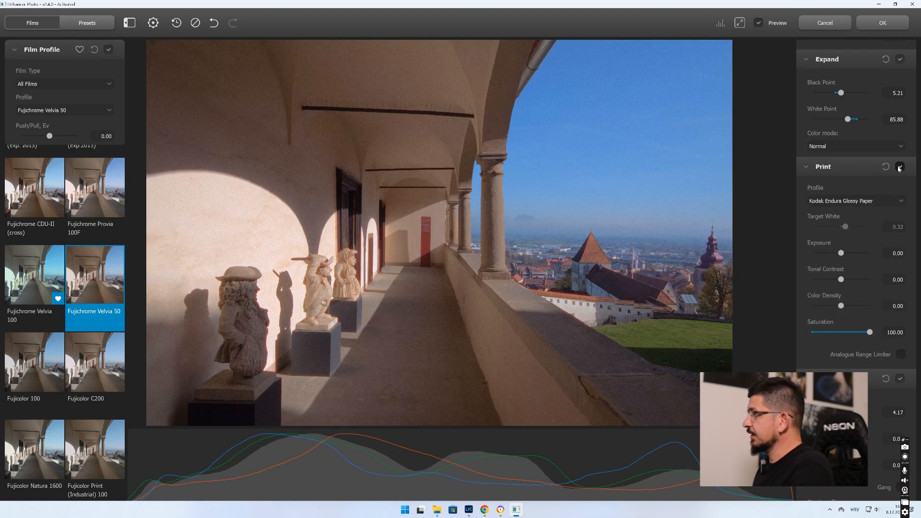
left_click(900, 166)
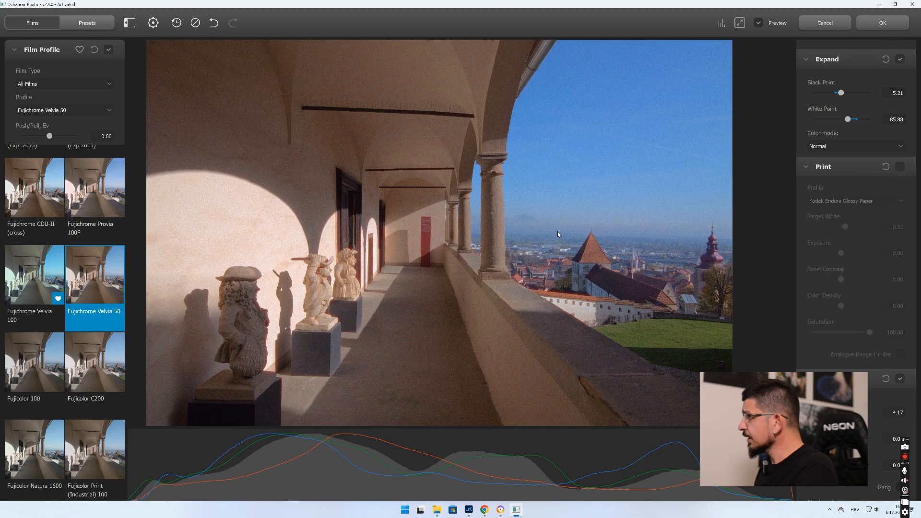
scroll(877, 326, "down", 3)
scroll(860, 324, "up", 10)
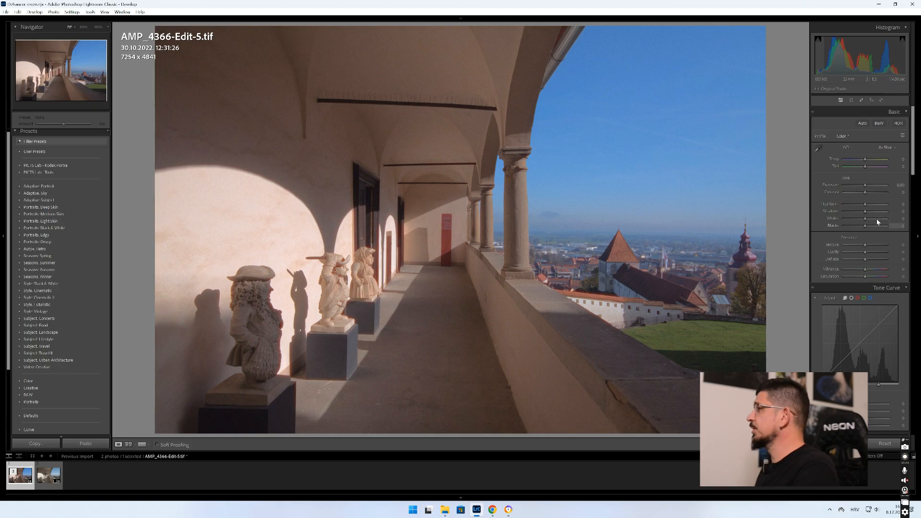
Examine the film grain and halation around the statues up close in the processed TIFF in Lightroom.
scroll(852, 229, "down", 4)
scroll(839, 201, "up", 4)
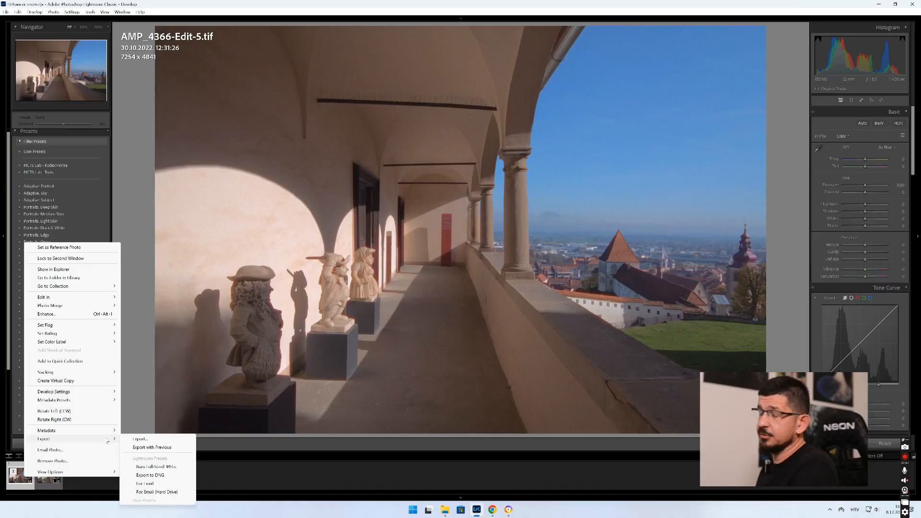
left_click(362, 378)
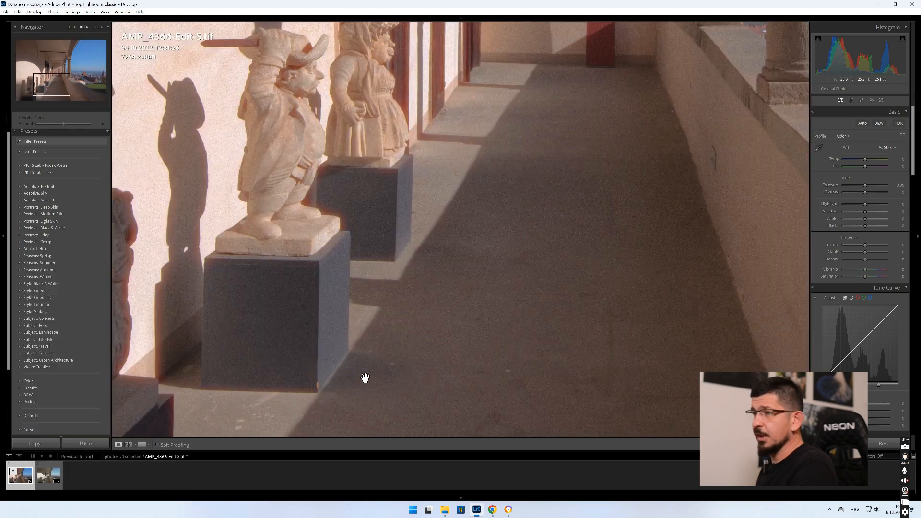
left_click_drag(286, 217, 521, 350)
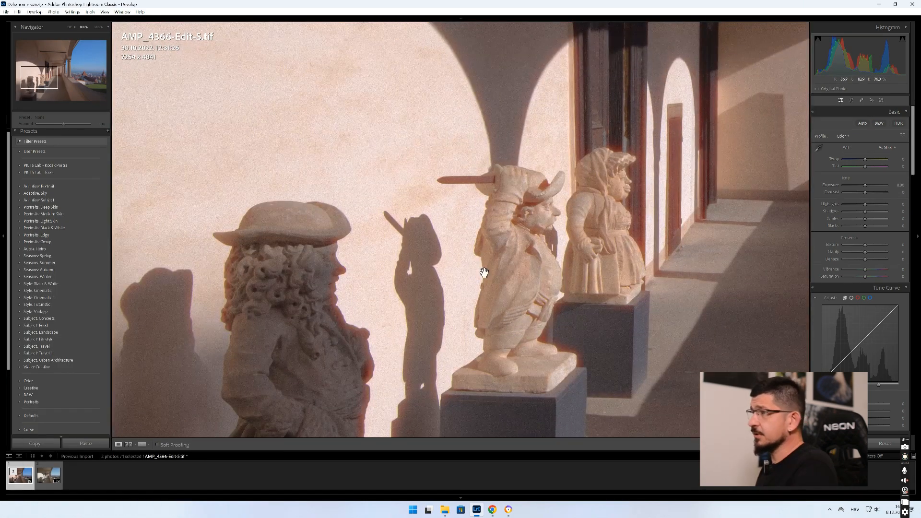
left_click_drag(484, 256, 460, 247)
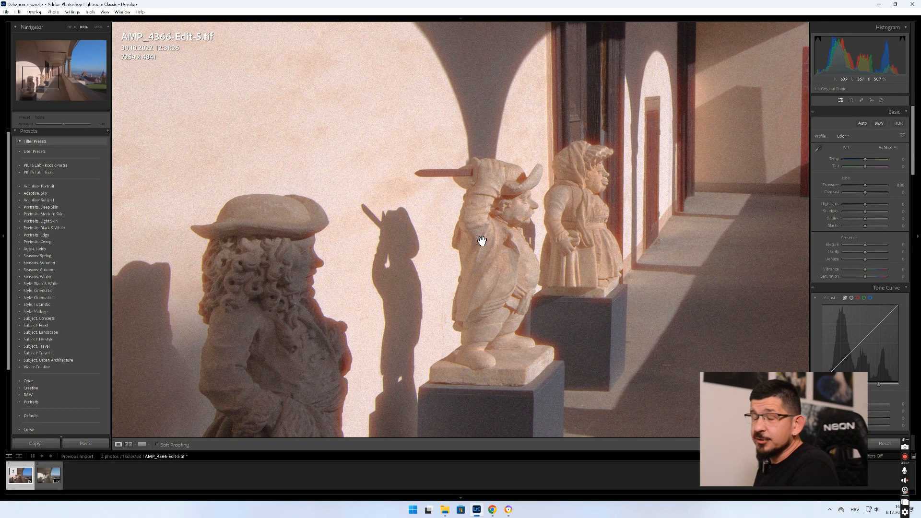
left_click_drag(494, 253, 470, 206)
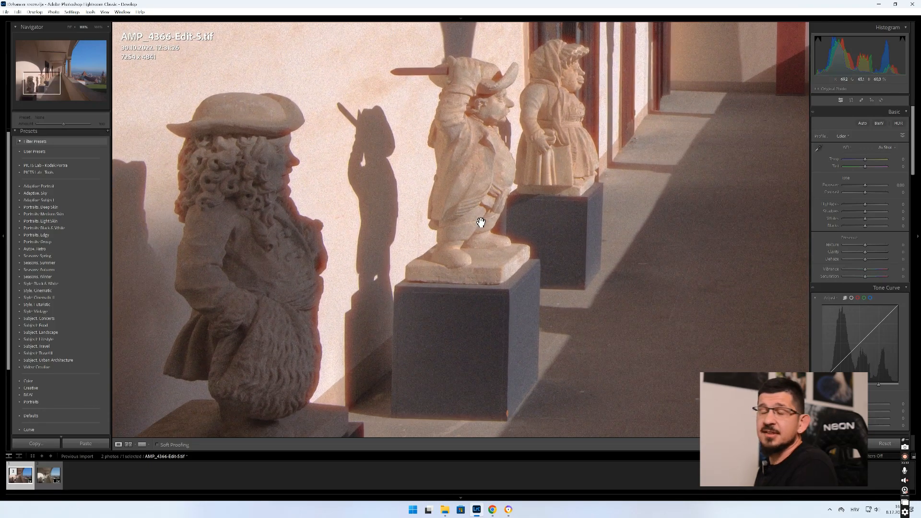